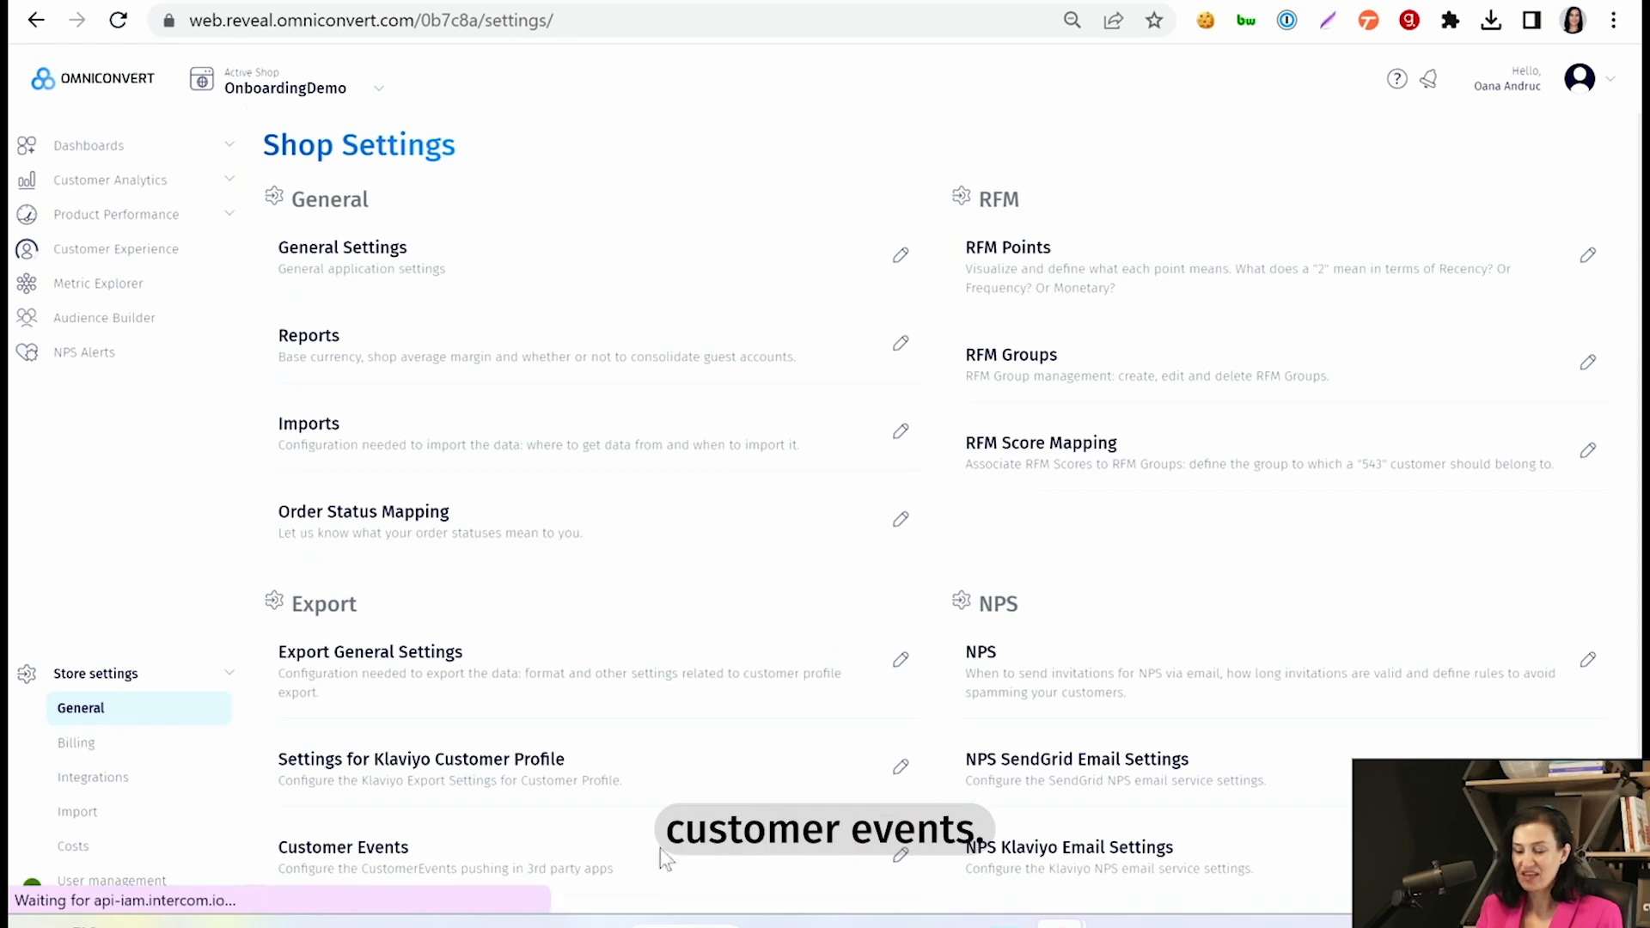
# - Enable pushing CustomerEvents to Klaviyo in the shop's Customer Events settings and save
pyautogui.click(901, 857)
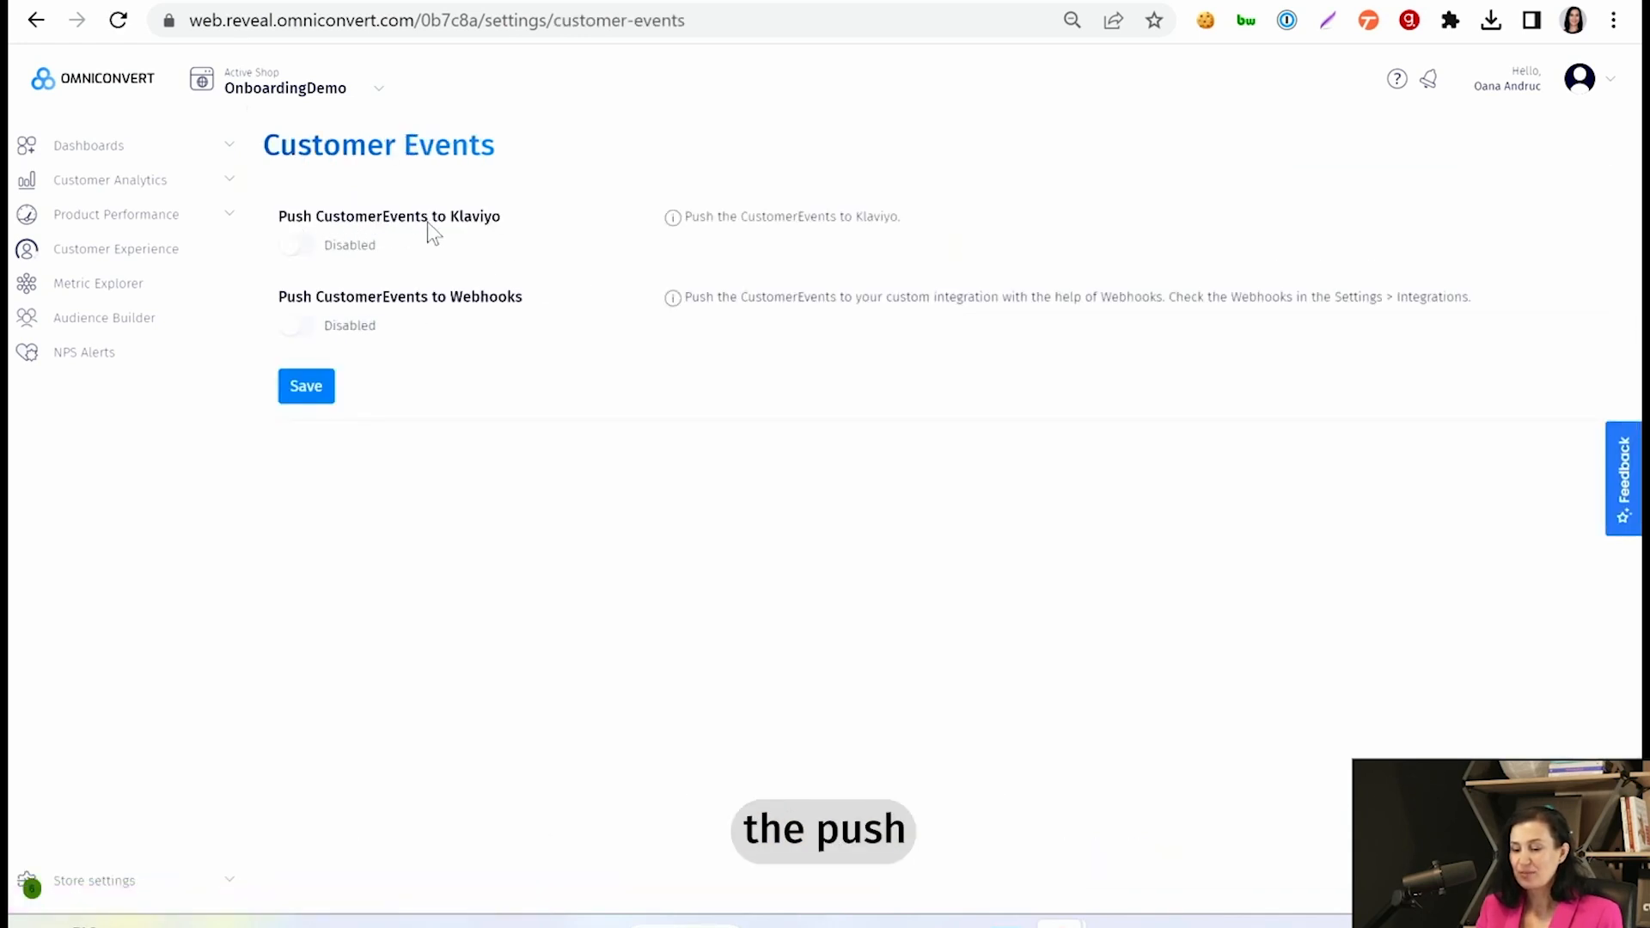
pyautogui.click(315, 249)
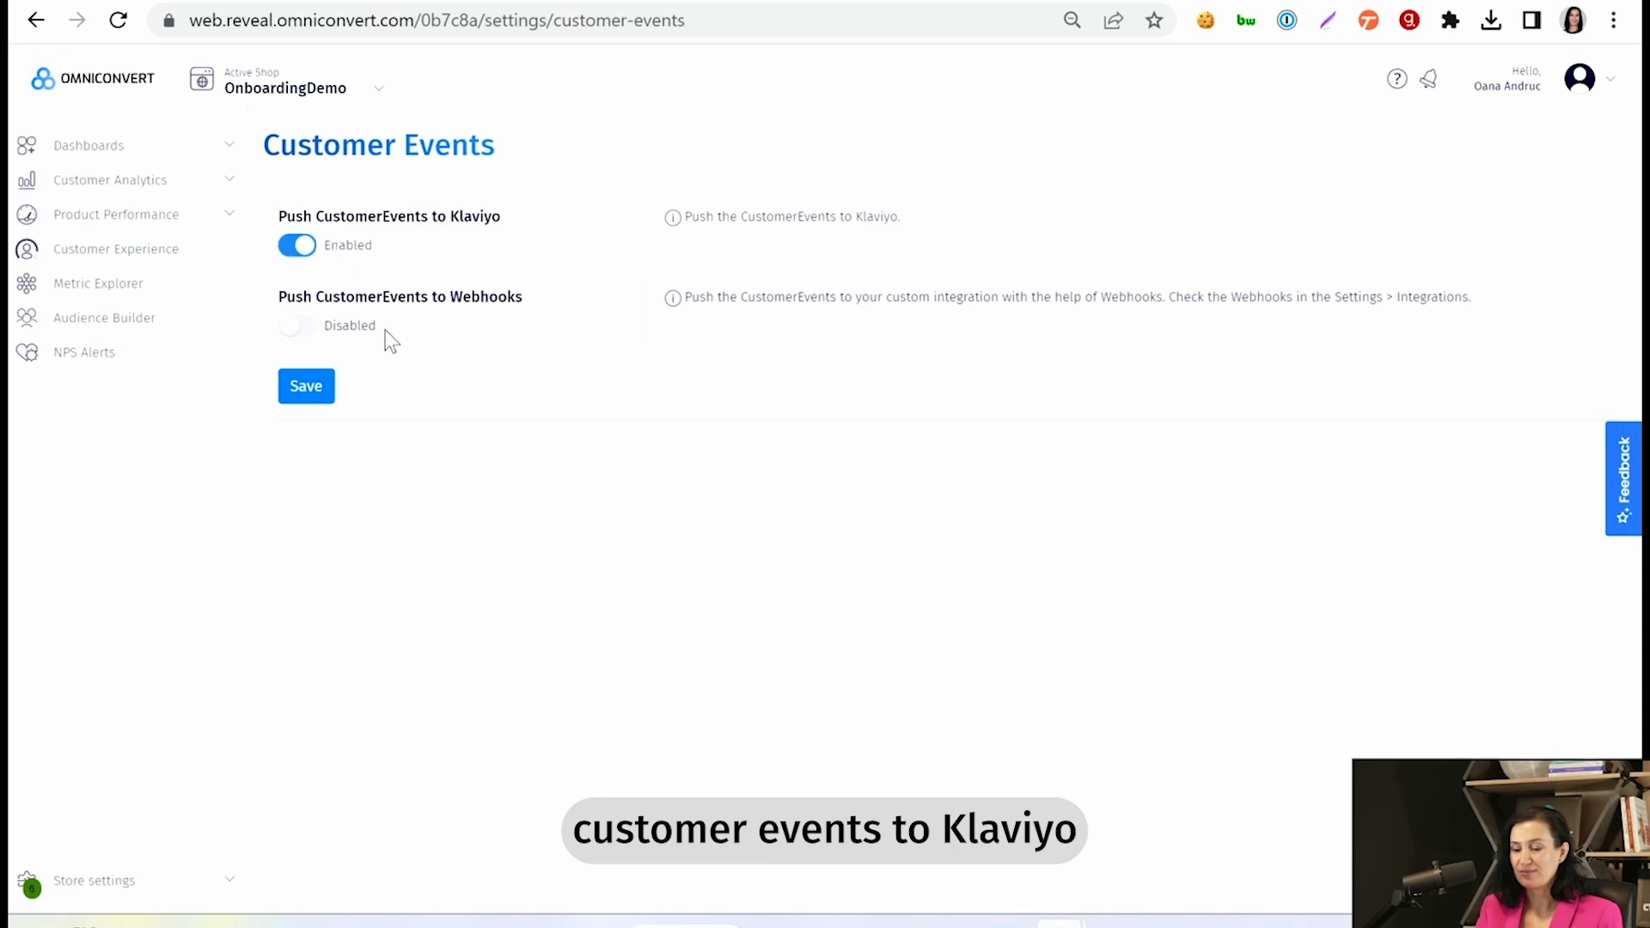
pyautogui.click(320, 394)
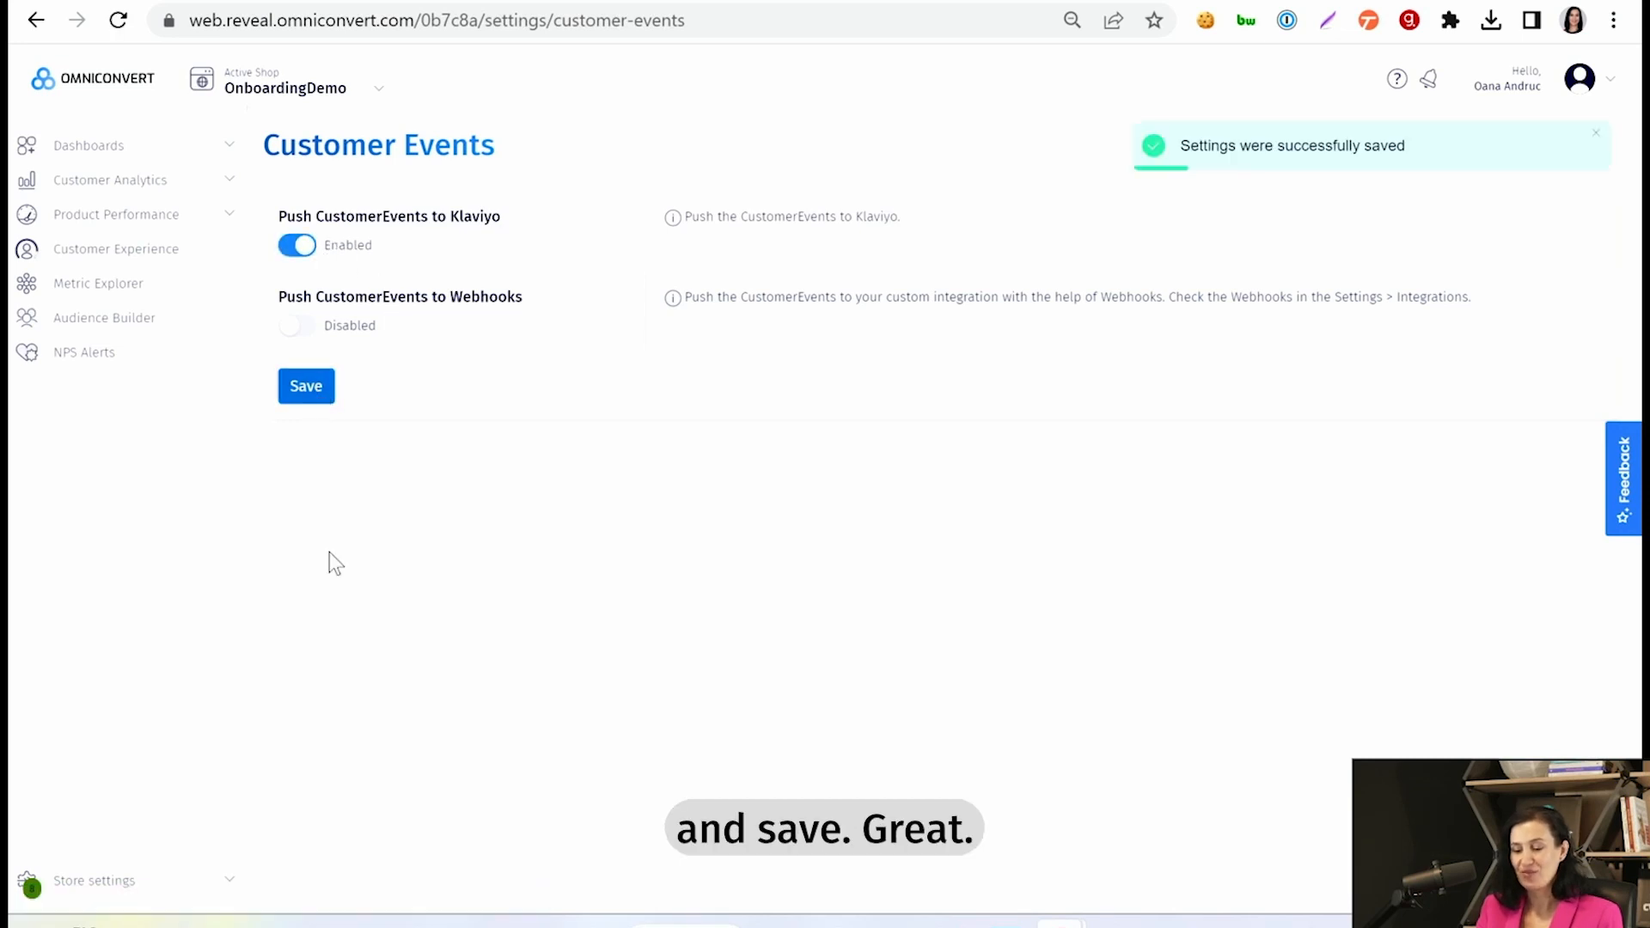
# - Switch to Klaviyo and open the fourth customer profile in the audience's profile list
pyautogui.click(494, 1)
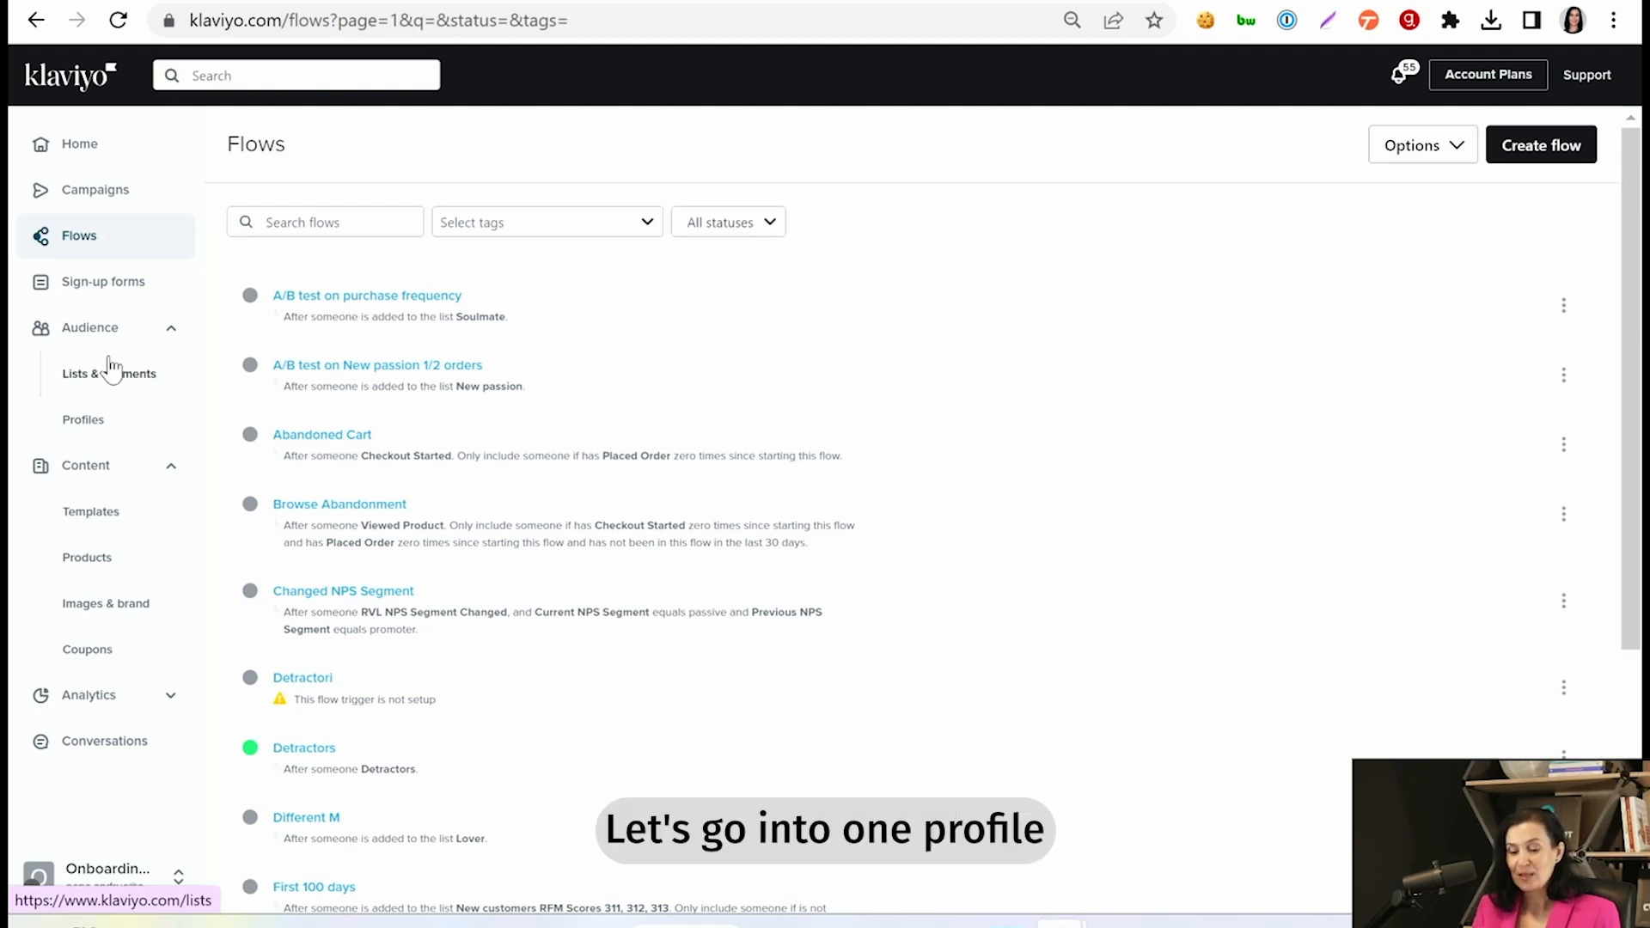
pyautogui.click(90, 425)
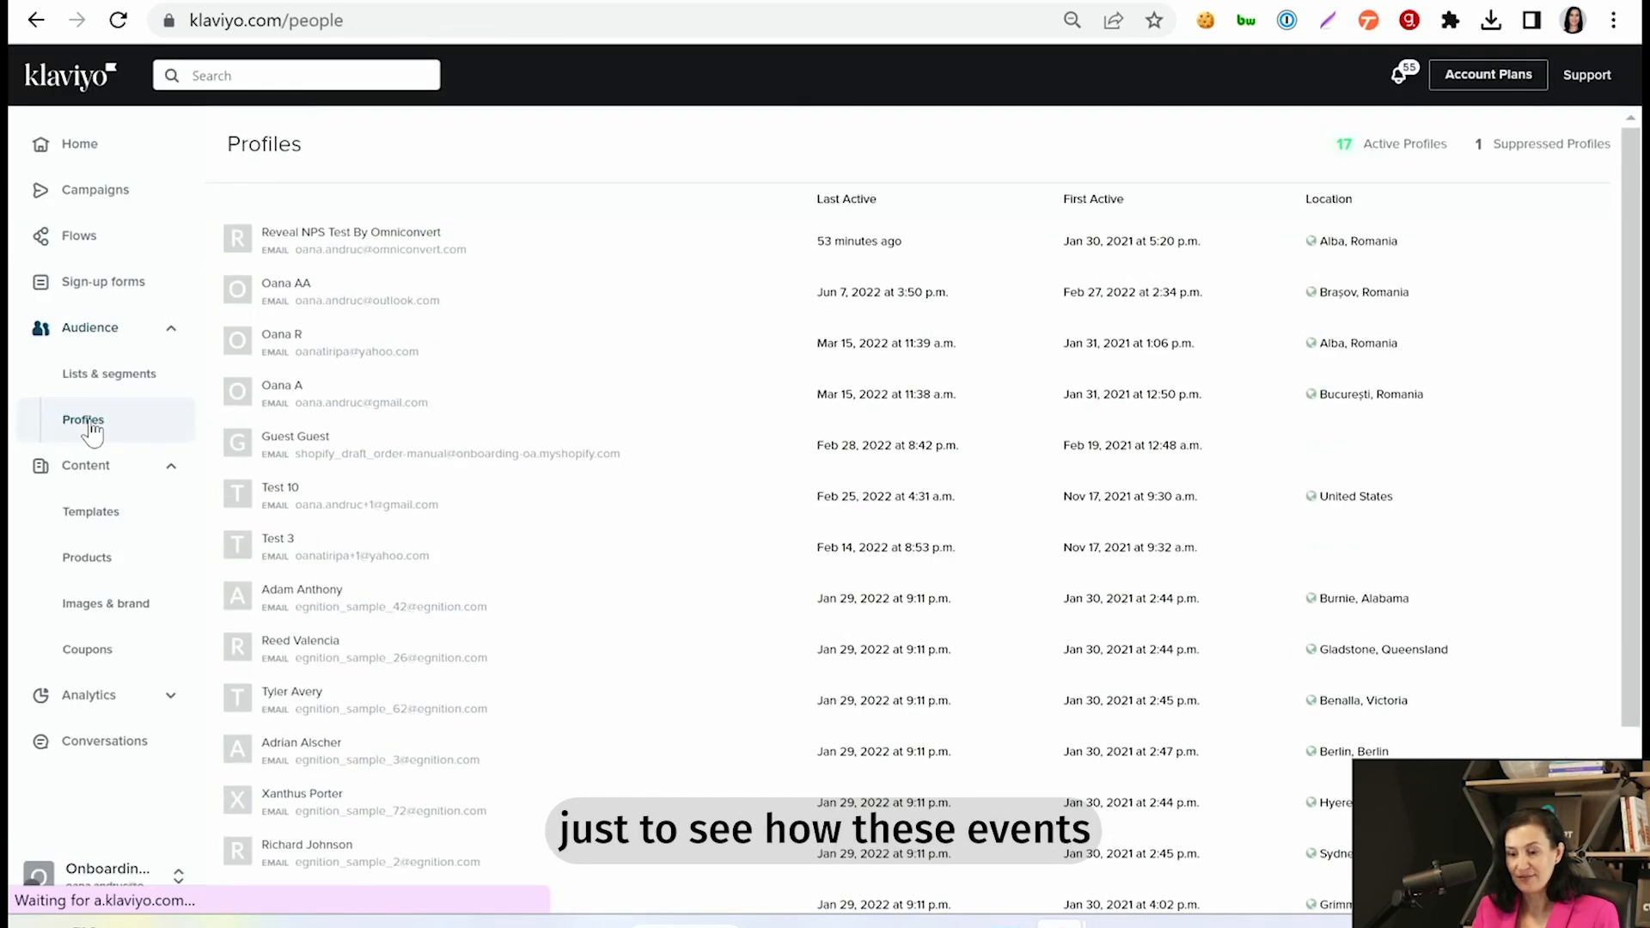
pyautogui.click(286, 388)
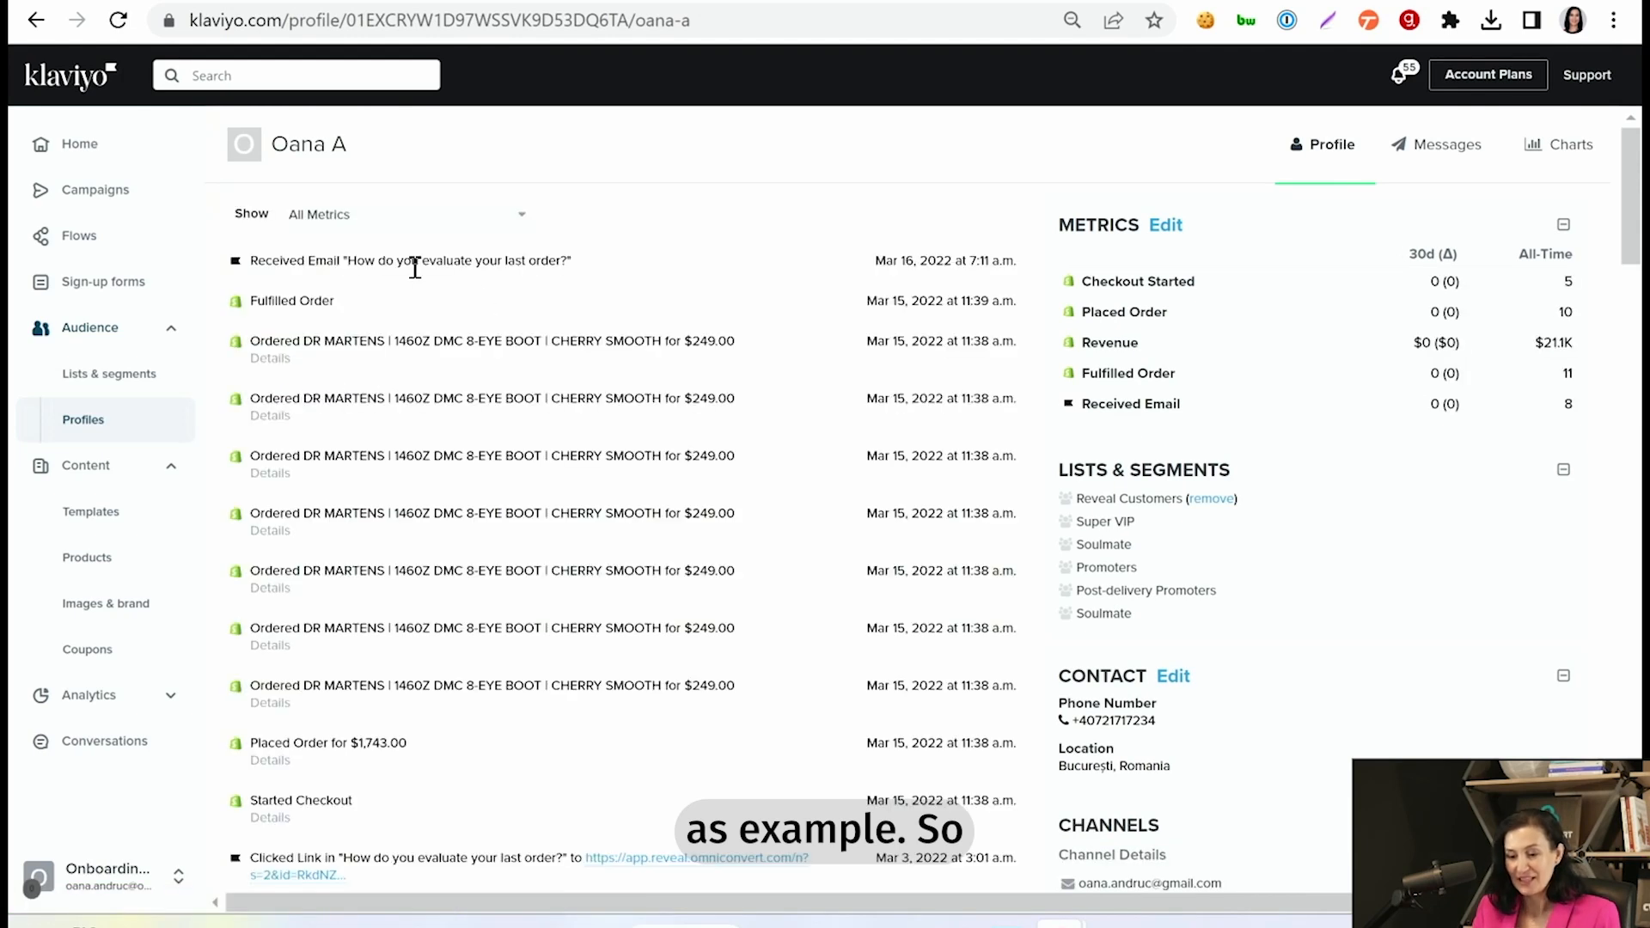
# - Find the March 2 RVL NPS Segment Changed event in the profile's activity history and expand its details
pyautogui.scroll(-3, 350, 275)
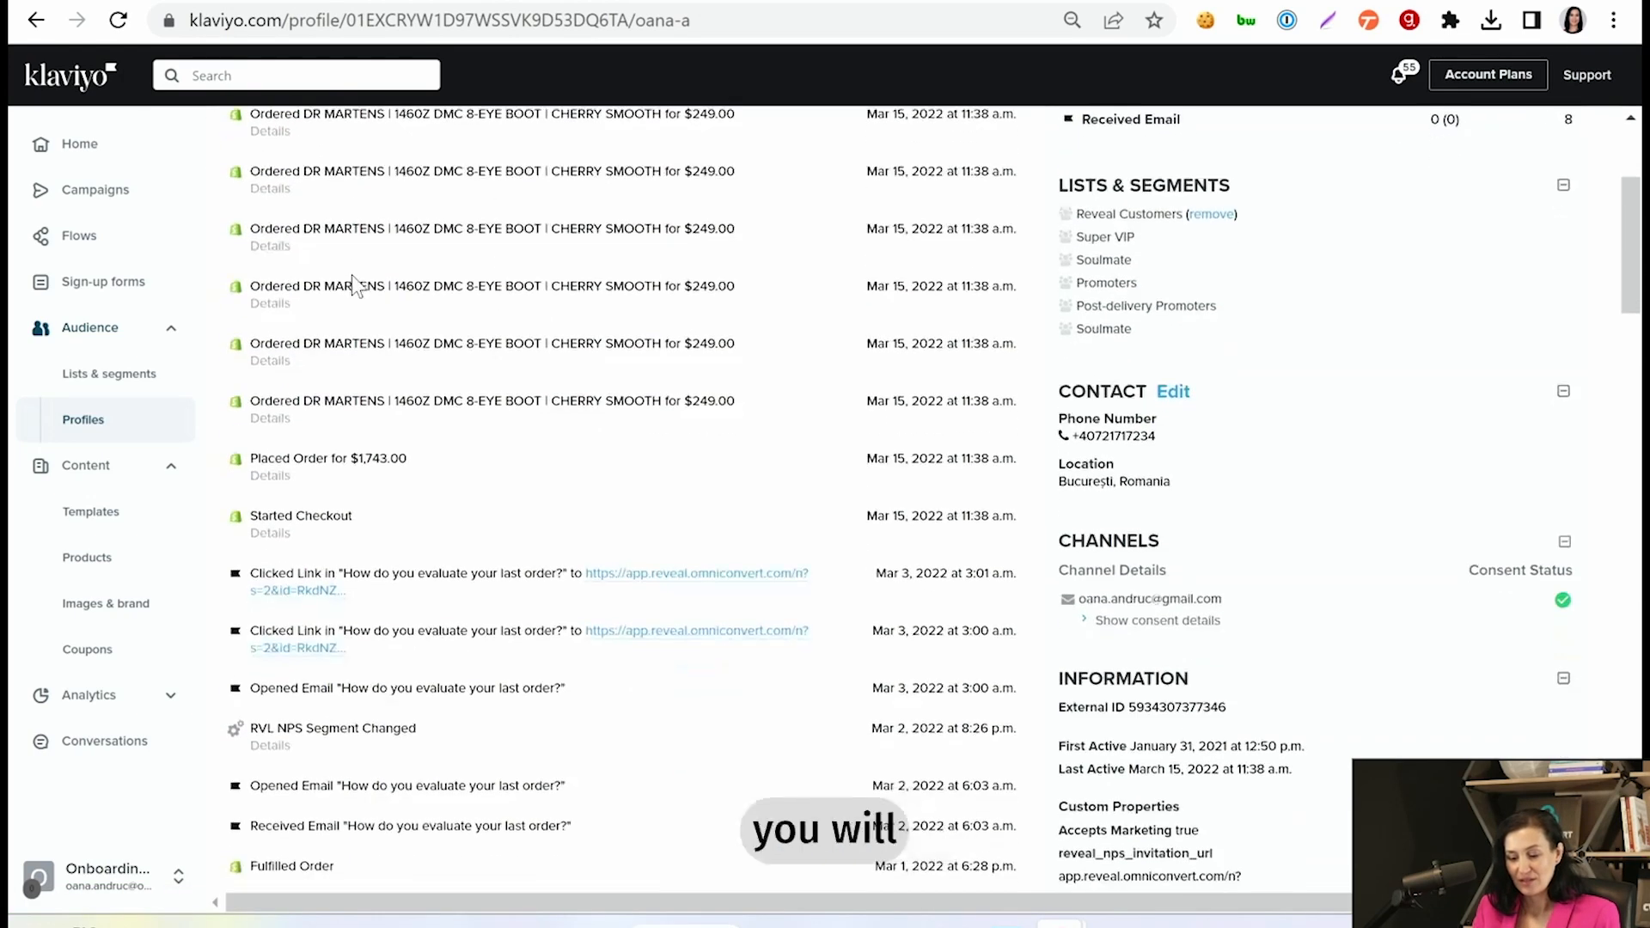
pyautogui.scroll(-2, 355, 286)
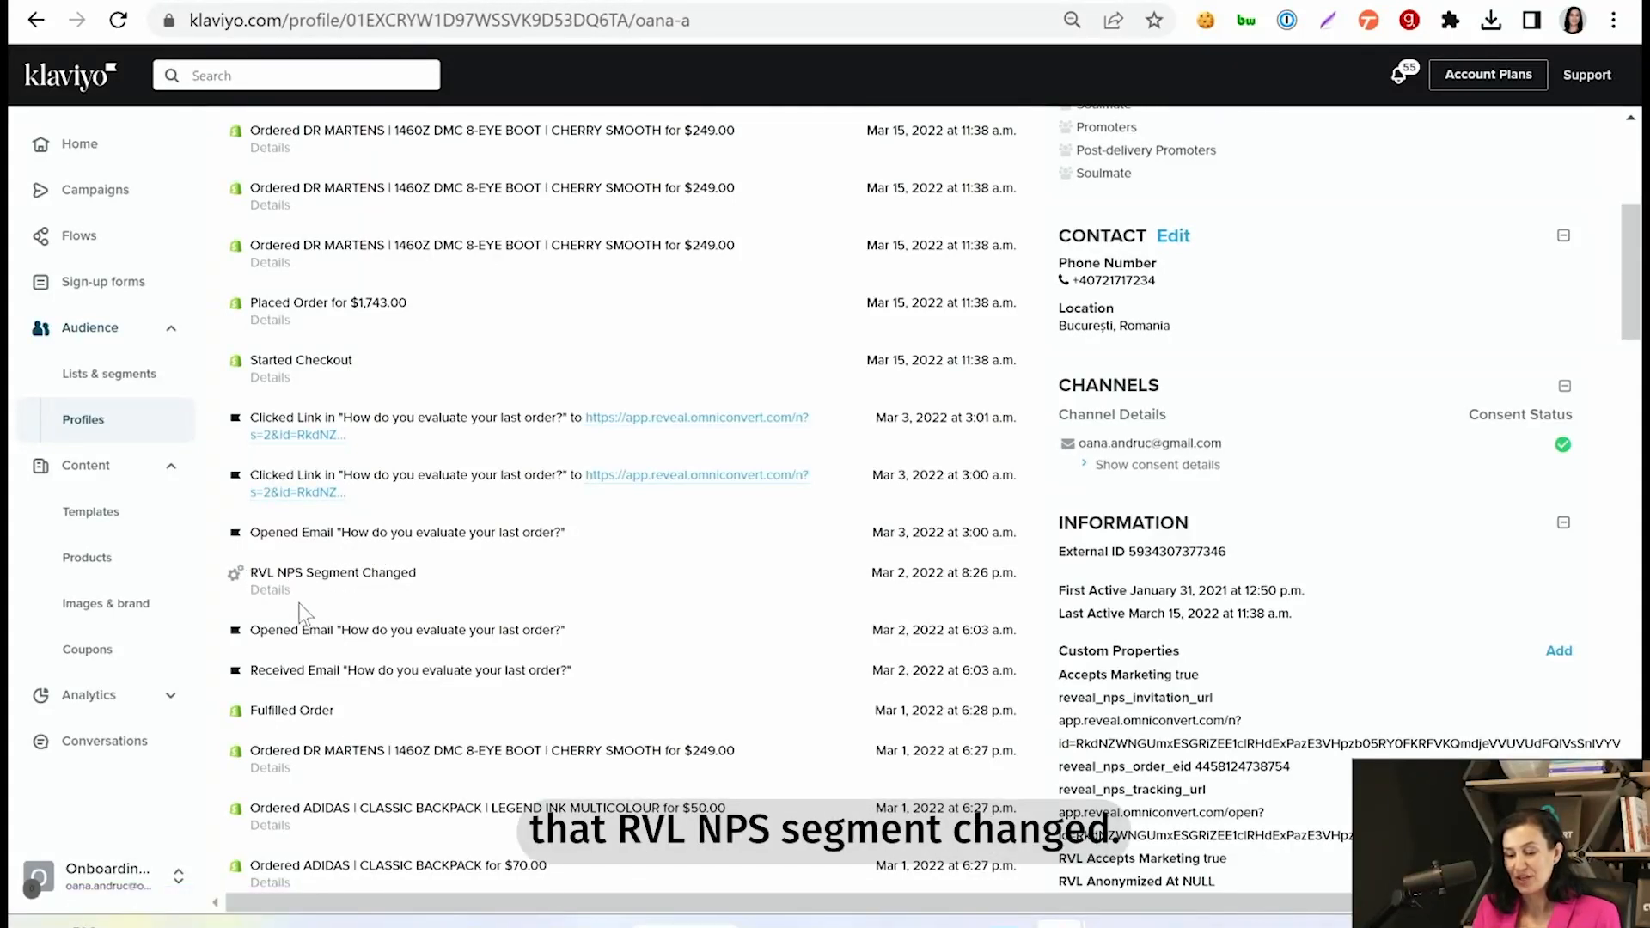
pyautogui.click(268, 591)
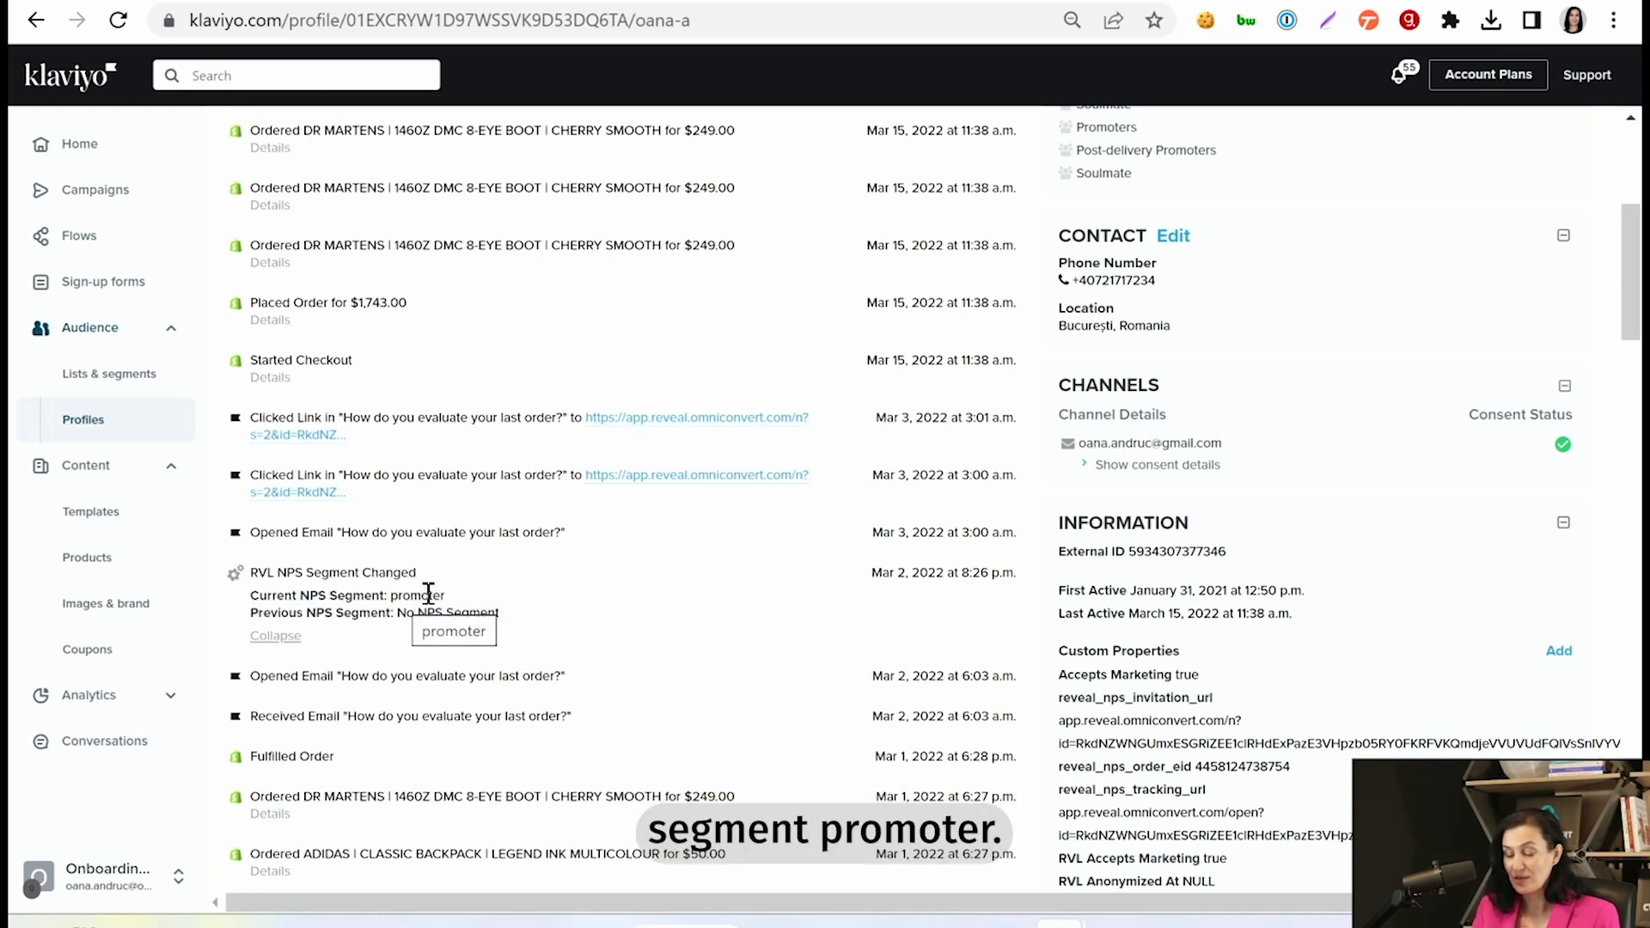
# - Expand the details of the RVL RFM Importance Increased event and highlight its previous RFM group name
pyautogui.scroll(-2, 506, 601)
pyautogui.scroll(-10, 503, 597)
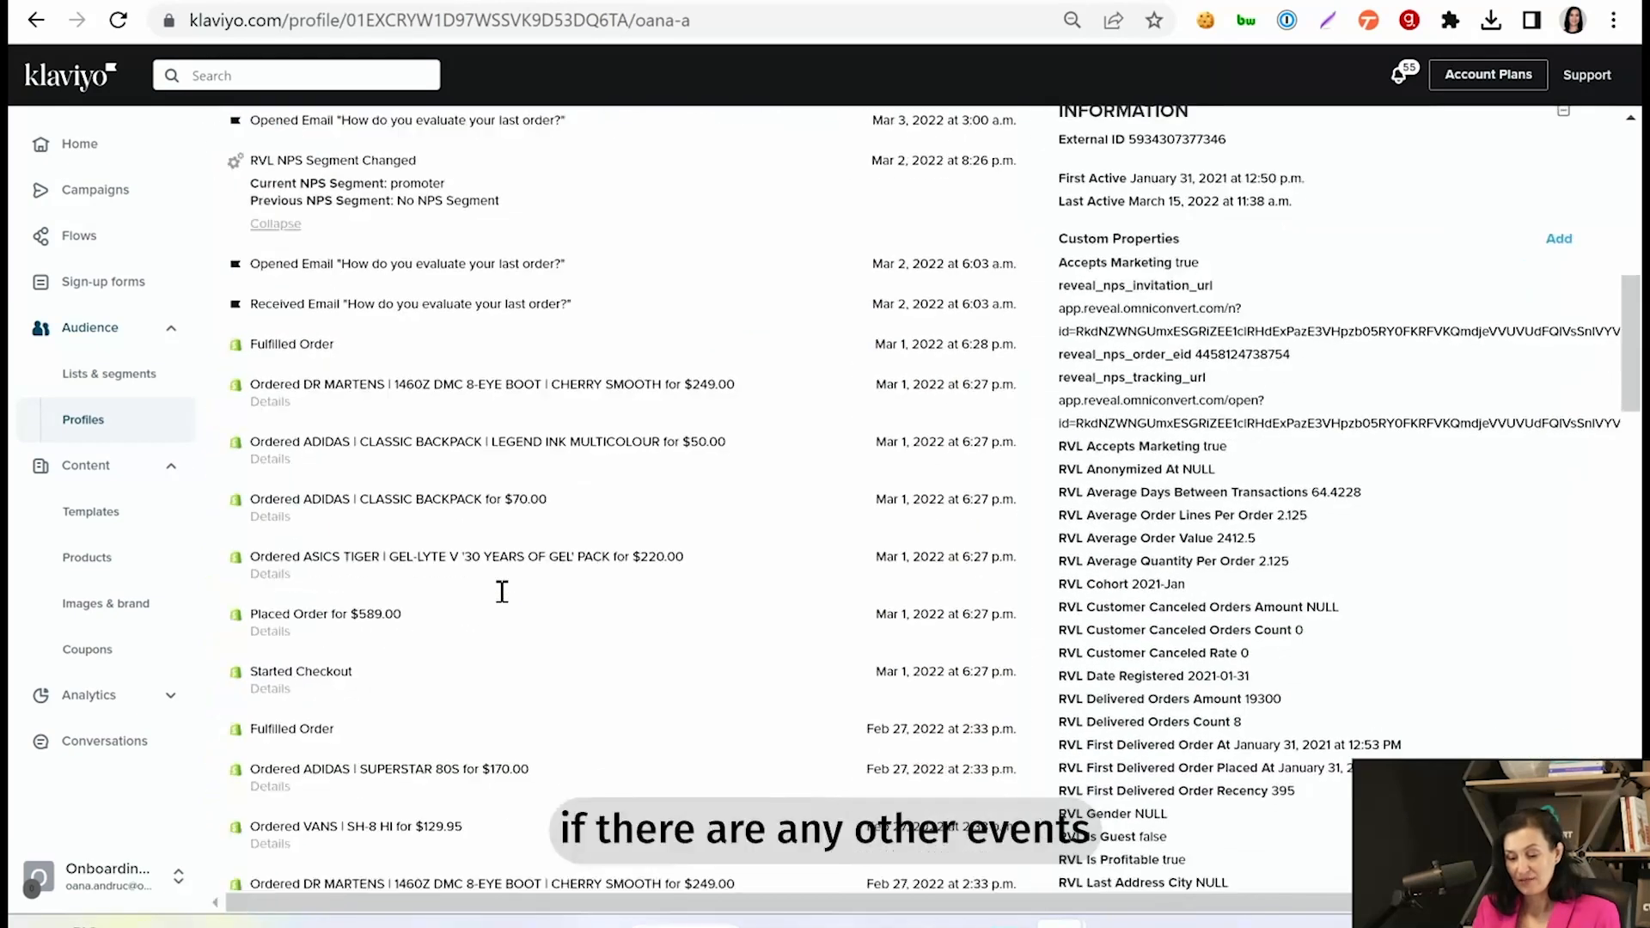
pyautogui.scroll(-3, 502, 600)
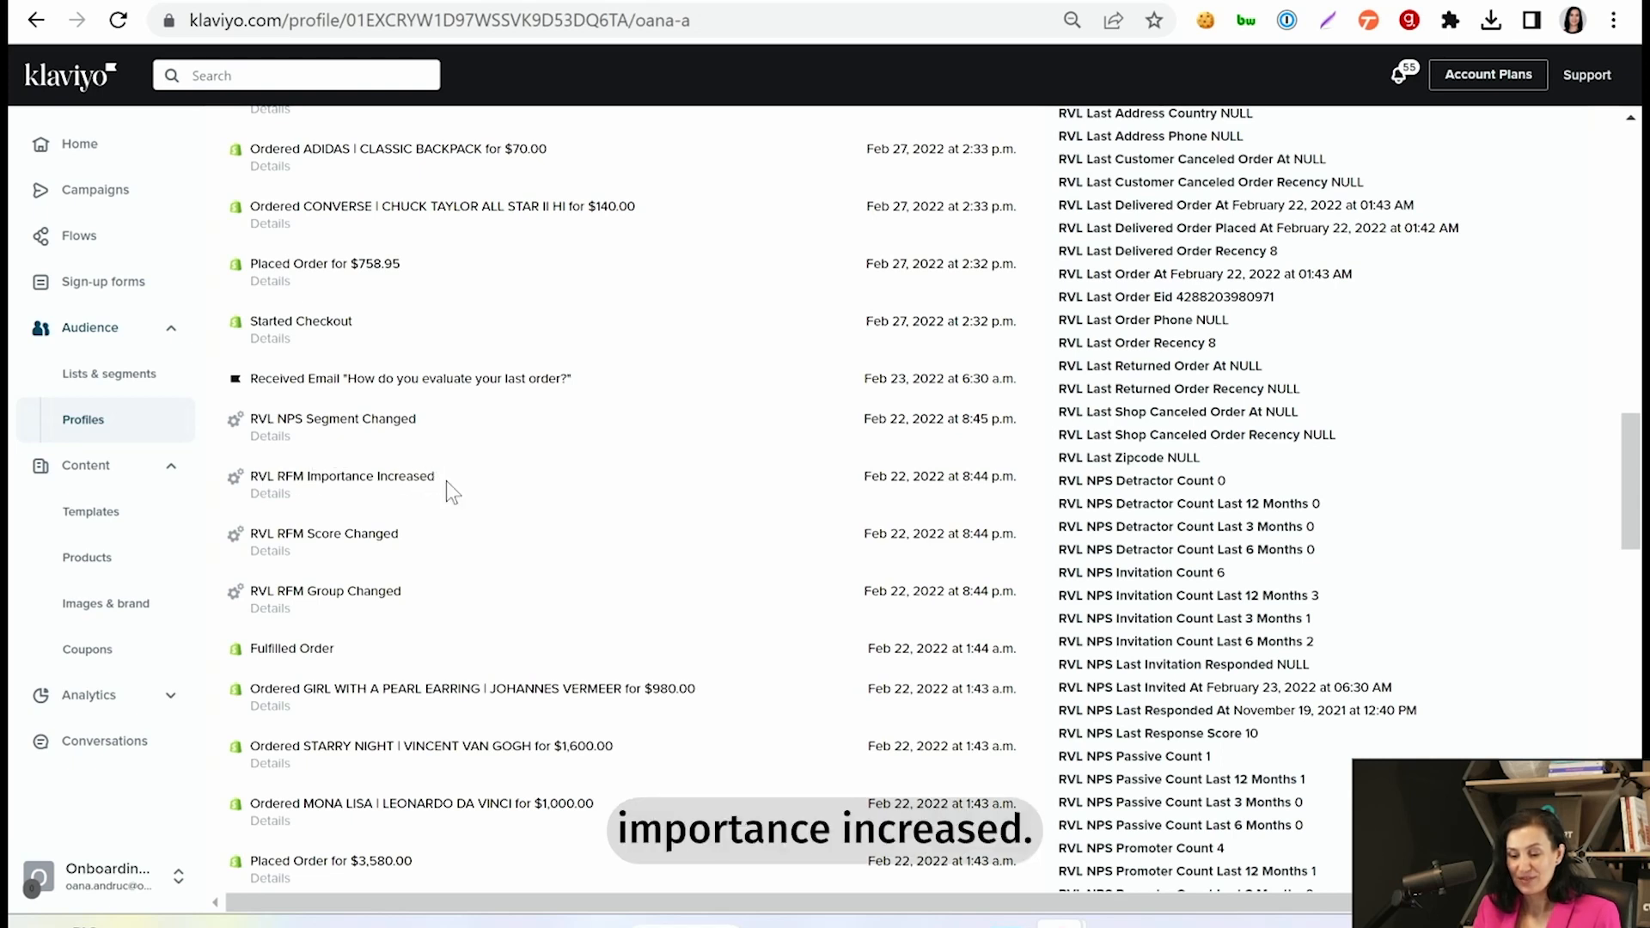
pyautogui.click(269, 505)
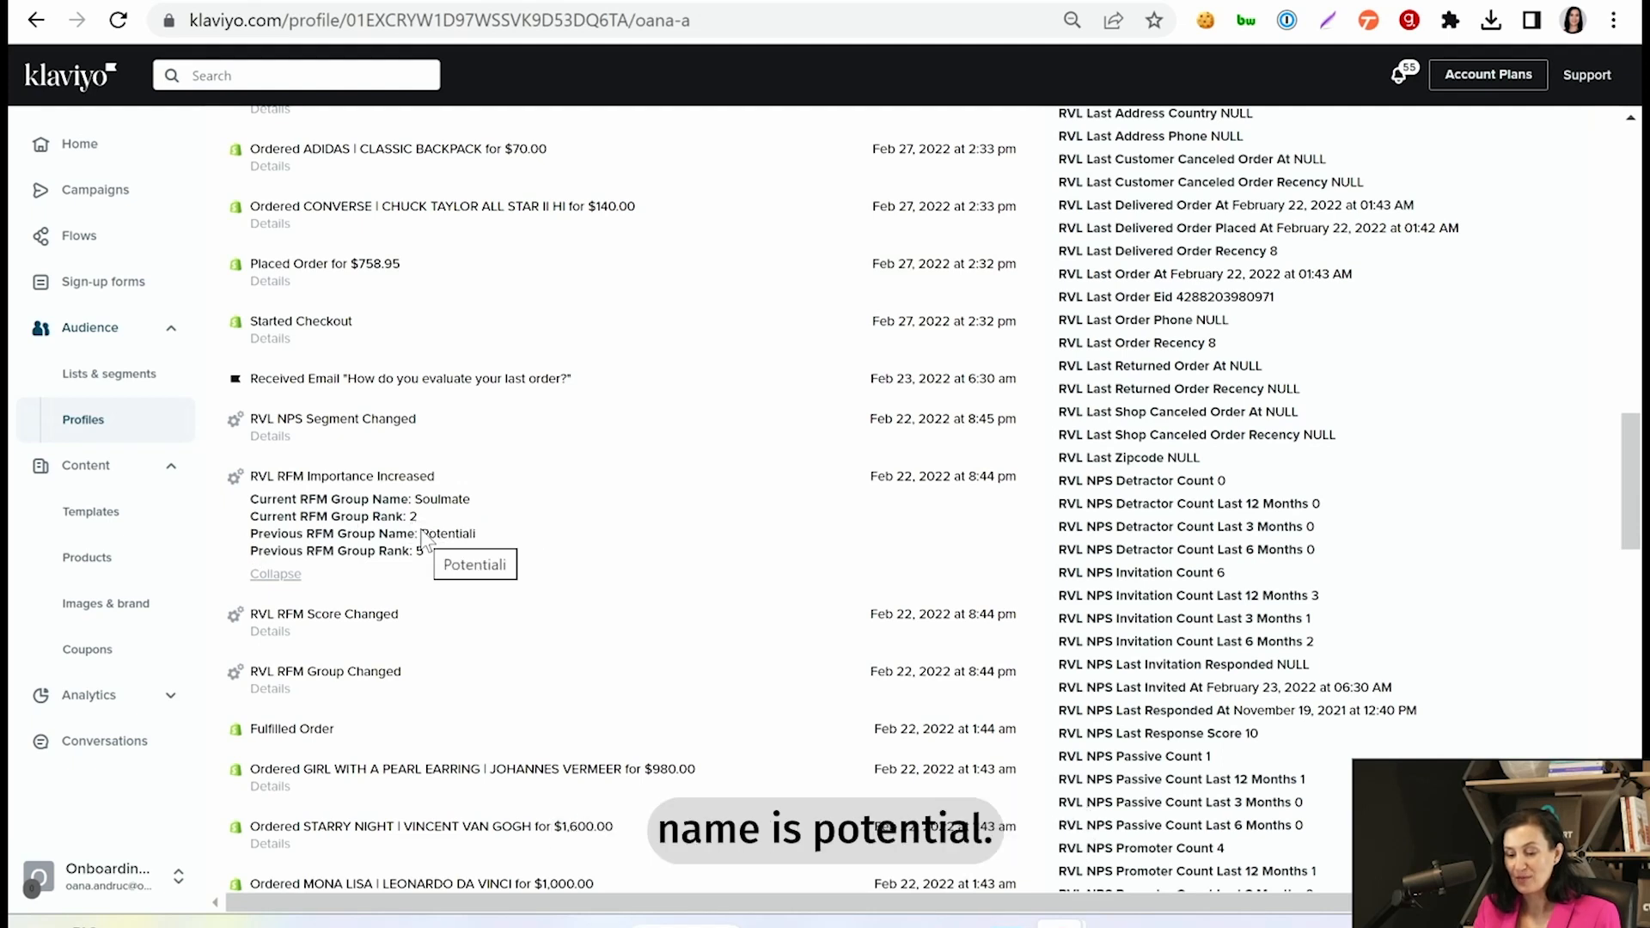
pyautogui.doubleClick(474, 533)
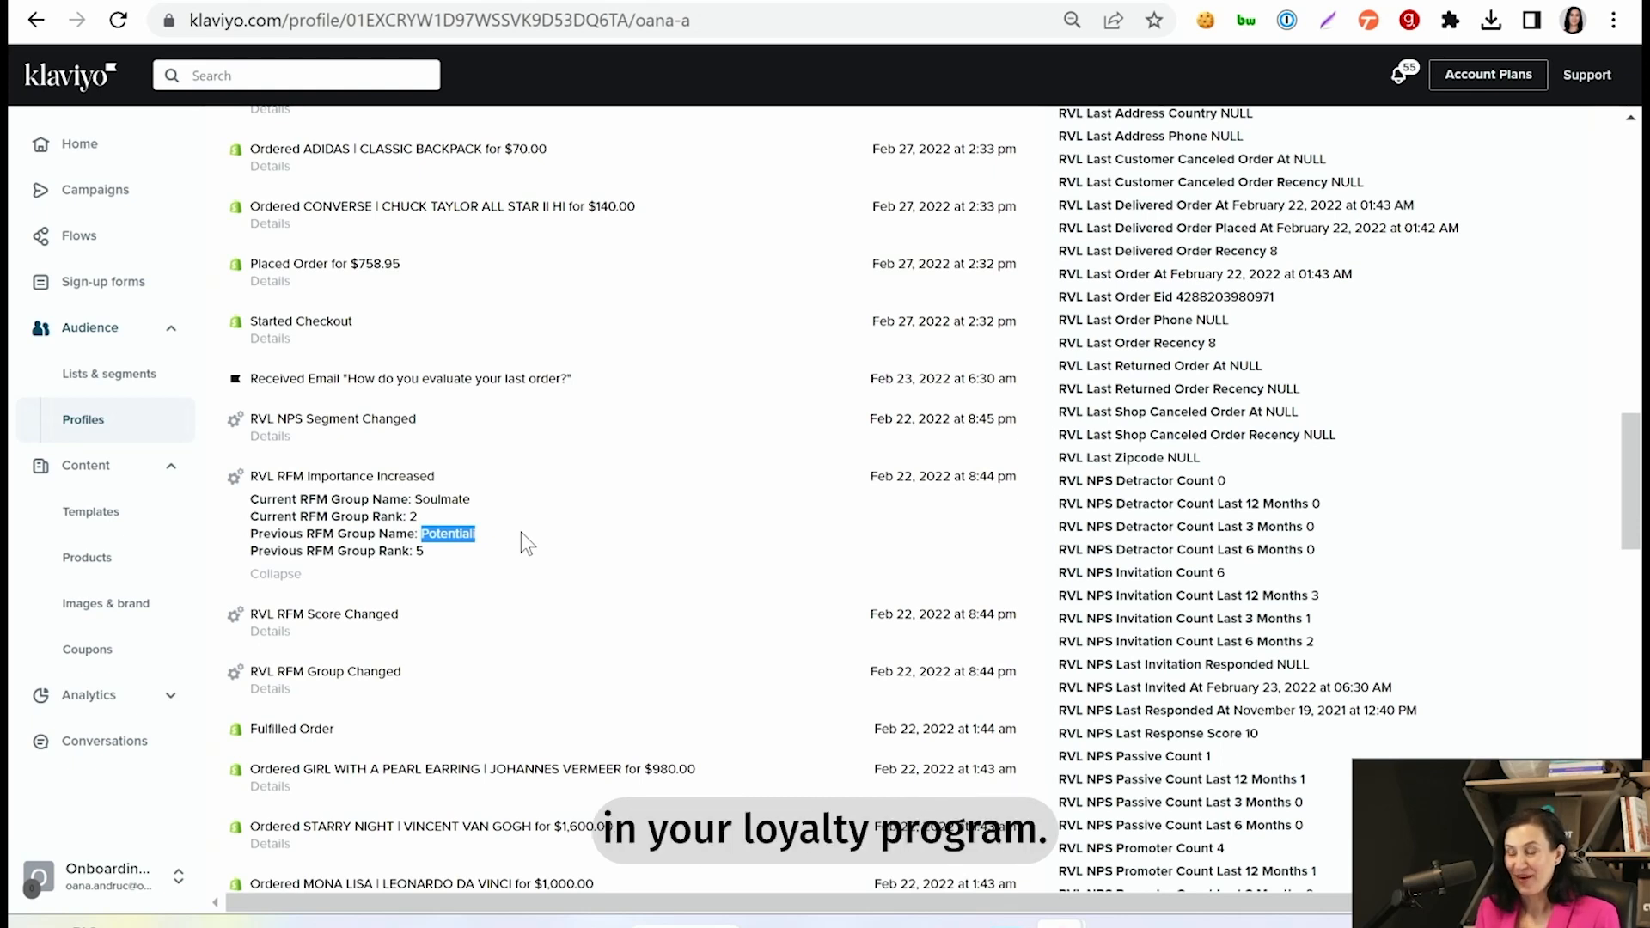
# - Start a new segment in Lists & Segments and name it "Potentials to Soulmates"
pyautogui.click(129, 378)
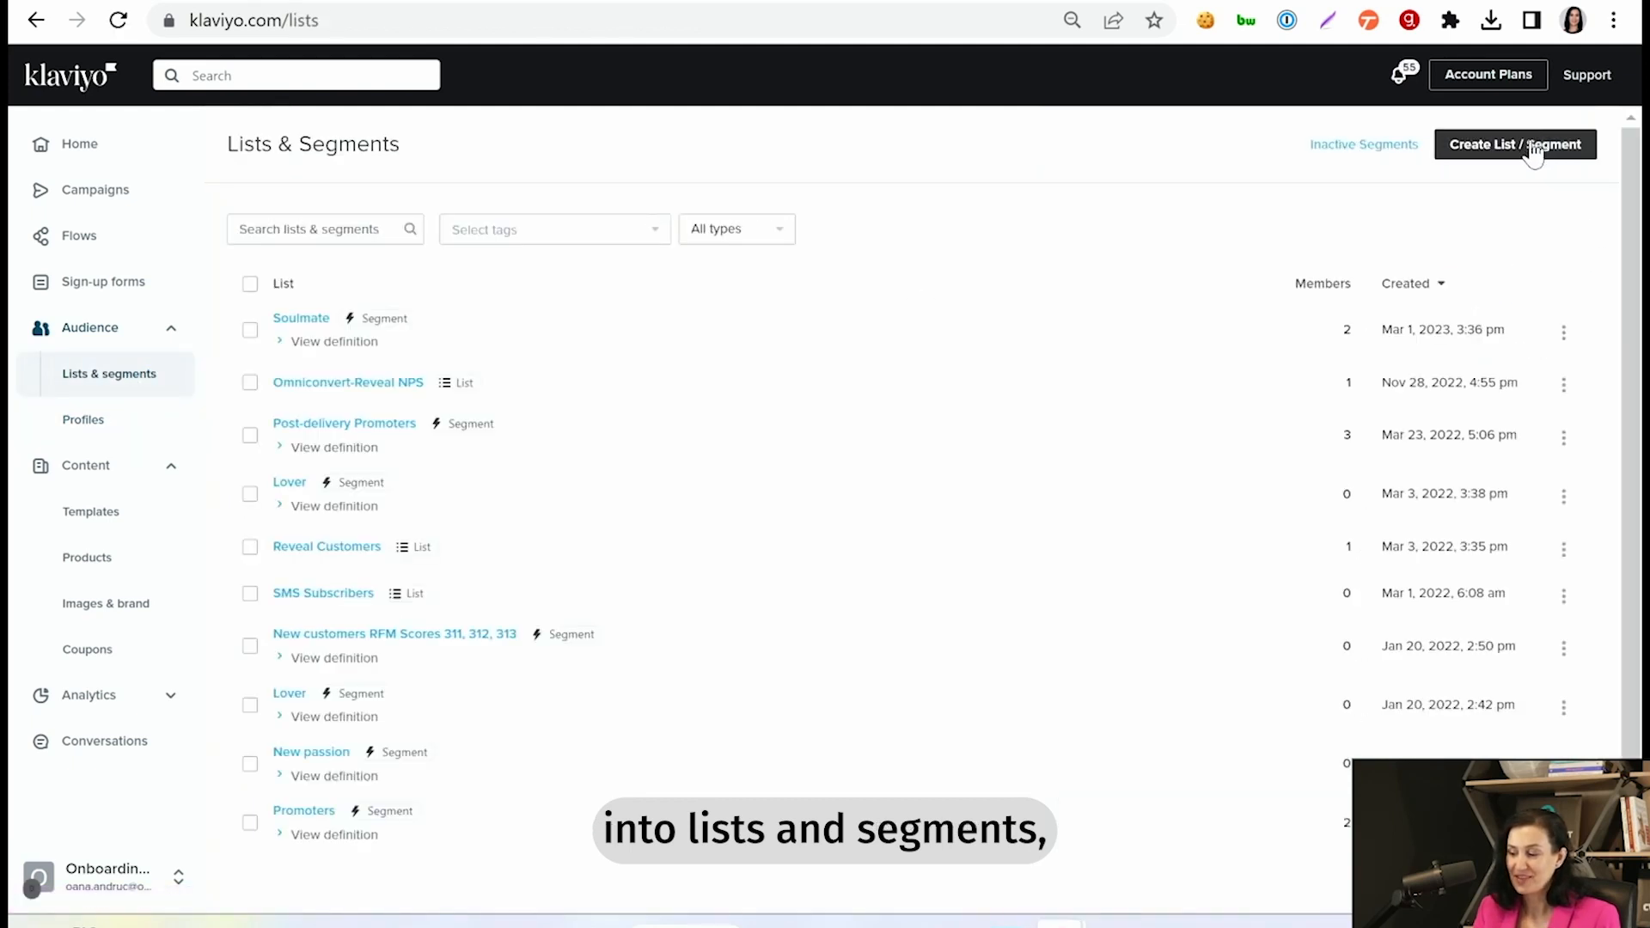
pyautogui.click(1534, 146)
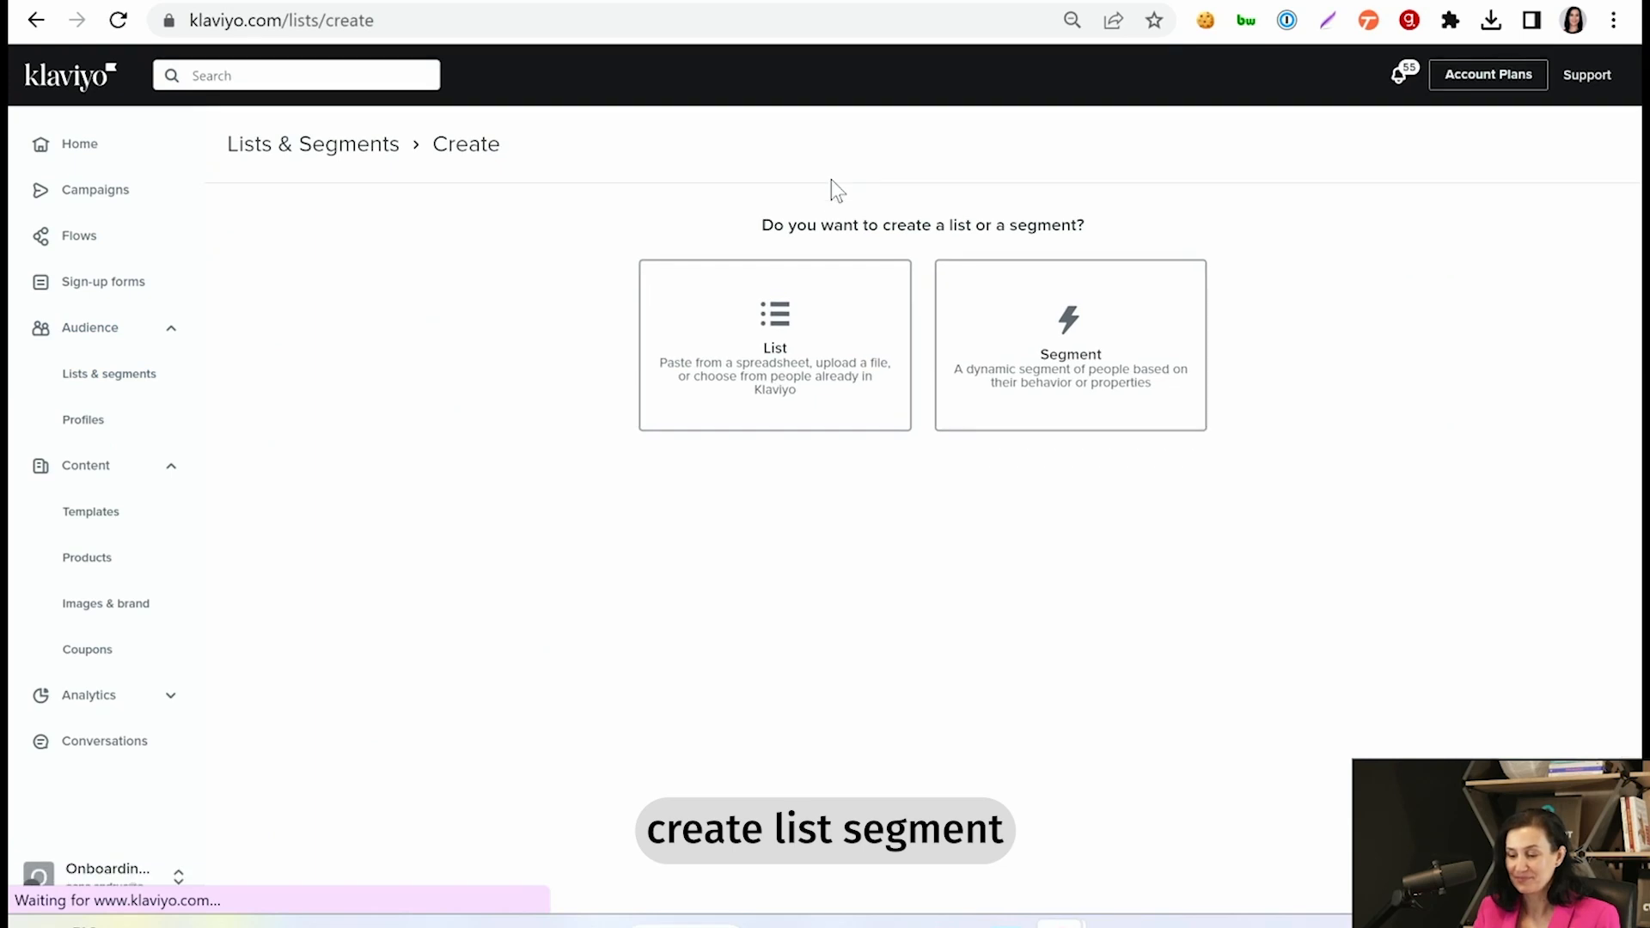
pyautogui.click(1090, 339)
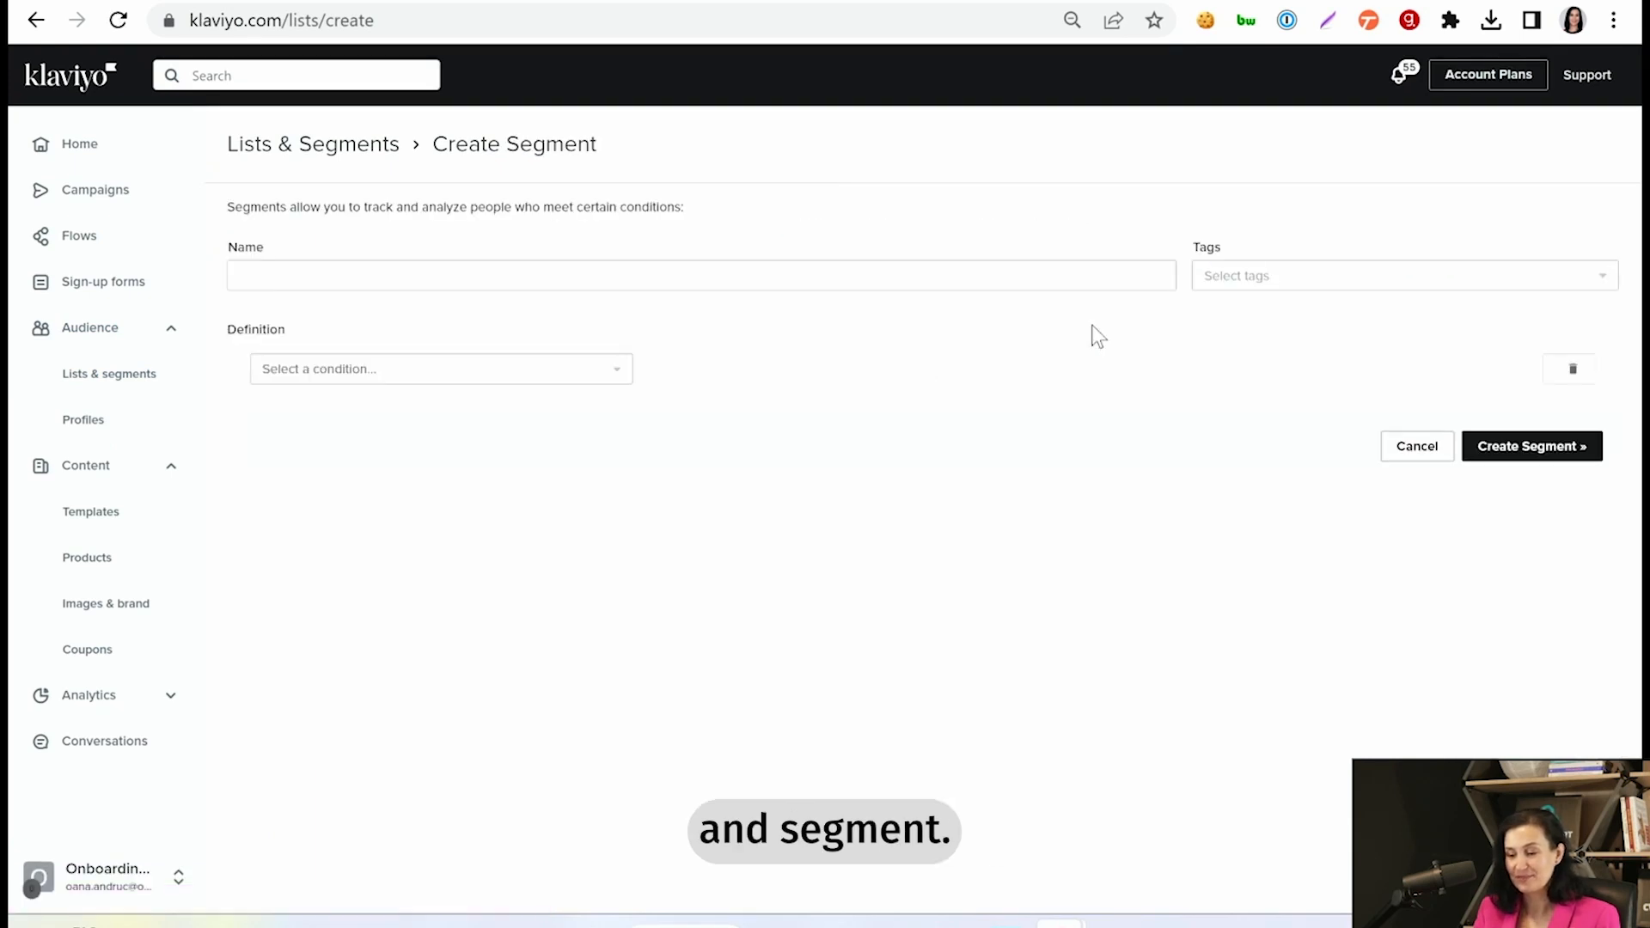
pyautogui.click(906, 275)
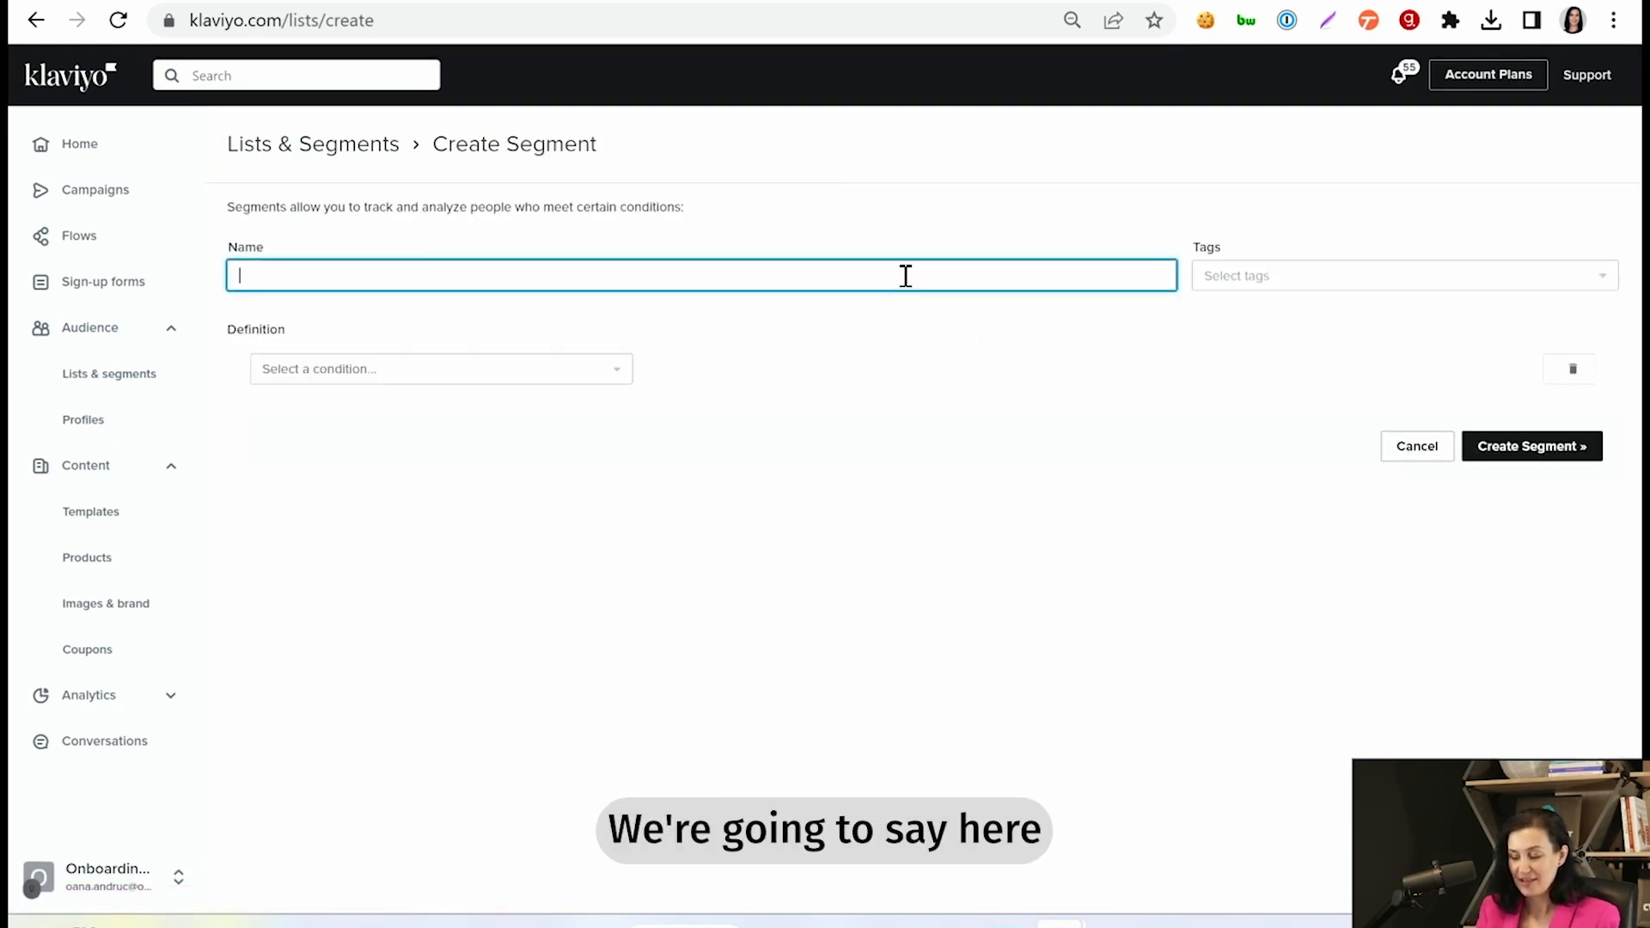
pyautogui.write('Potenti')
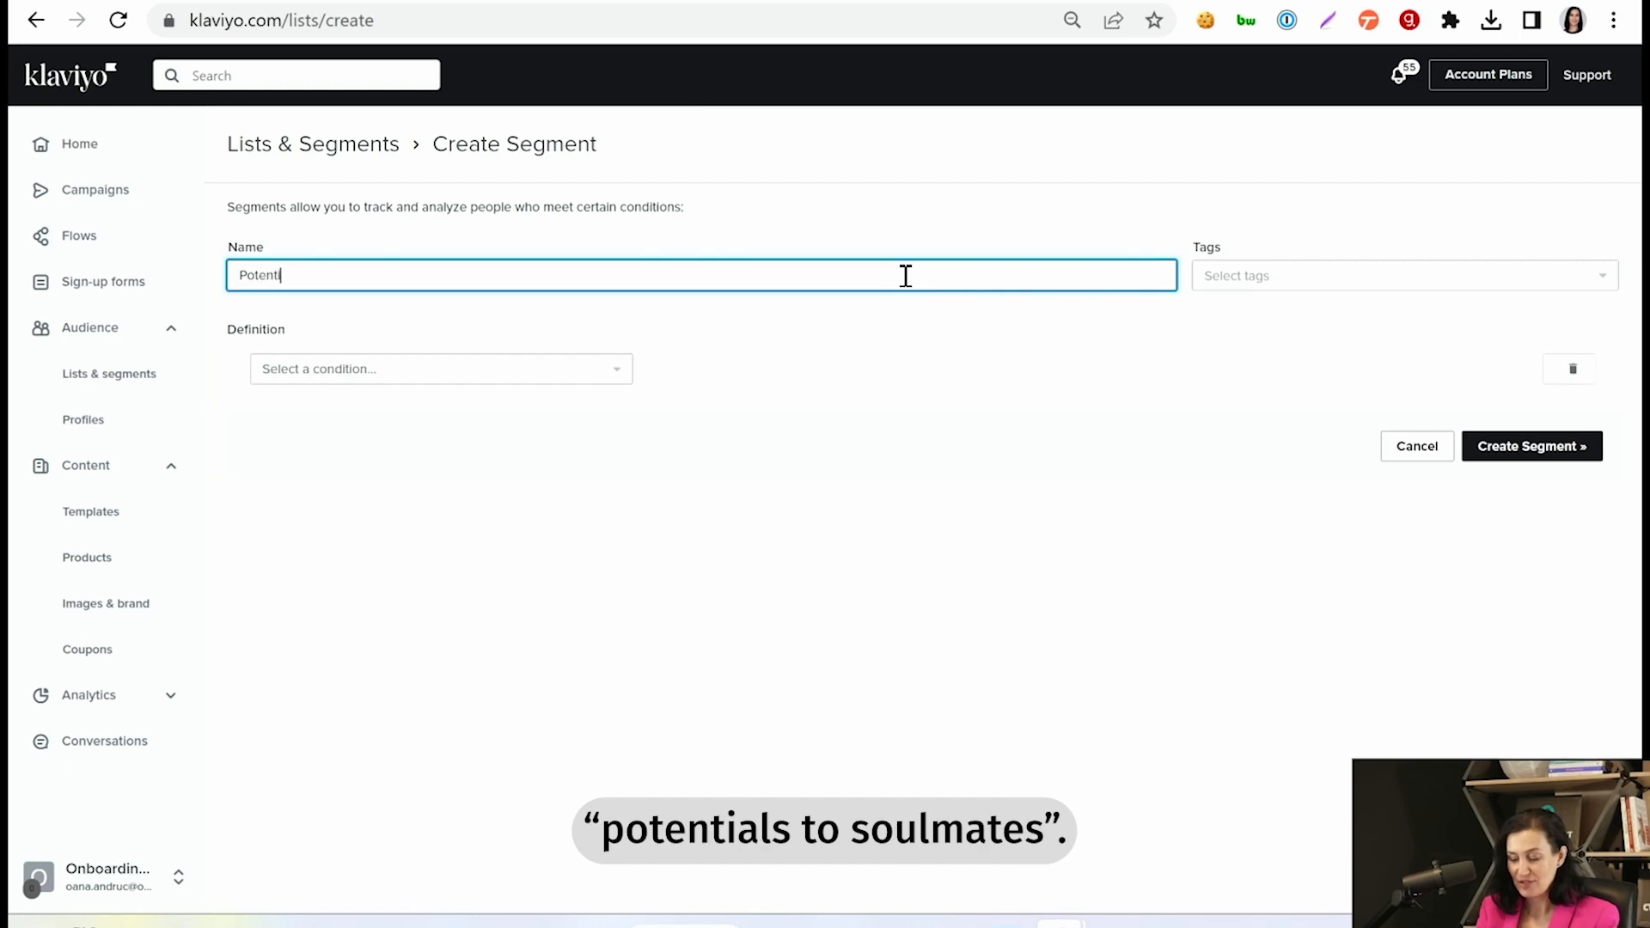
pyautogui.write('als to Sou')
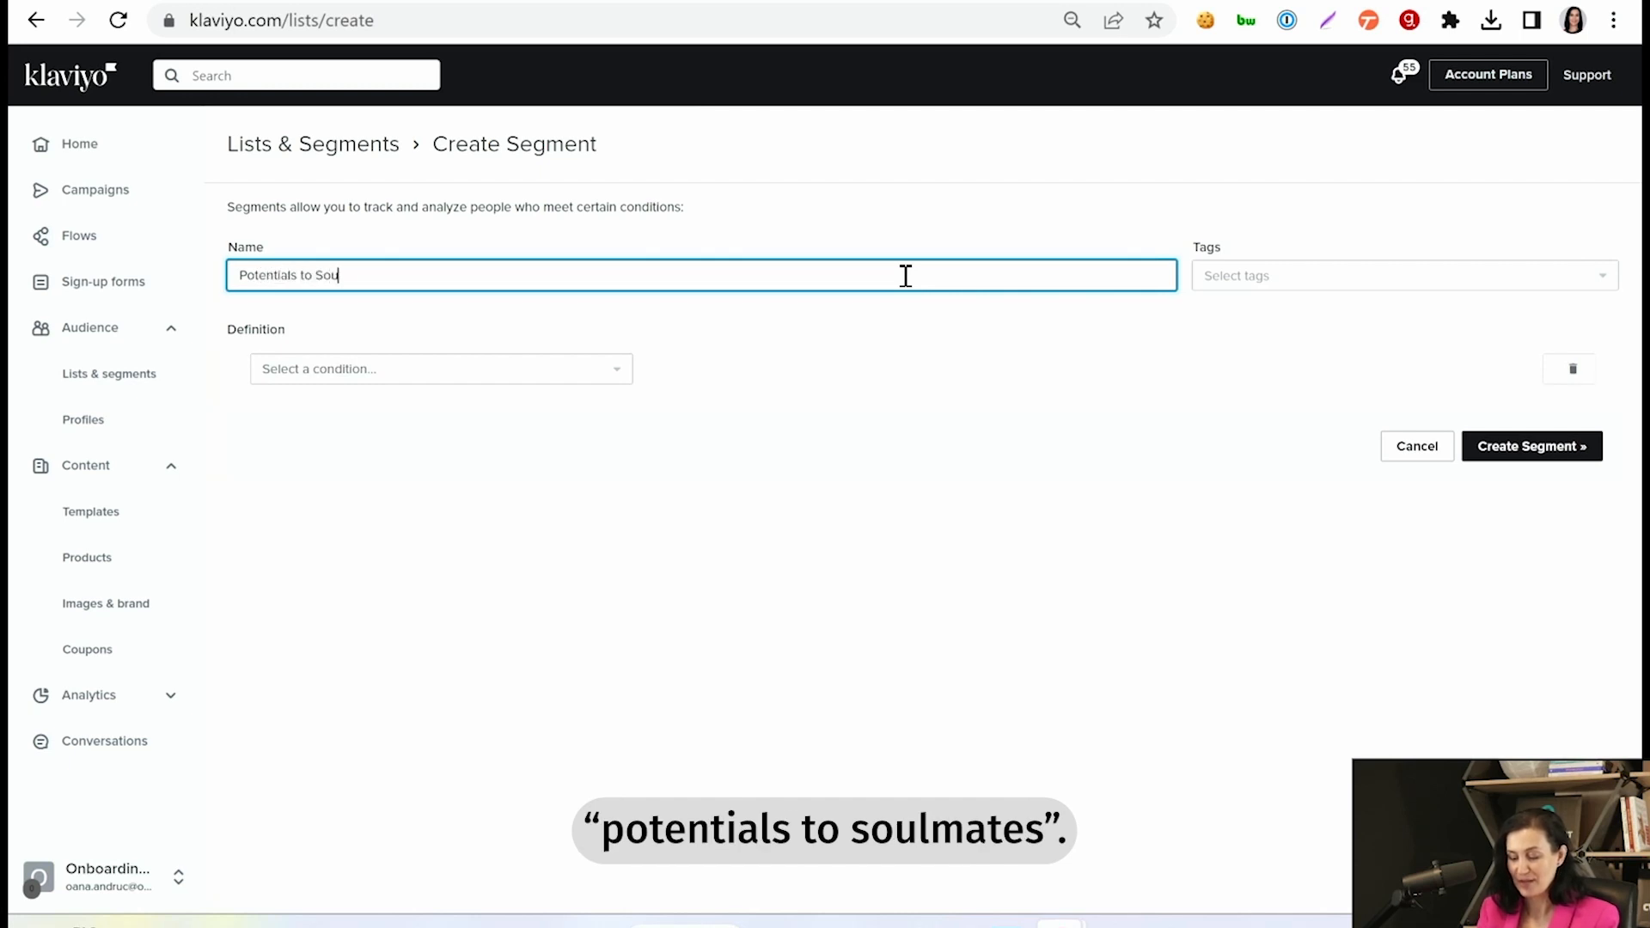
pyautogui.write('lmates')
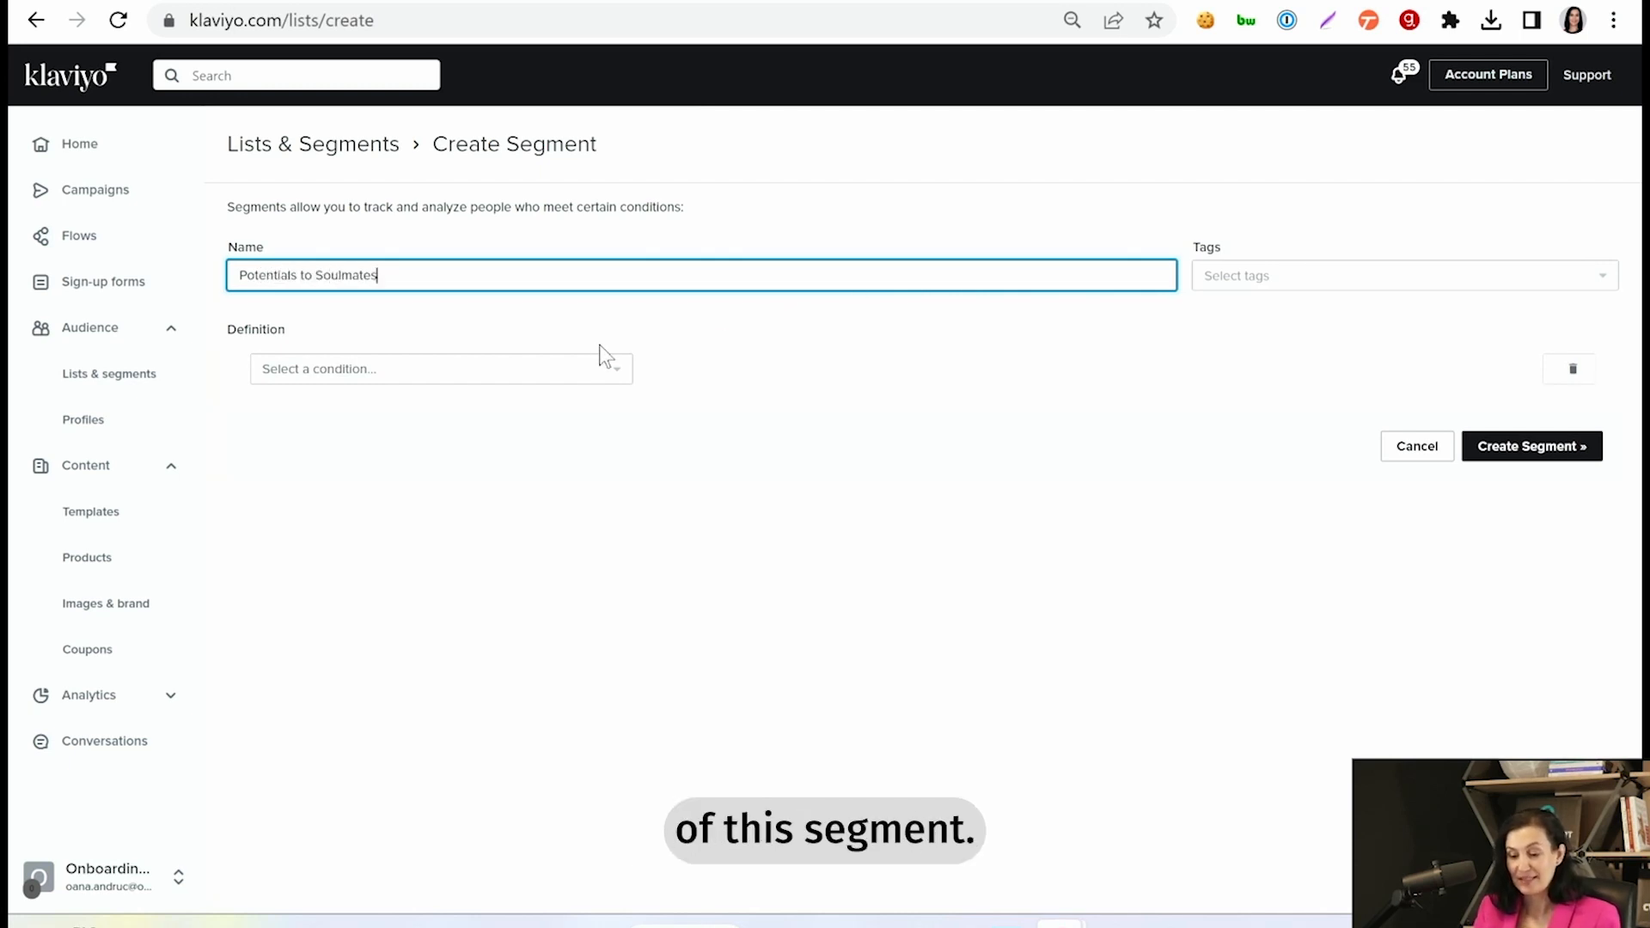
# - Define the first condition as "What someone has done (or not done)" with the metric RVL RFM Group Changed
pyautogui.click(621, 372)
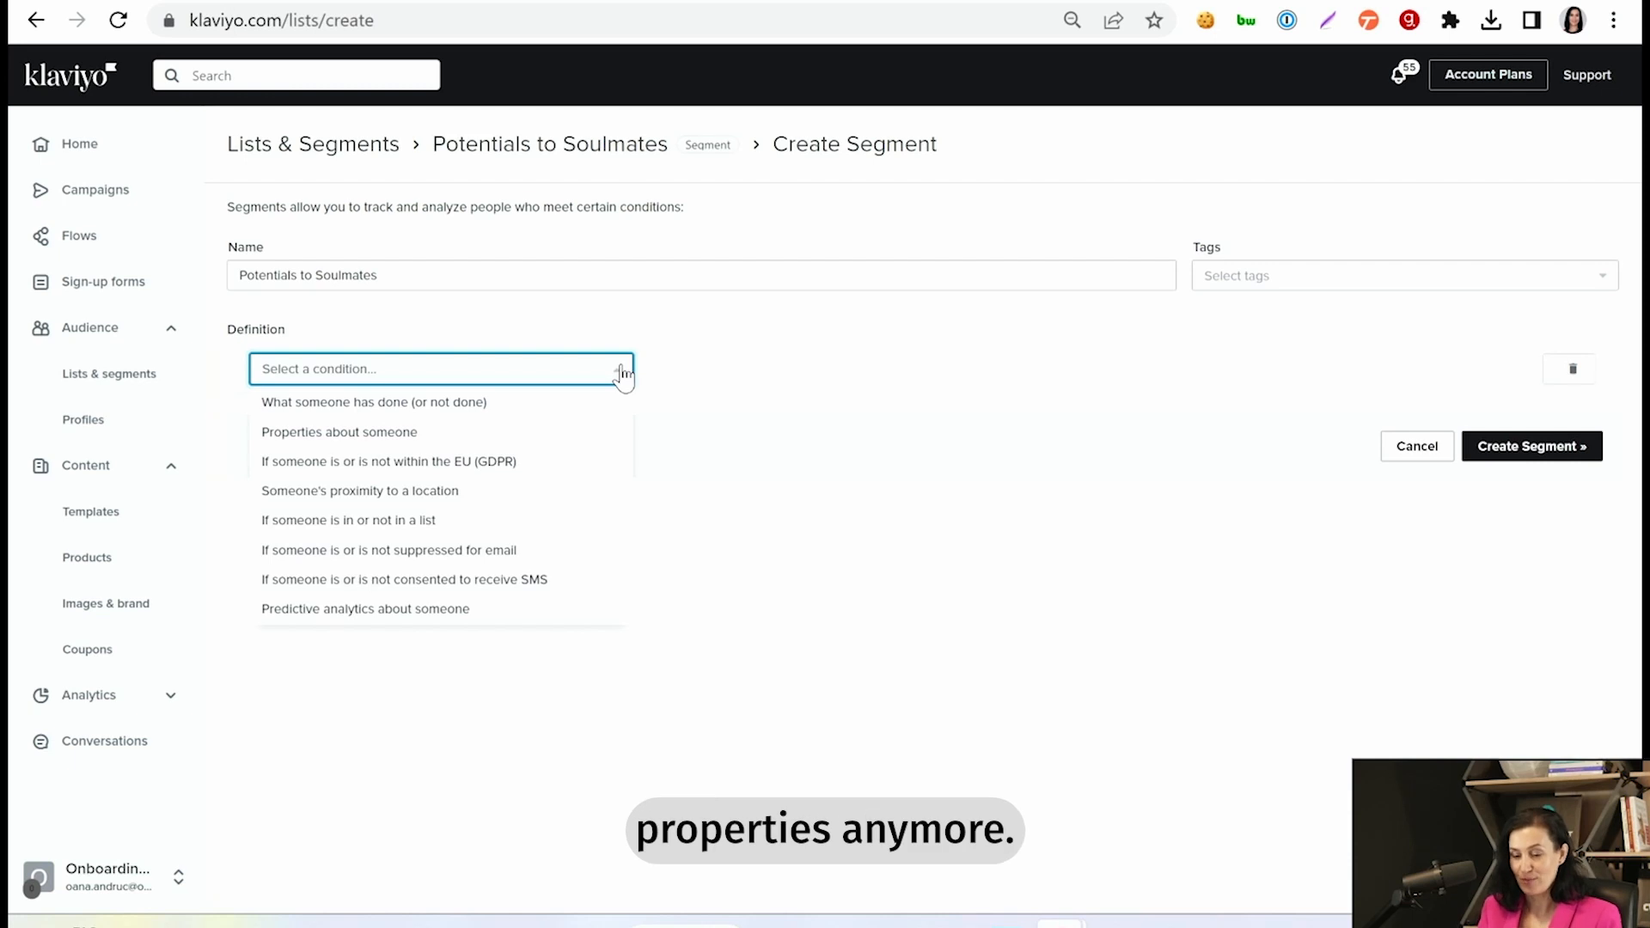
pyautogui.click(386, 404)
pyautogui.click(438, 451)
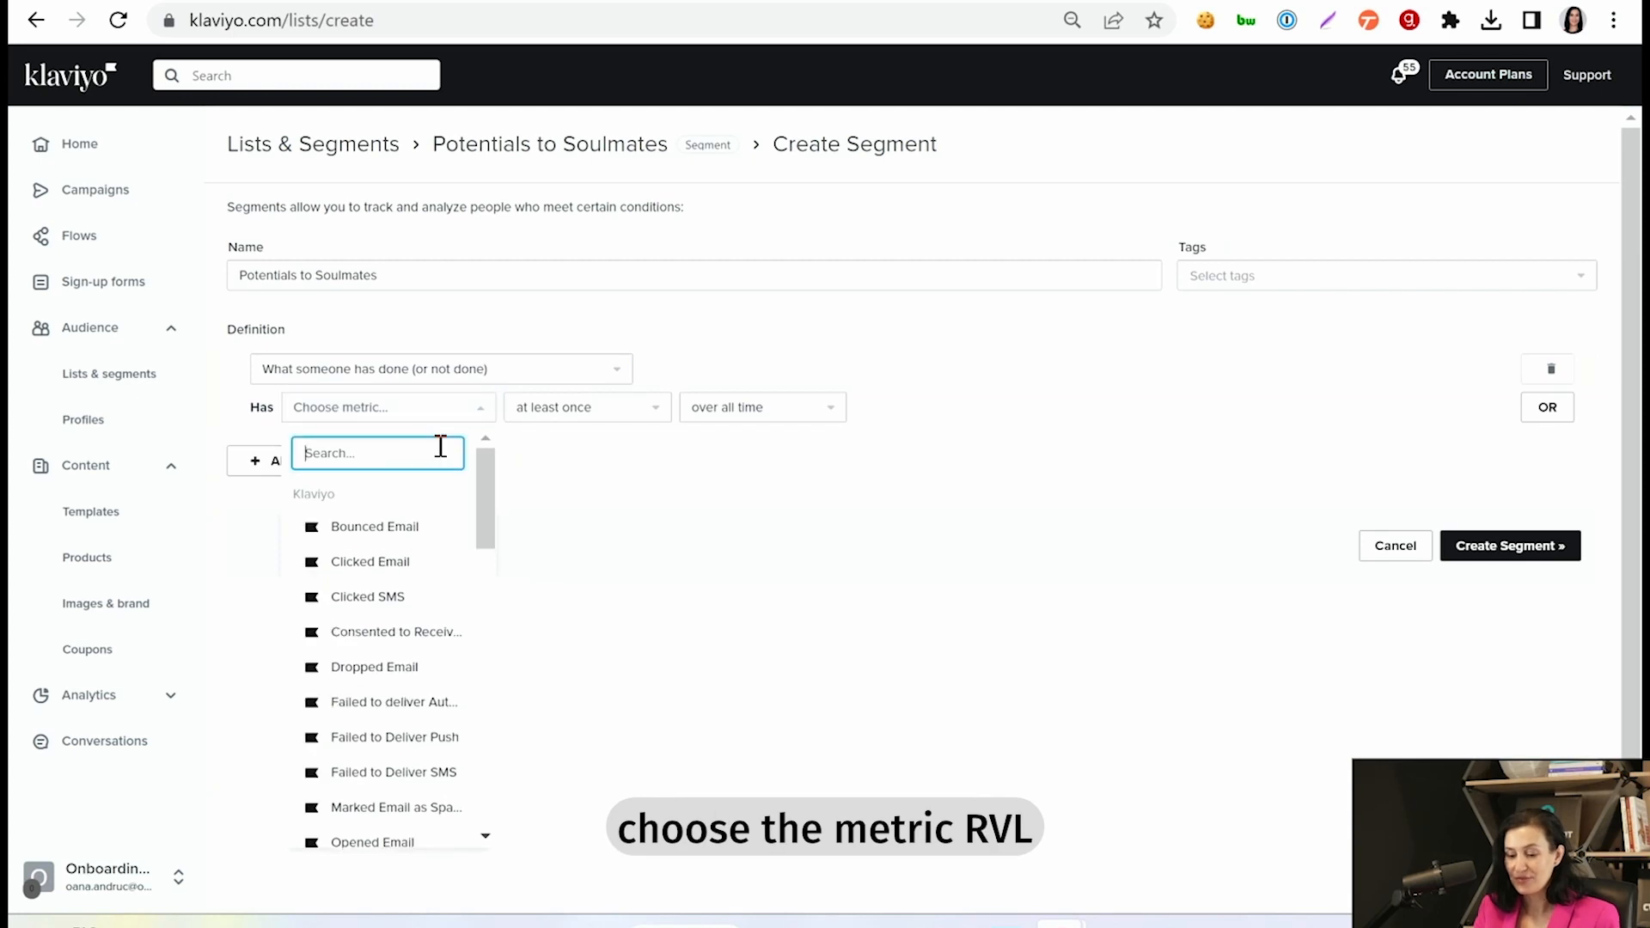
pyautogui.write('RVL')
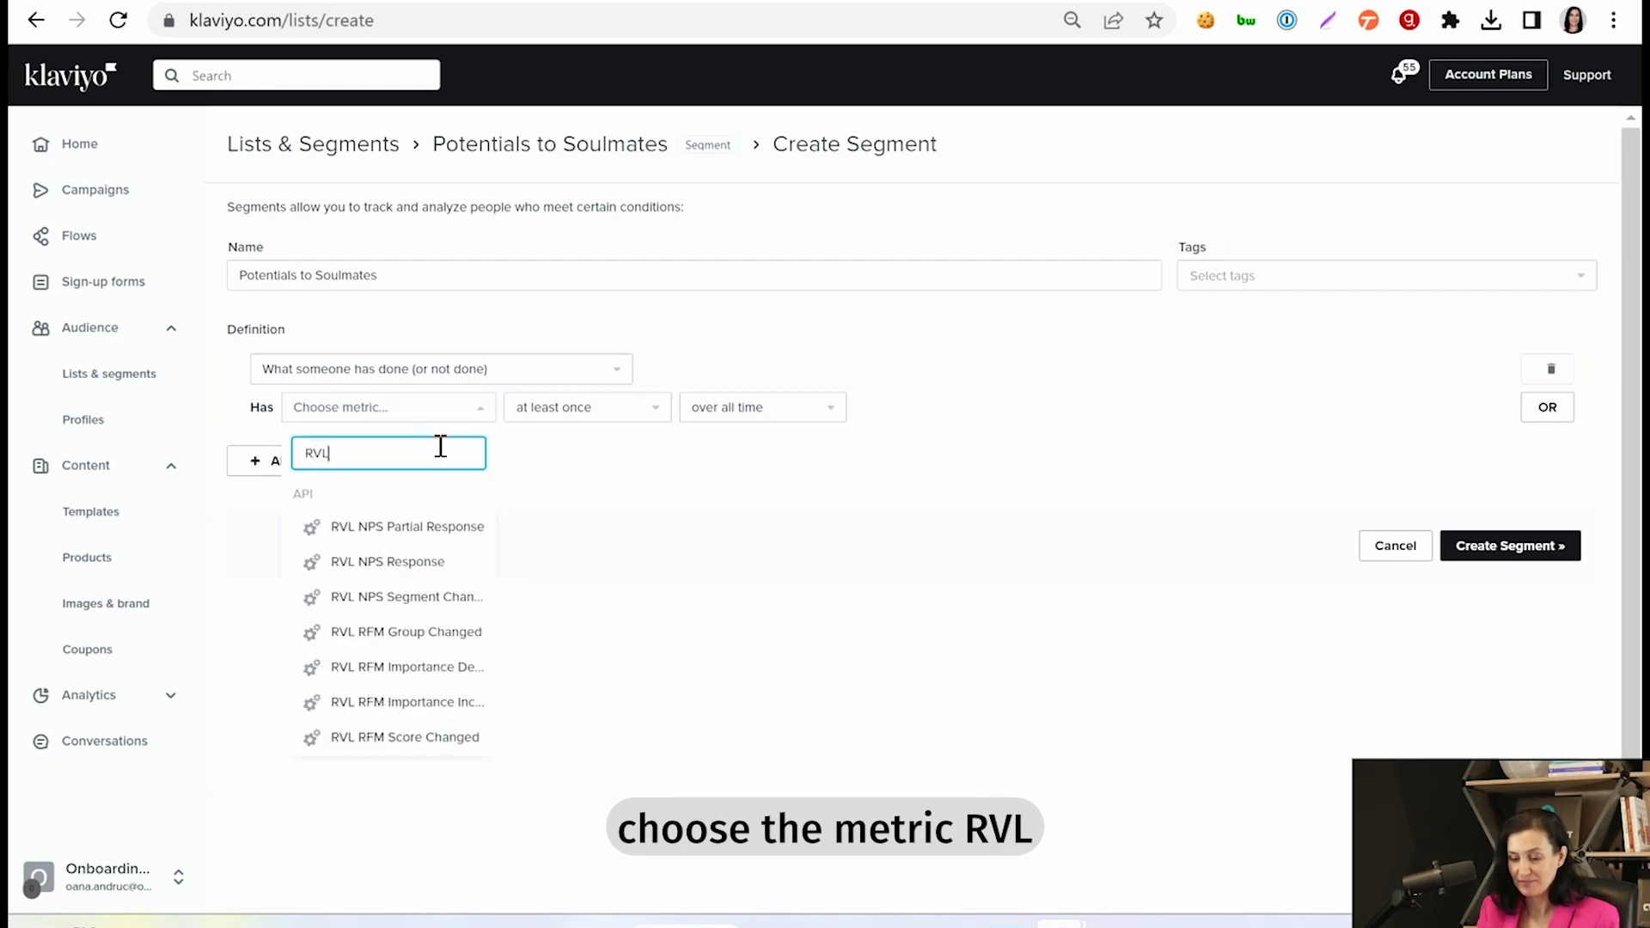
pyautogui.write(' RFM')
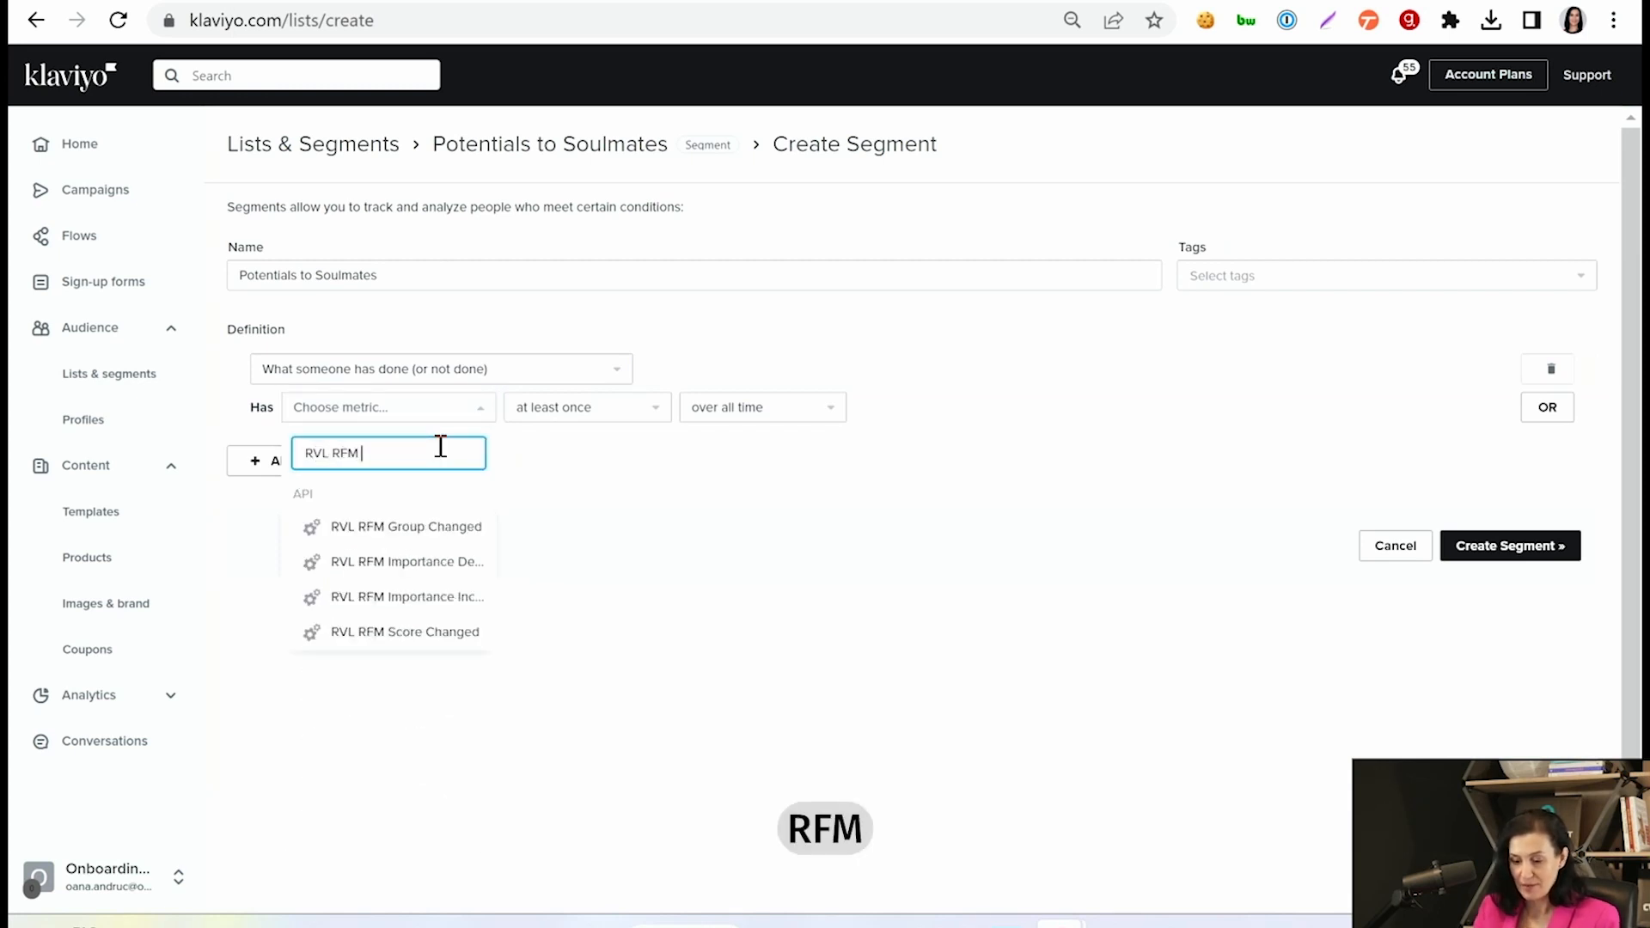
pyautogui.click(411, 526)
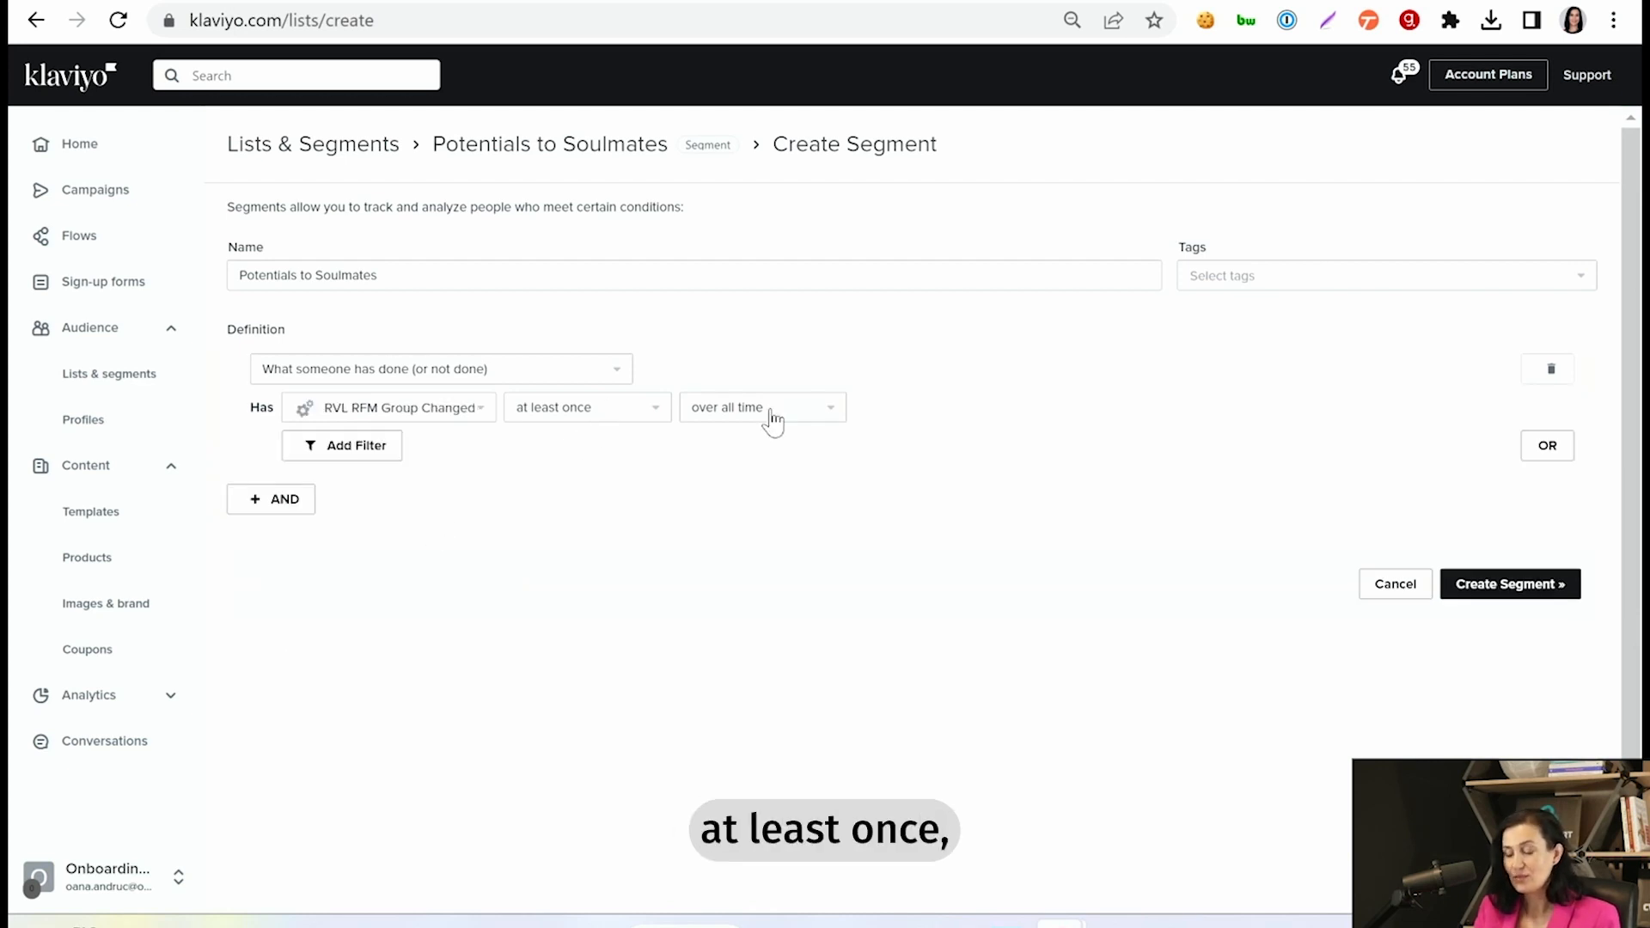
# - Limit the RVL RFM Group Changed condition to the last 5 days
pyautogui.click(808, 418)
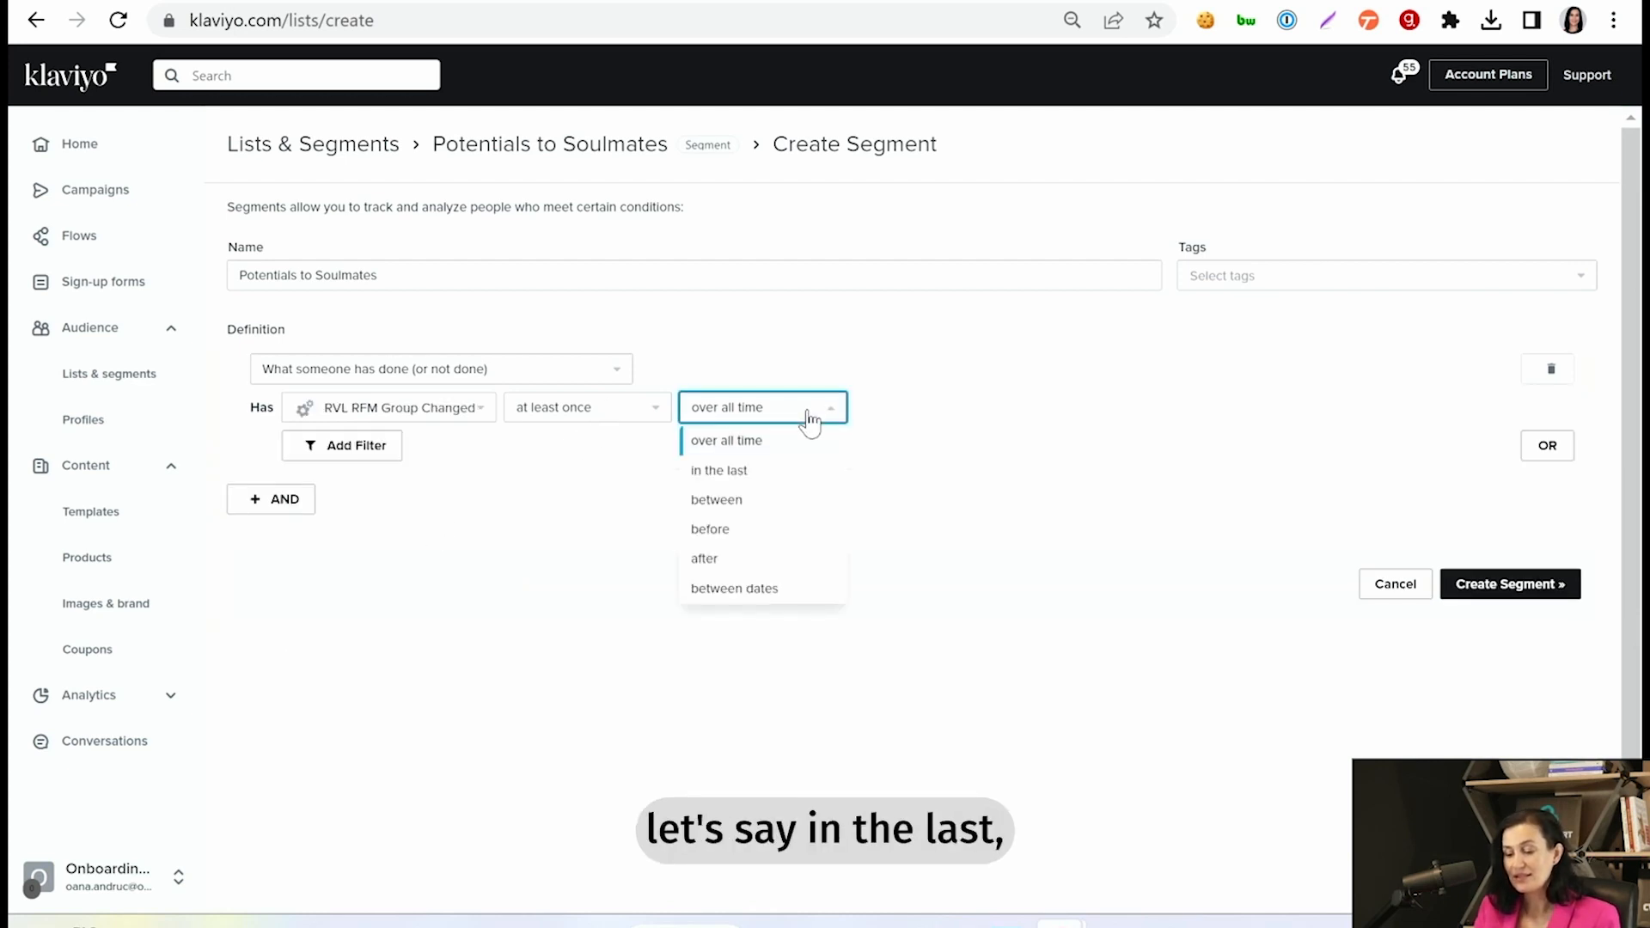
pyautogui.click(753, 471)
pyautogui.doubleClick(872, 411)
pyautogui.write('5')
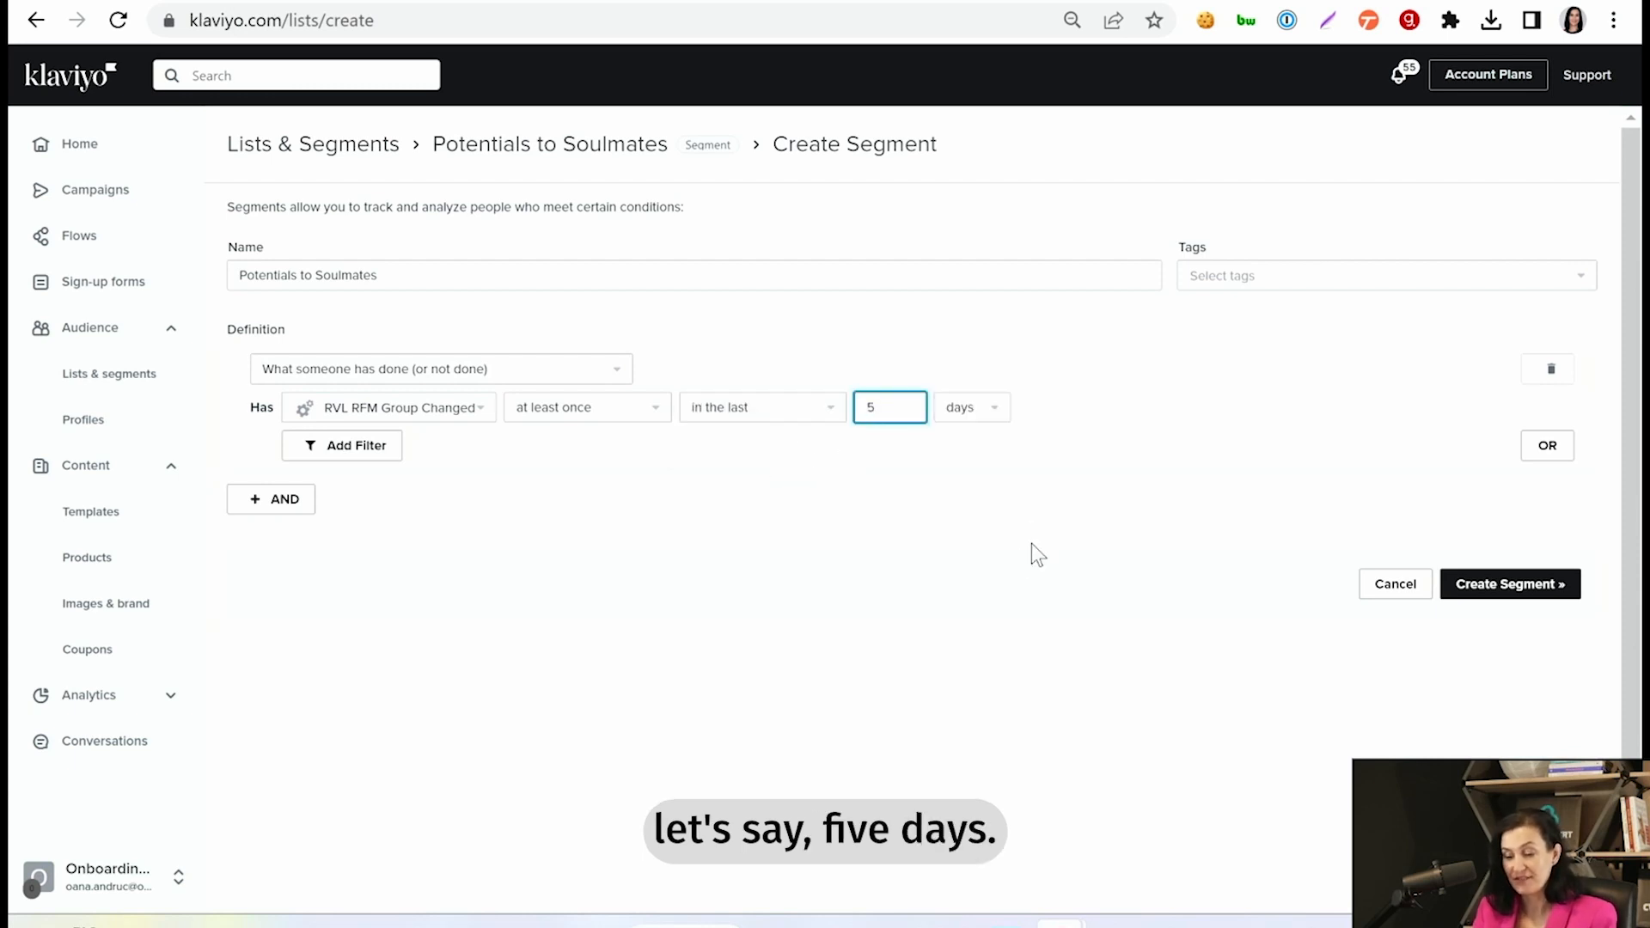
# - Add a filter to the first condition where Previous RFM Group Name equals "Potentiali"
pyautogui.click(355, 447)
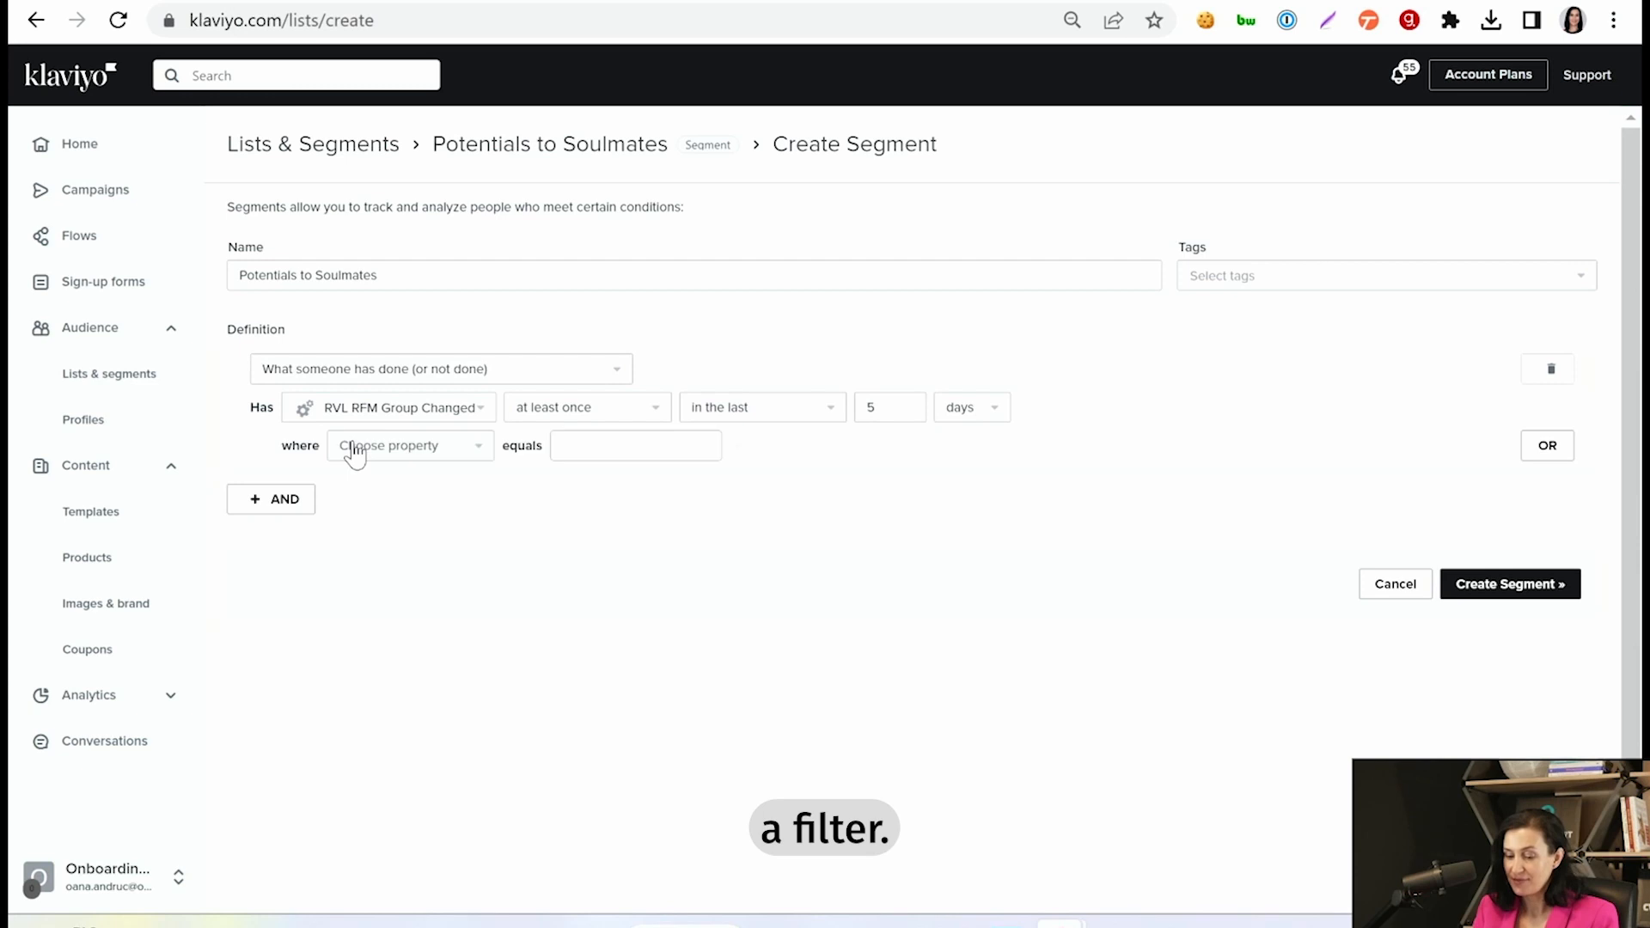
pyautogui.click(434, 452)
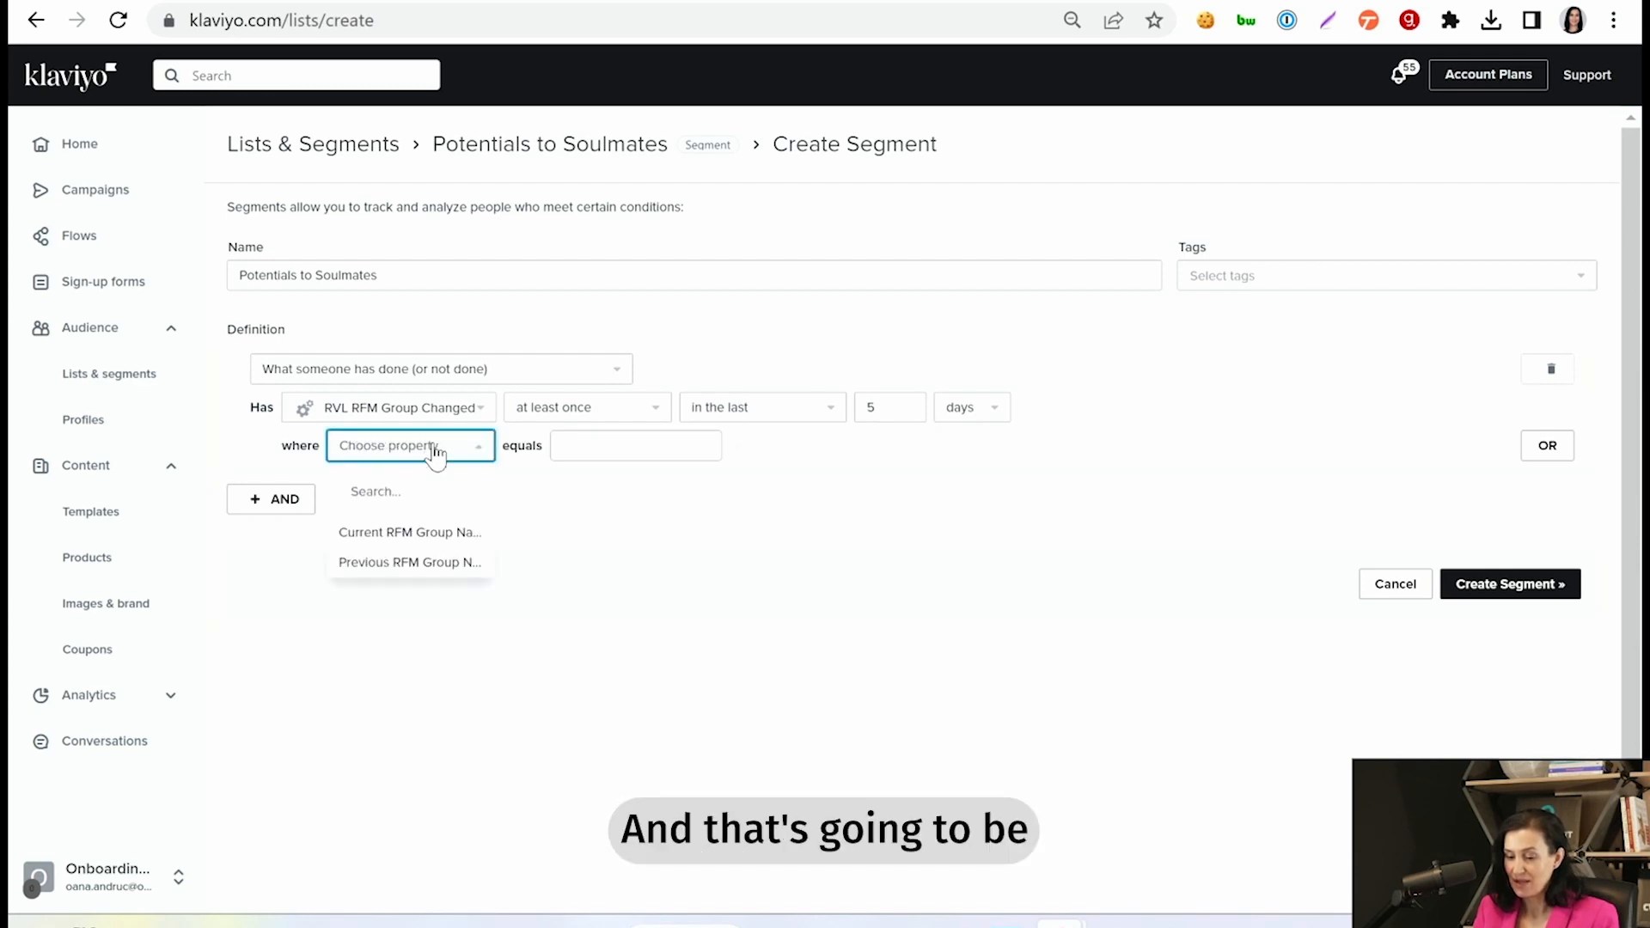
pyautogui.click(435, 562)
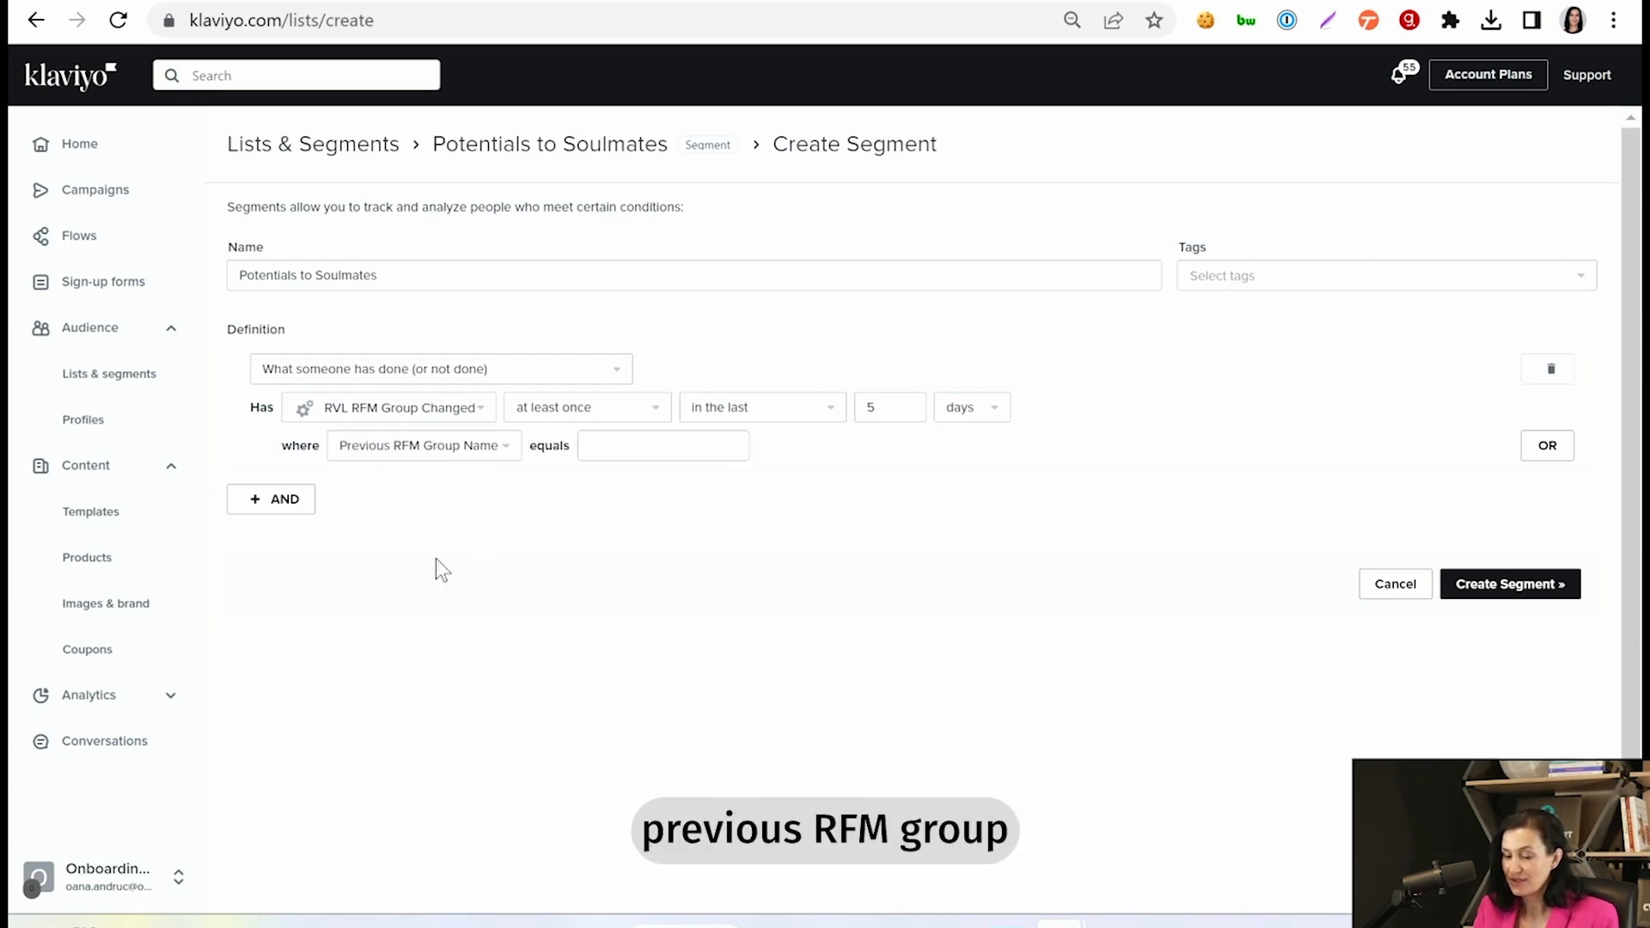
pyautogui.click(633, 447)
pyautogui.write('po')
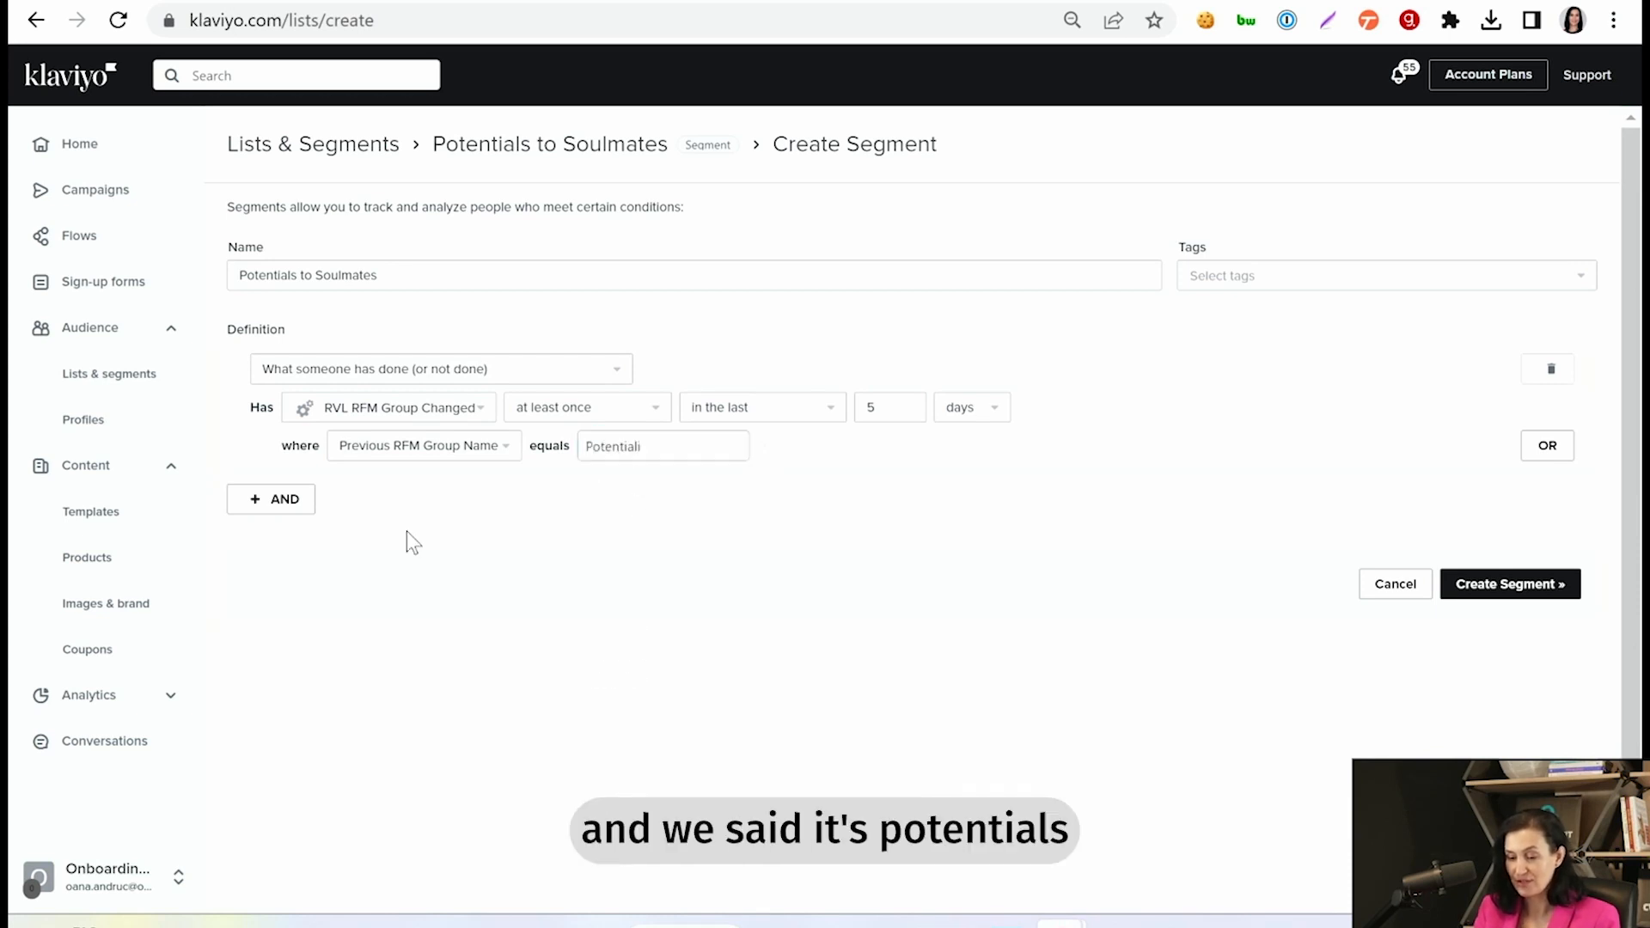
# - Add a second AND condition, "What someone has done (or not done)", with the metric RVL RFM Group Changed
pyautogui.click(275, 499)
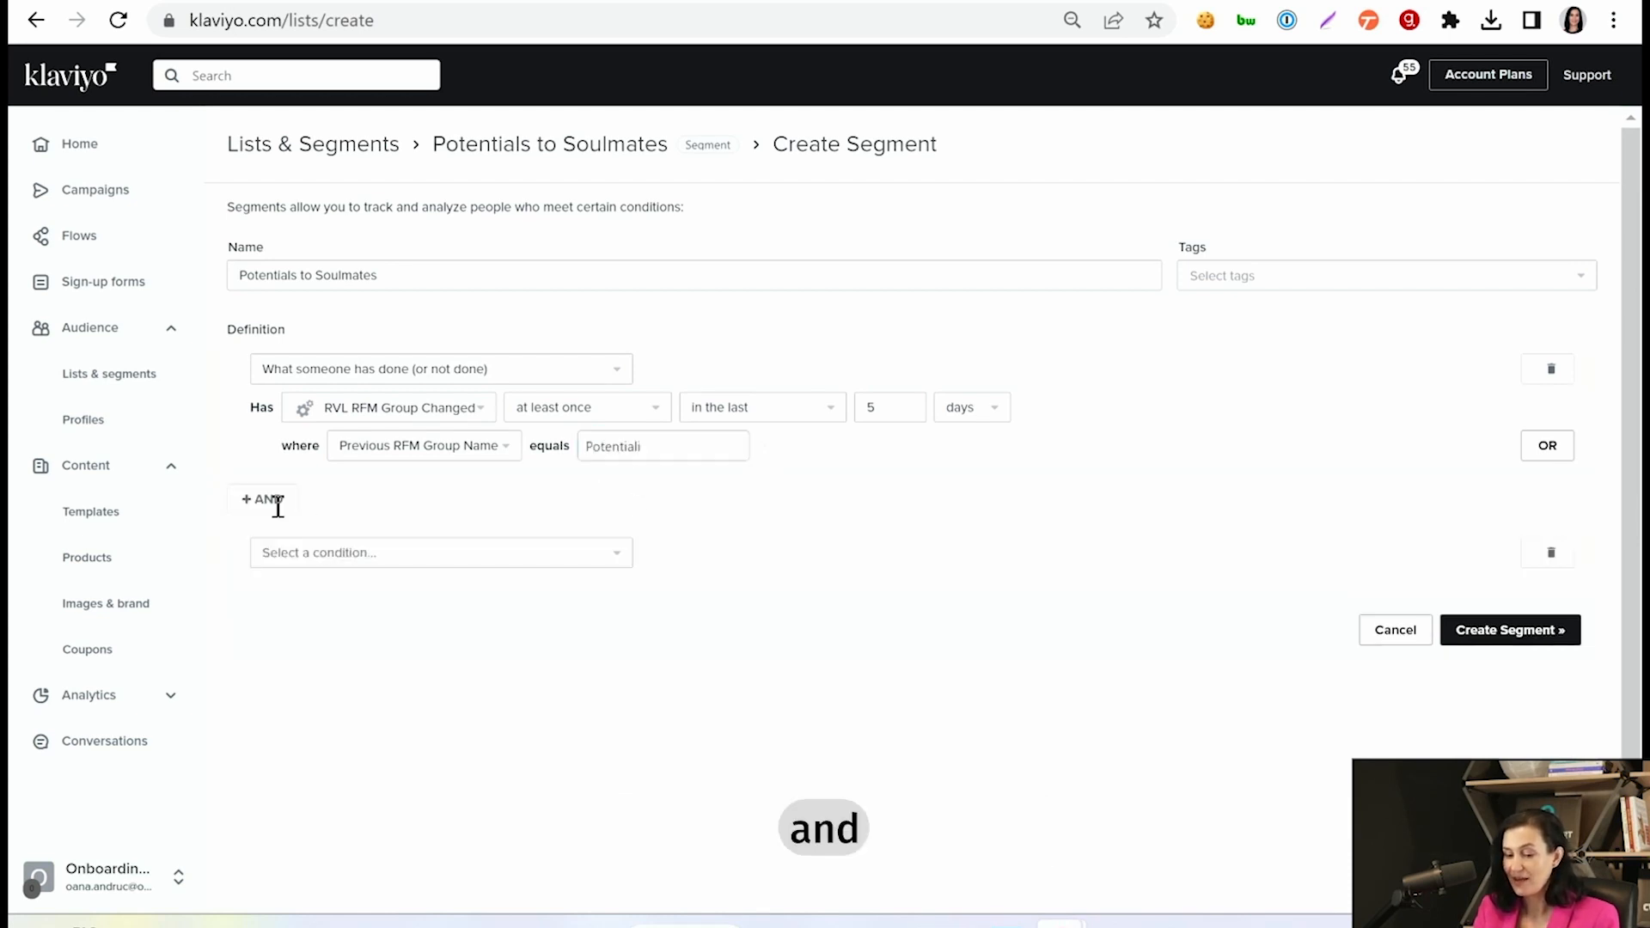
pyautogui.click(563, 565)
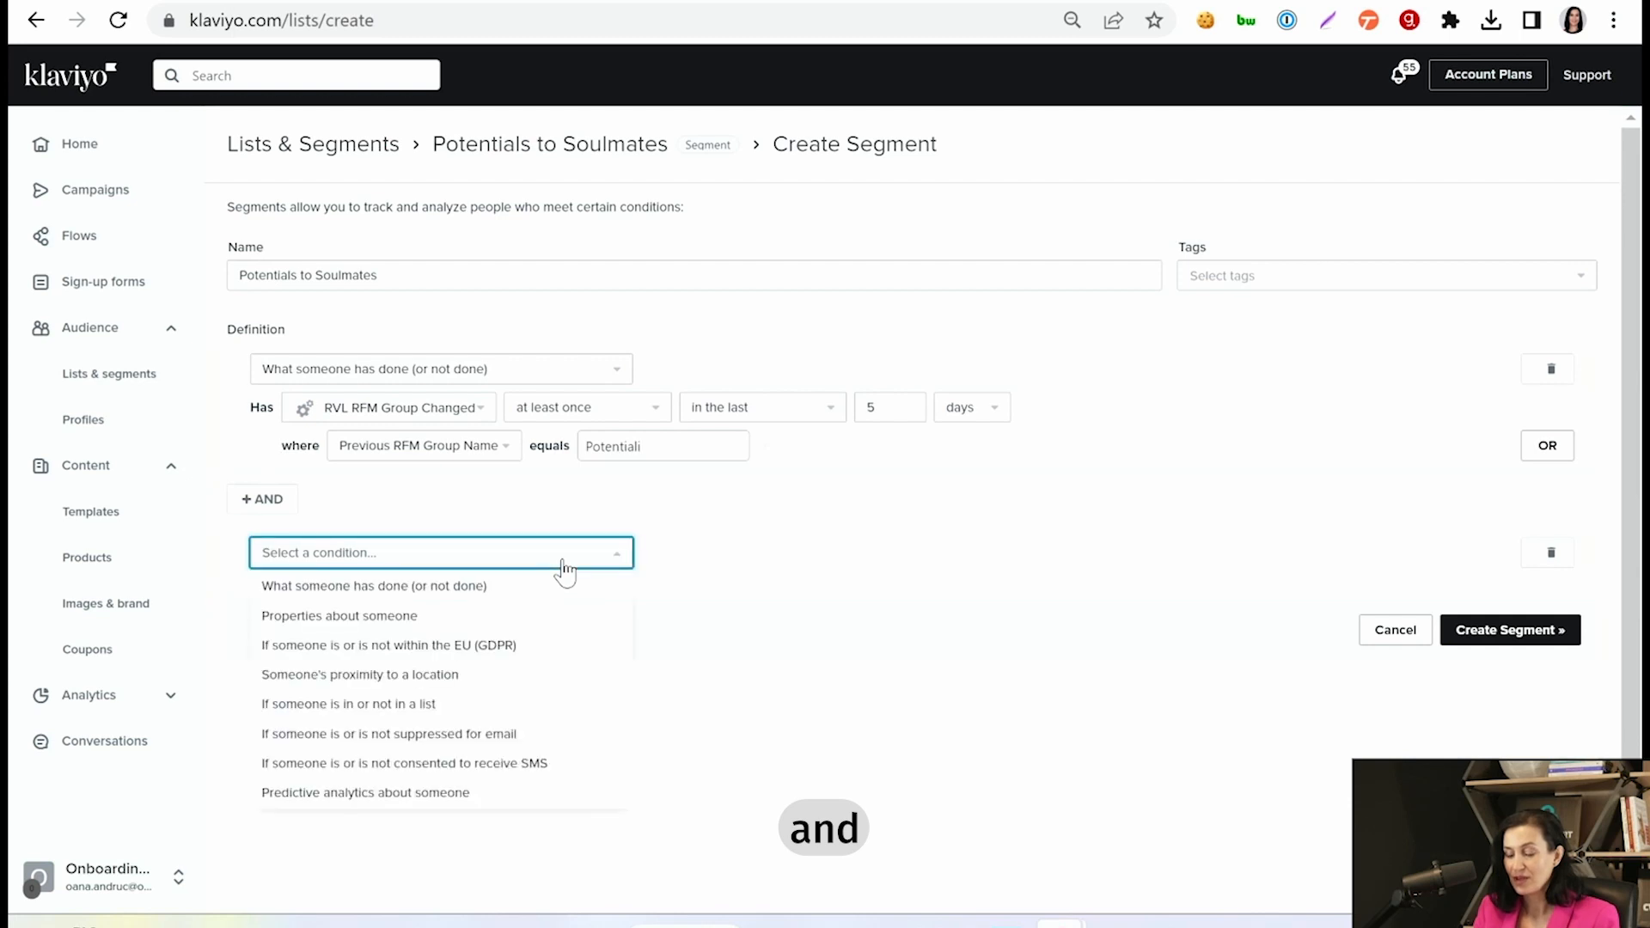
pyautogui.click(510, 593)
pyautogui.click(440, 602)
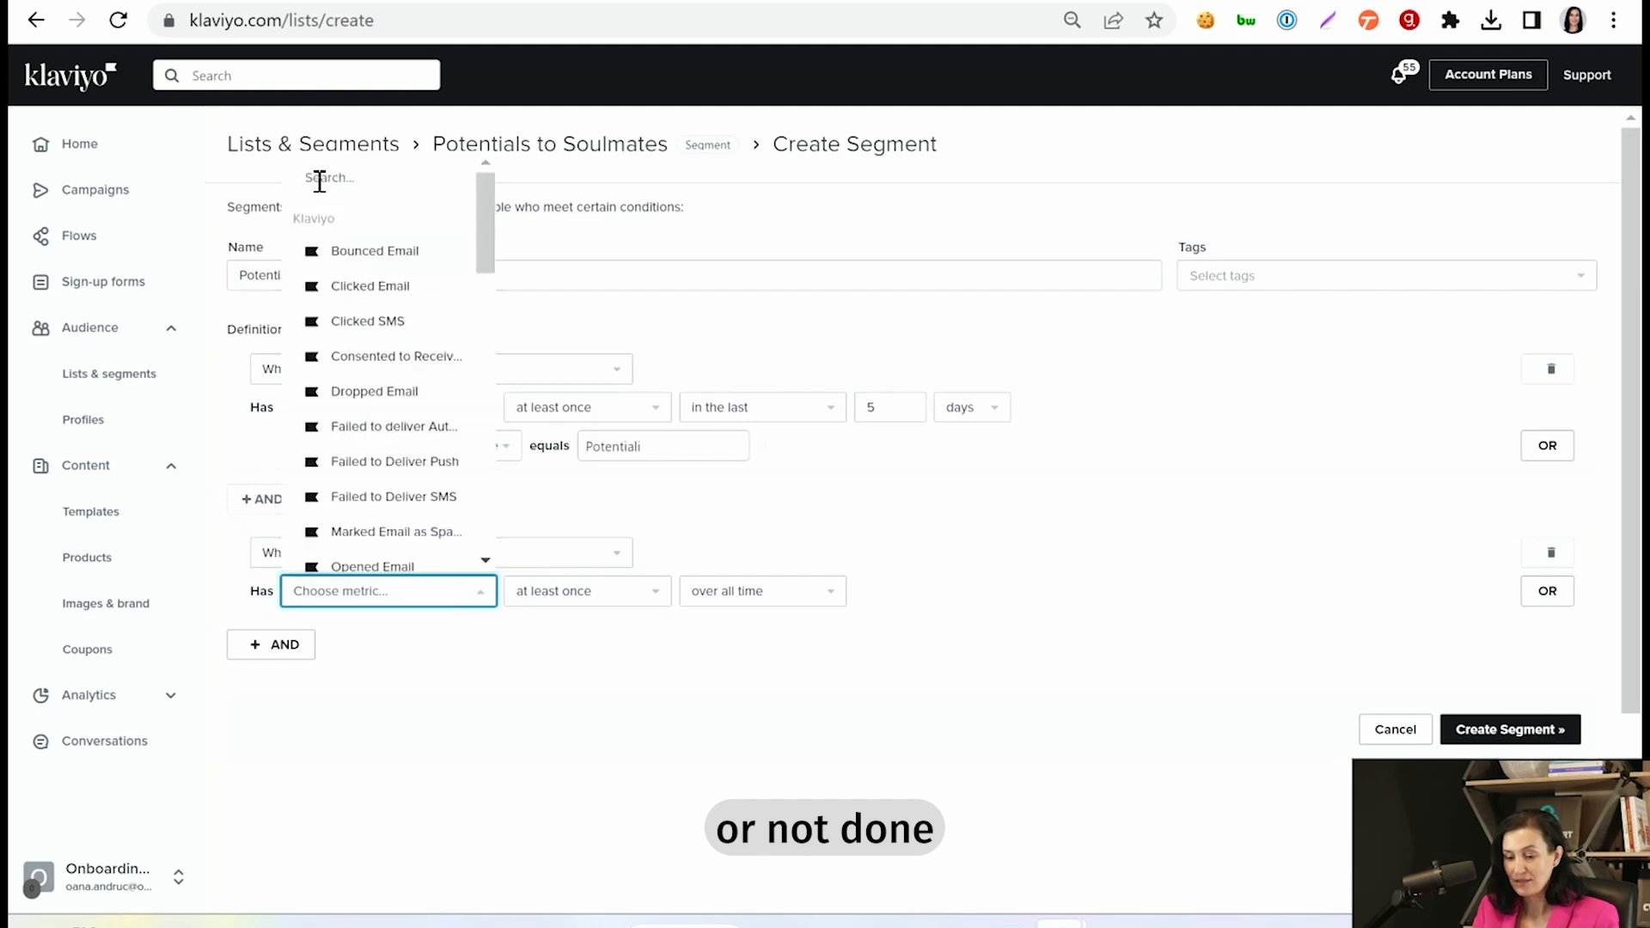
pyautogui.click(376, 183)
pyautogui.write('rv')
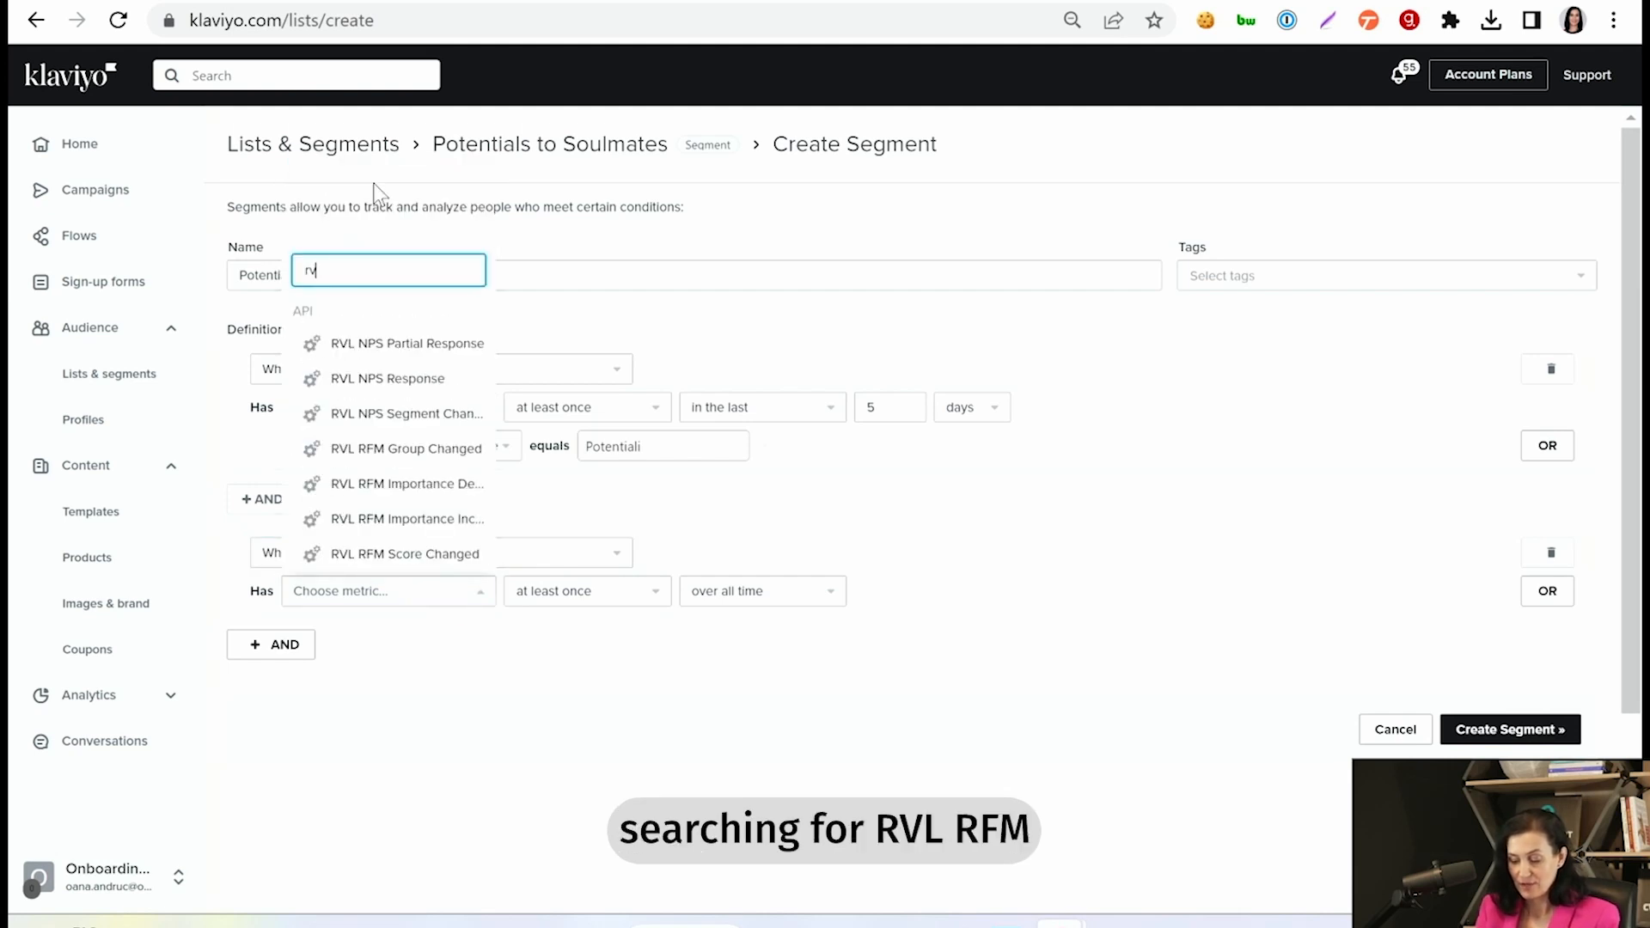
pyautogui.write('l rfm g')
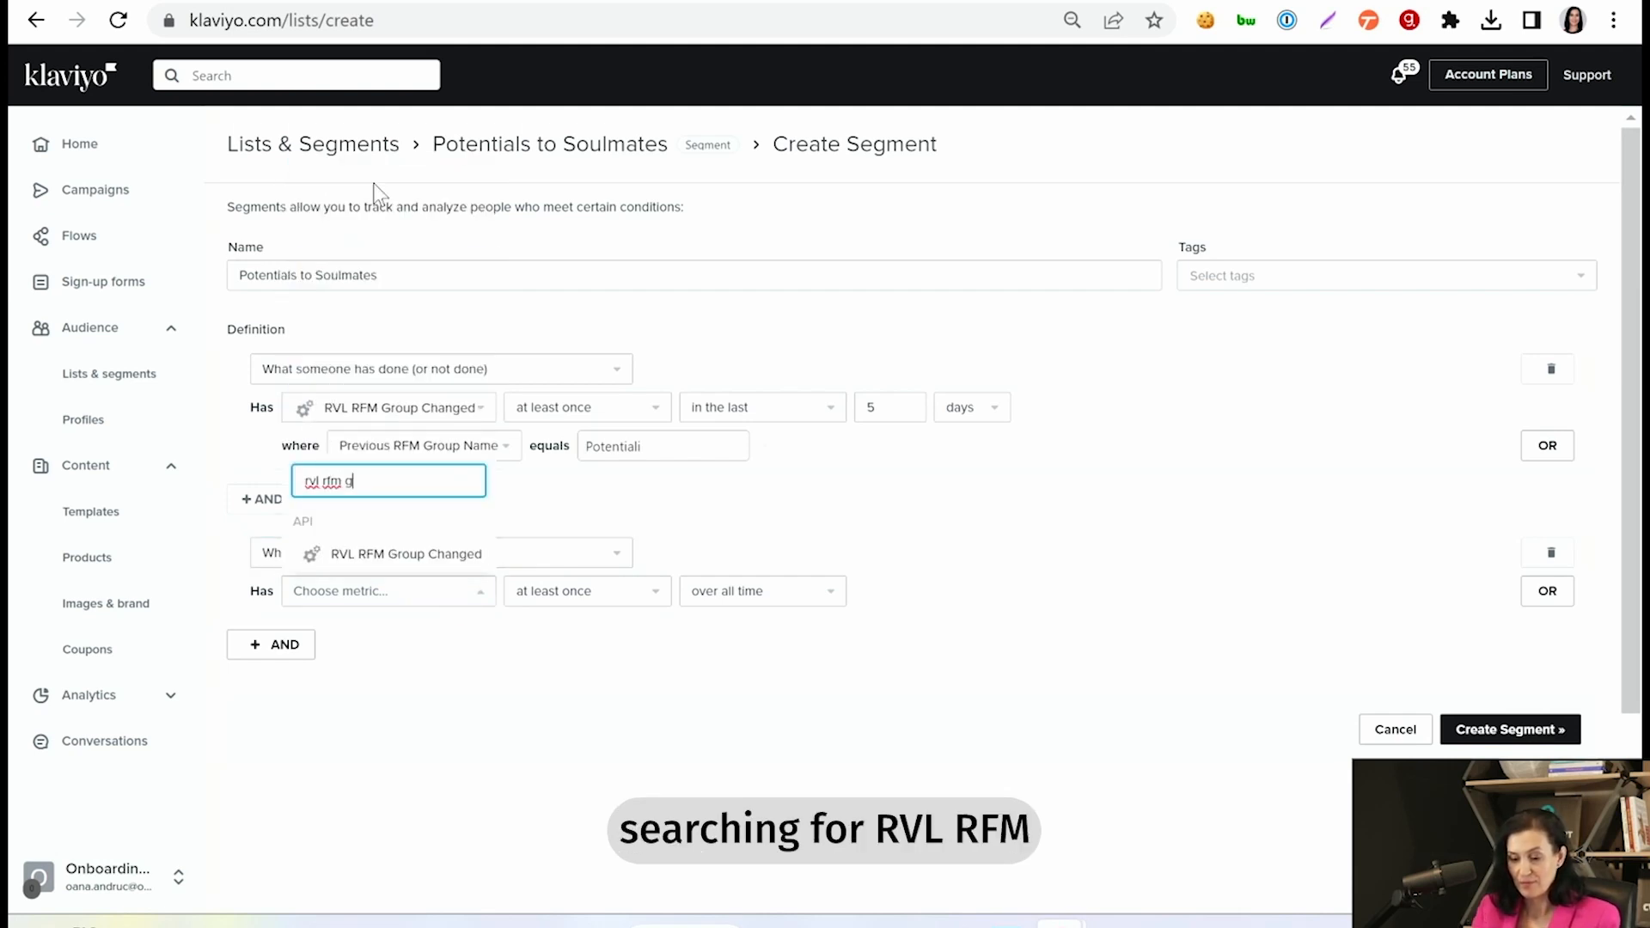
pyautogui.click(440, 557)
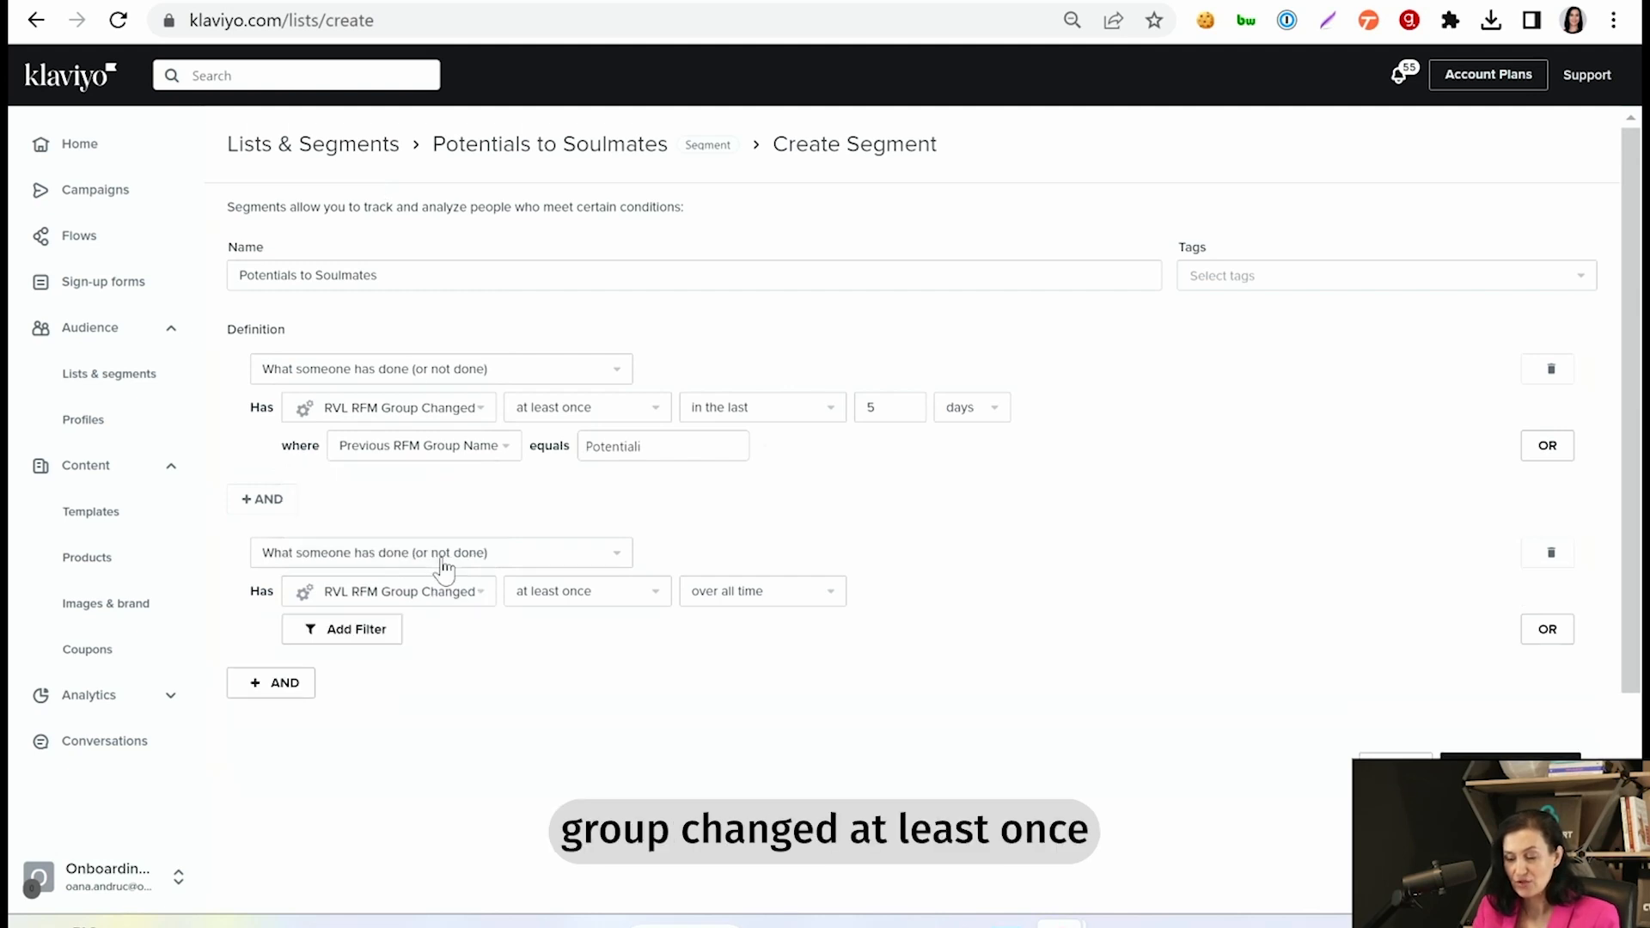
# - Limit the second RVL RFM Group Changed condition to the last 5 days
pyautogui.click(753, 598)
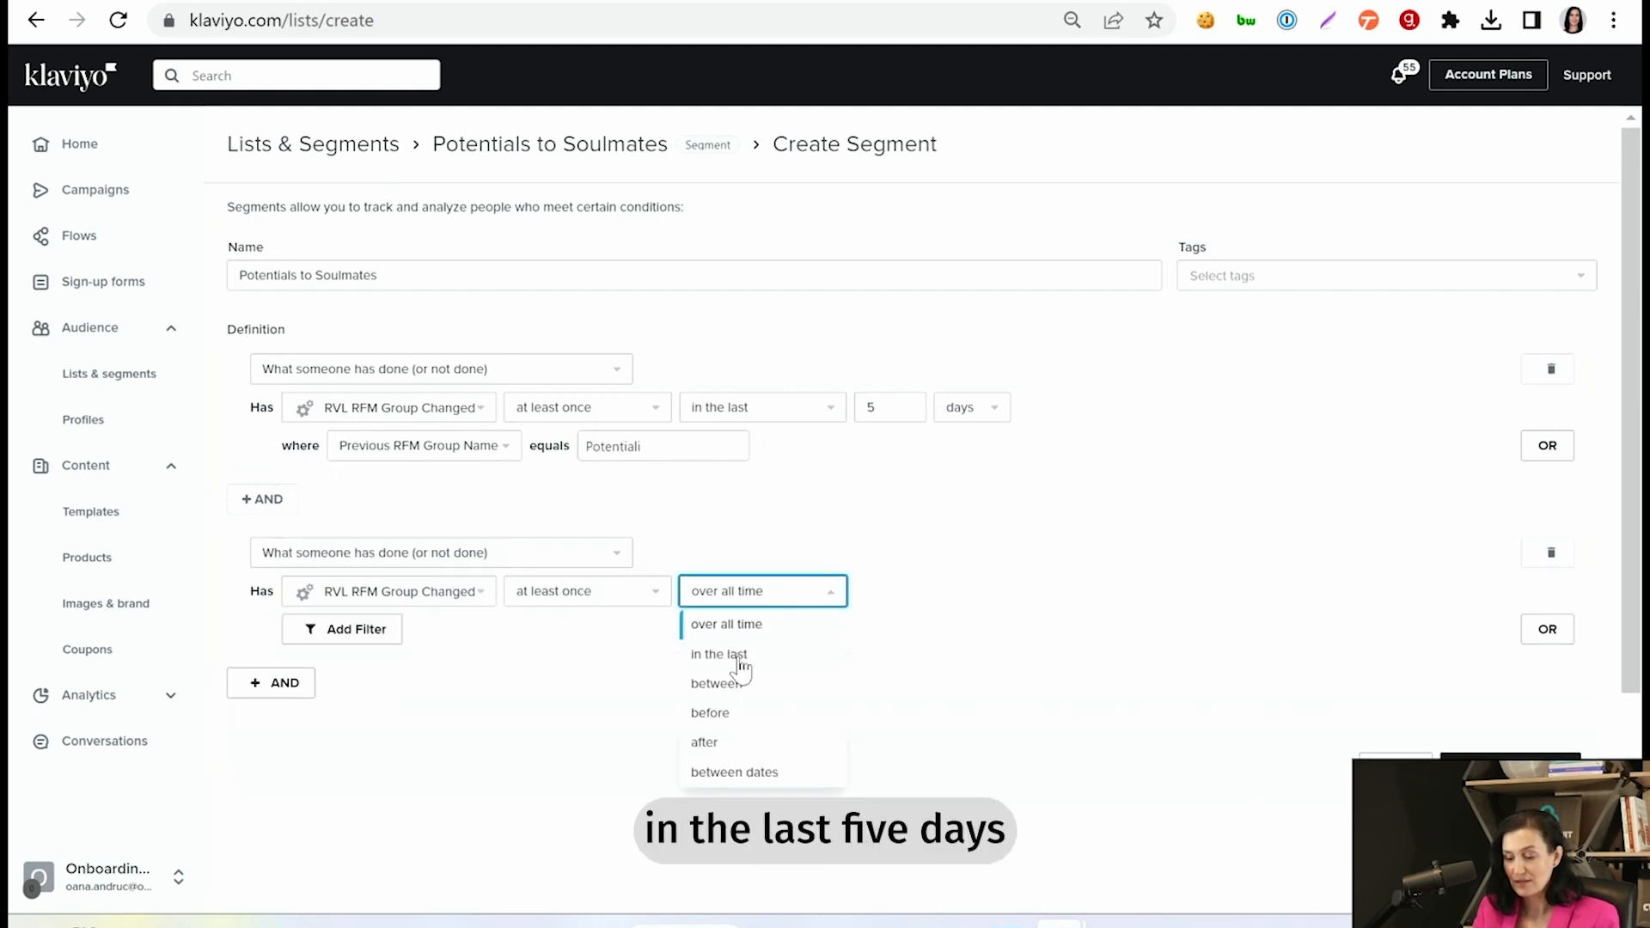
pyautogui.click(741, 655)
pyautogui.doubleClick(916, 589)
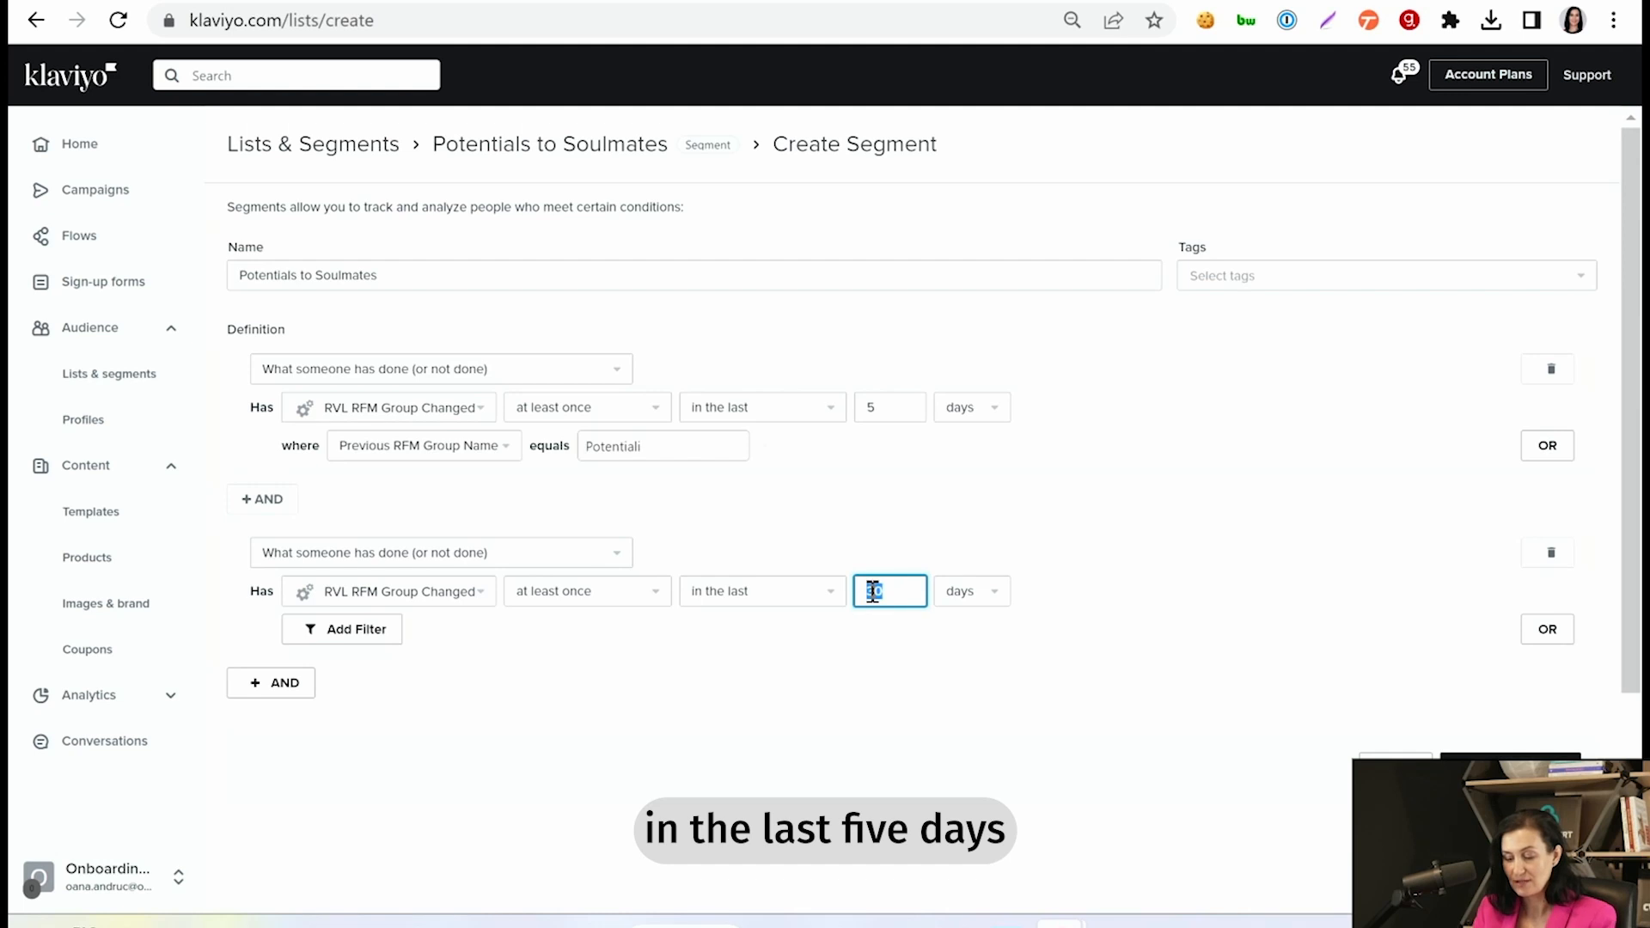
pyautogui.write('5')
# - Filter the second condition to Current RFM Group Name equals "Soulmate" and create the segment
pyautogui.click(381, 635)
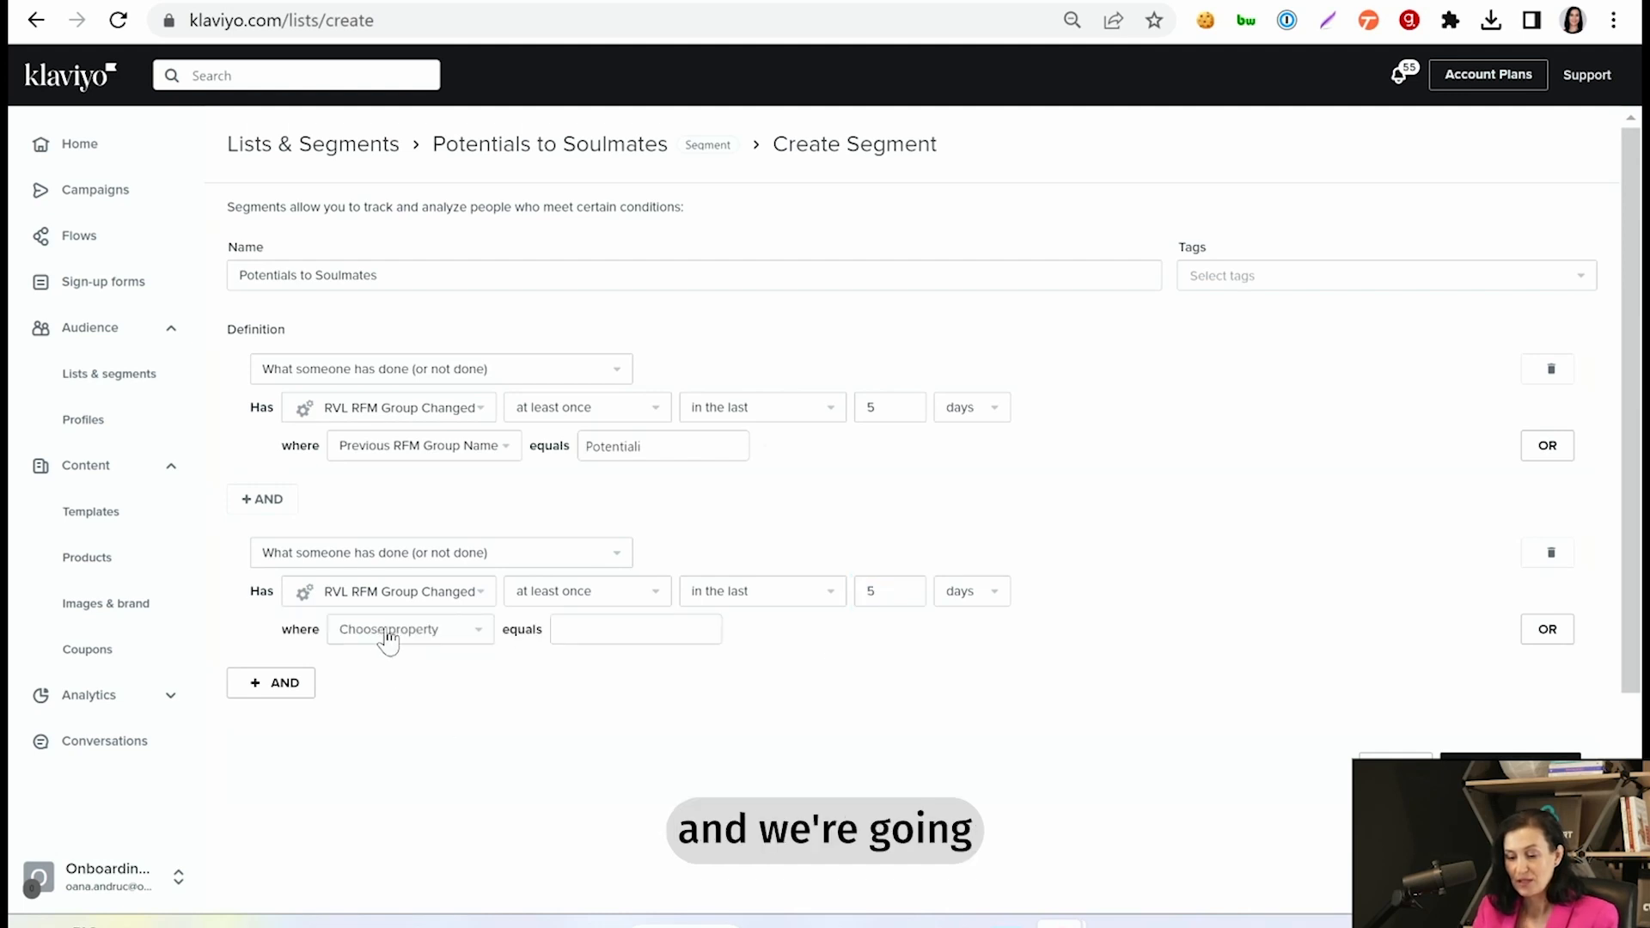
pyautogui.click(430, 636)
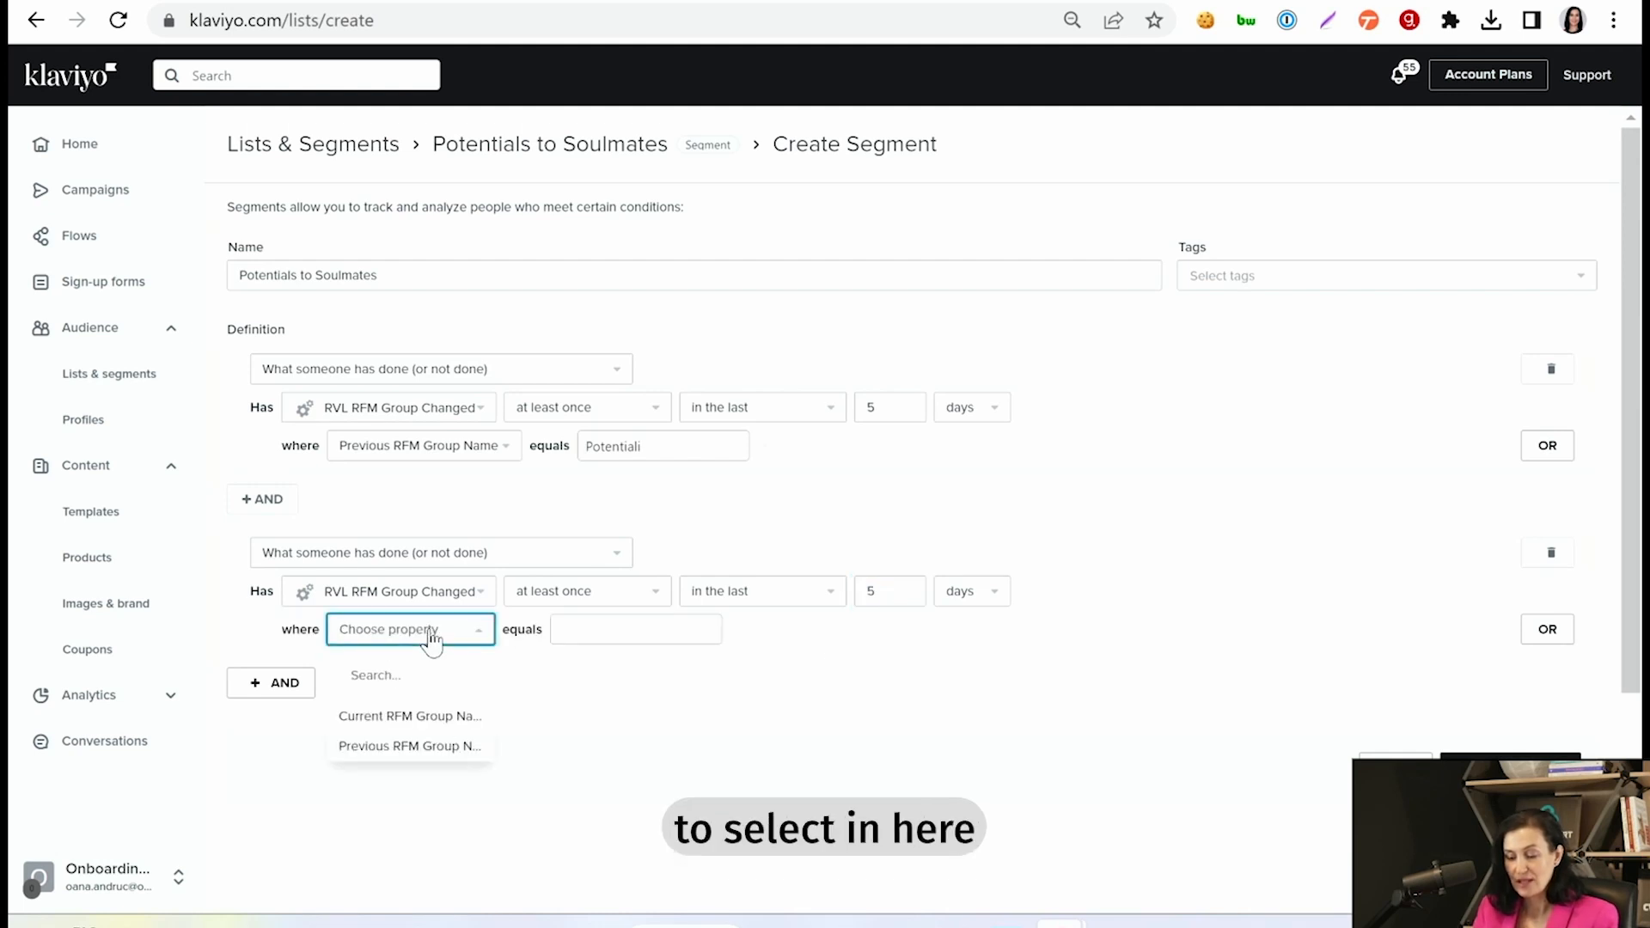
pyautogui.click(436, 717)
pyautogui.click(650, 633)
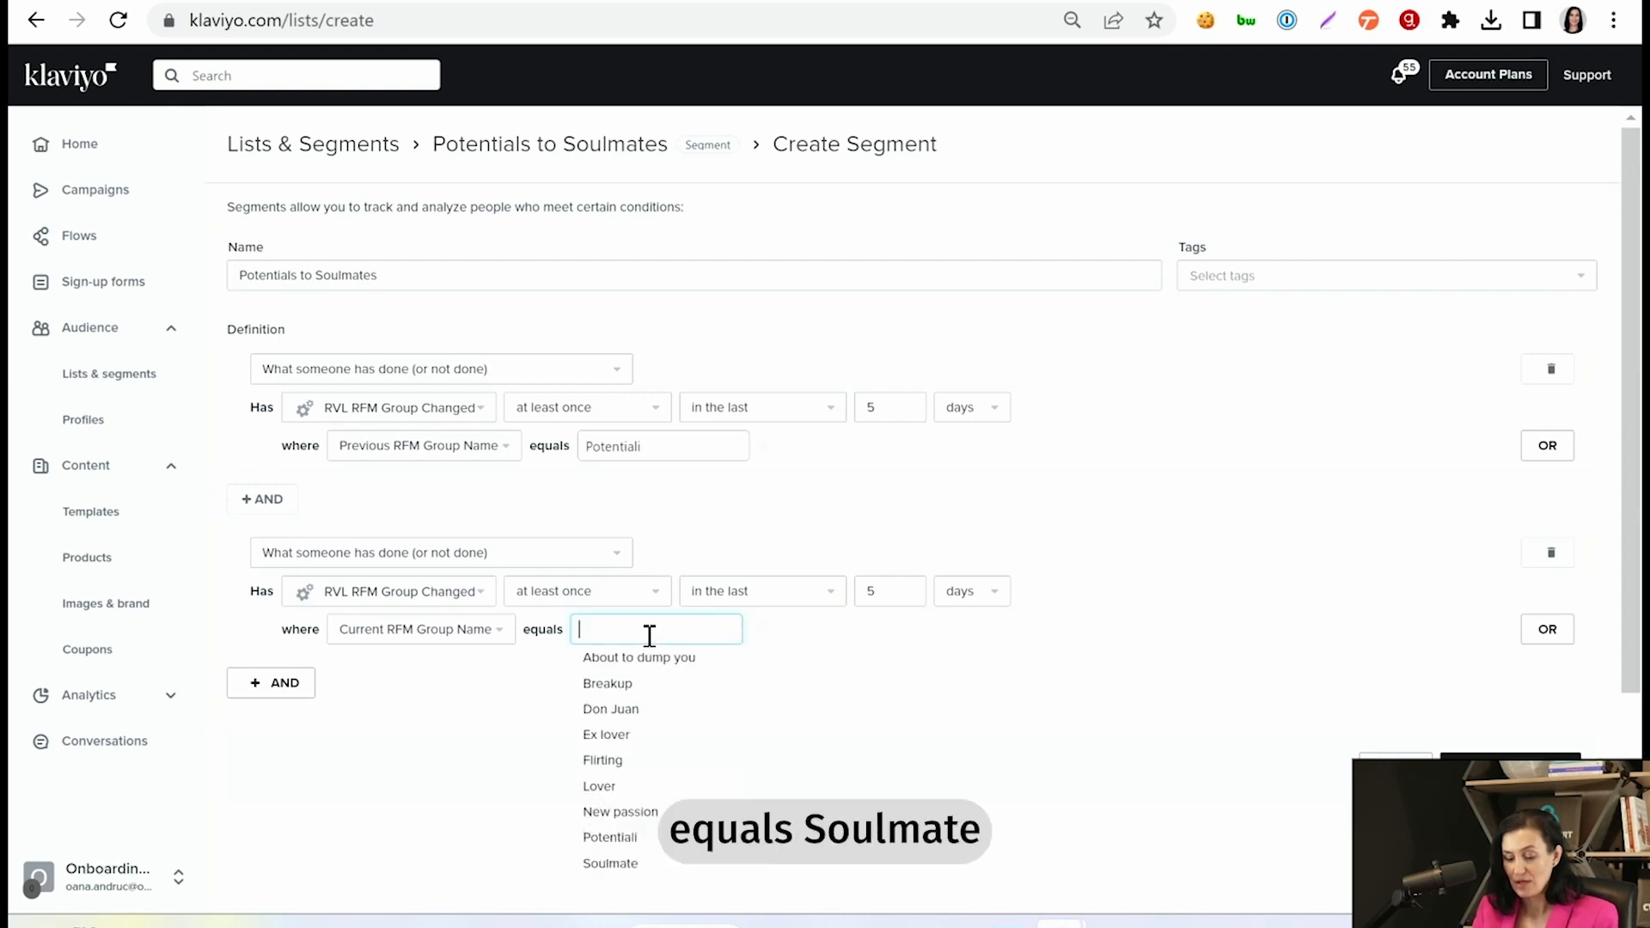
pyautogui.write('Sou')
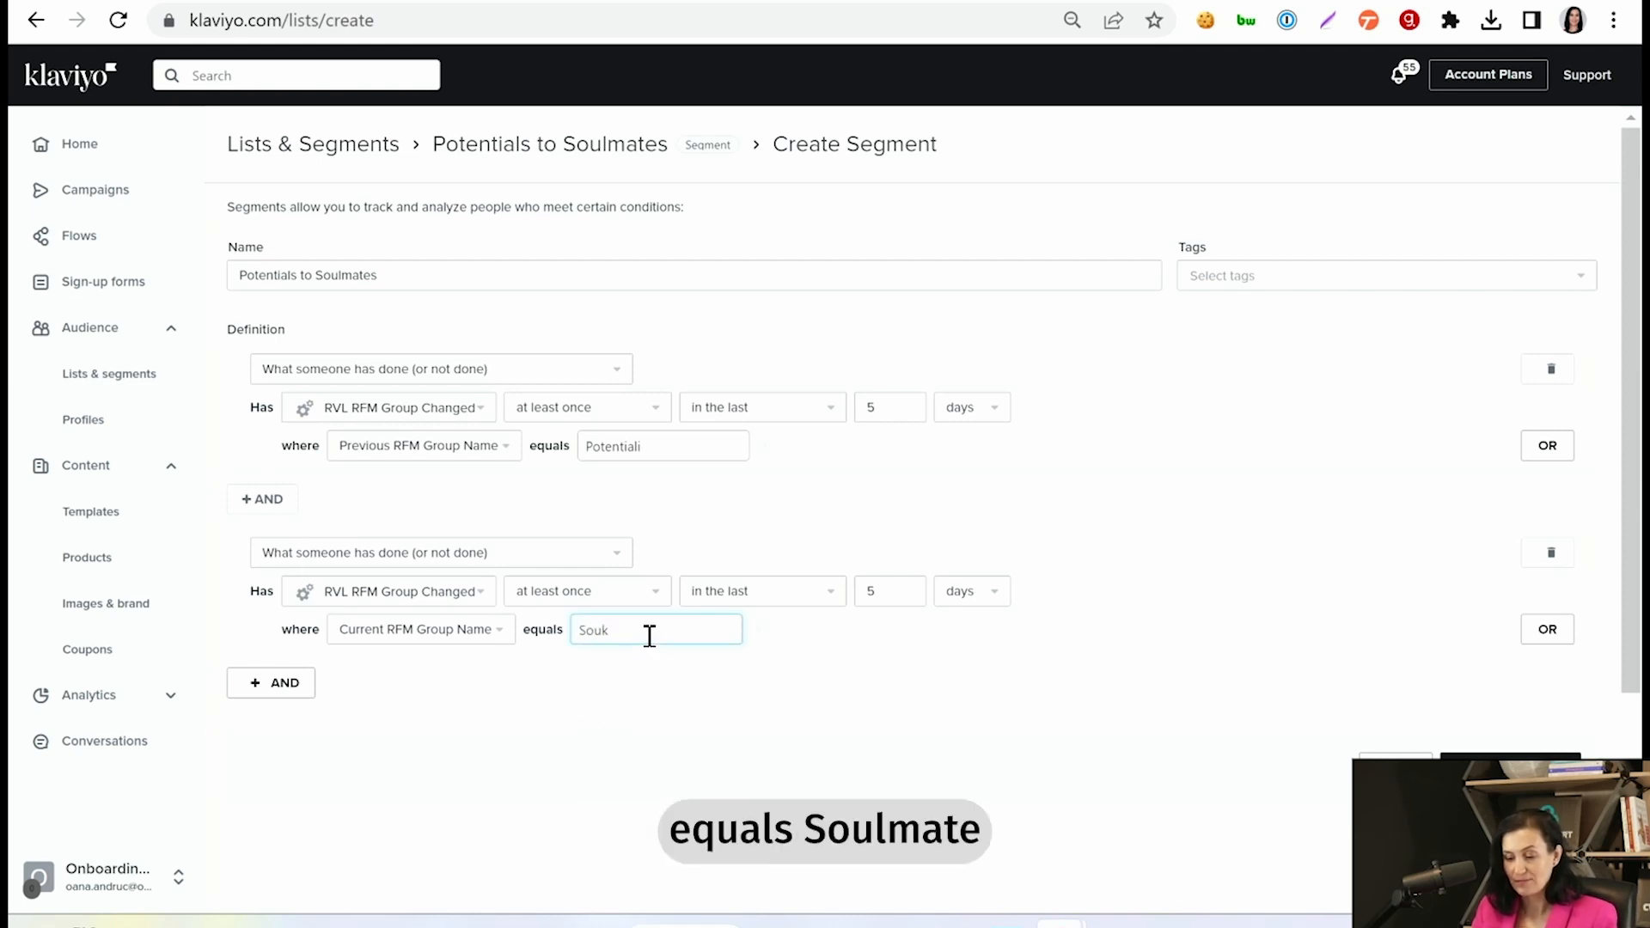
pyautogui.write('l')
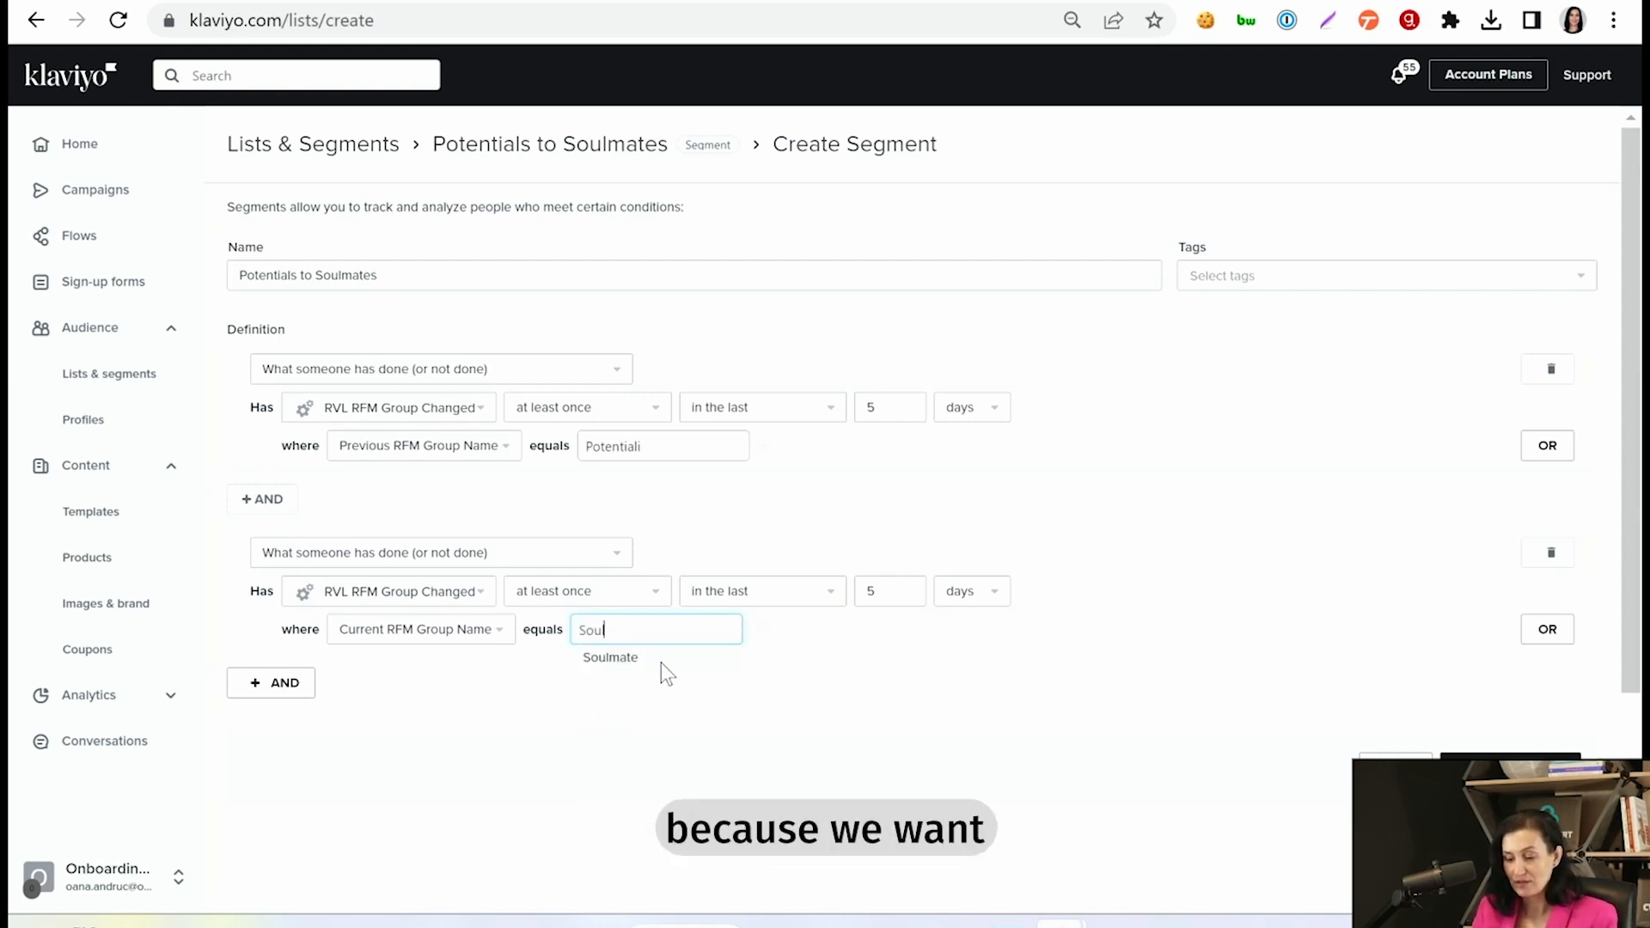
pyautogui.click(664, 658)
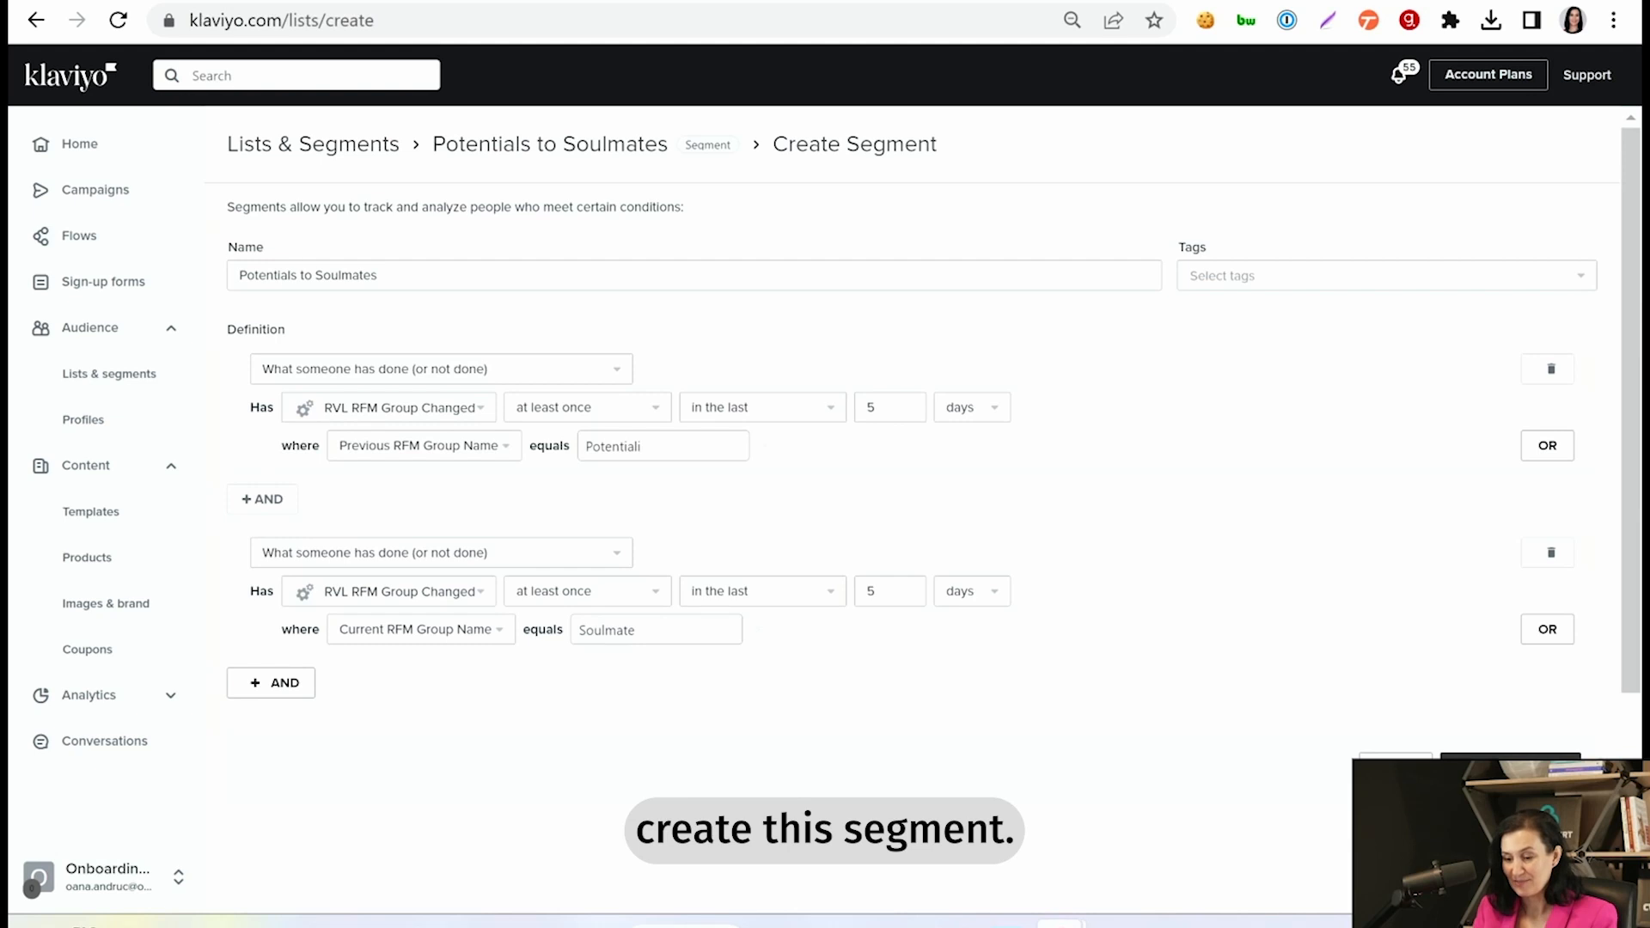
pyautogui.click(1510, 769)
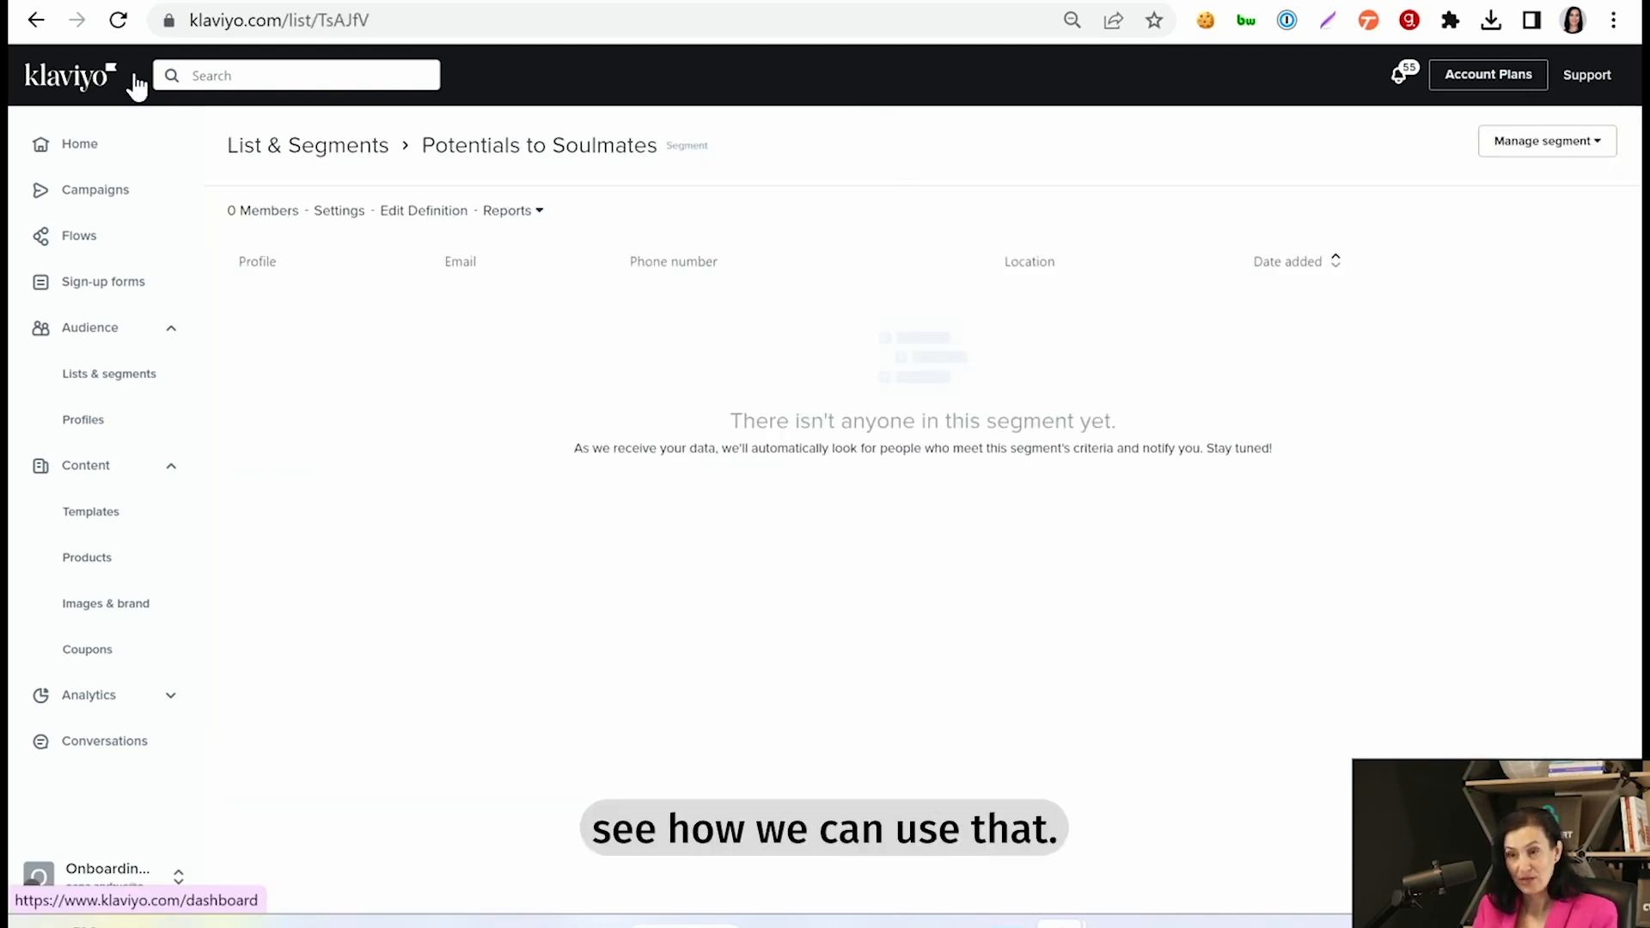
# - Create a new flow from scratch named "Potentials entering Soulmates"
pyautogui.click(84, 243)
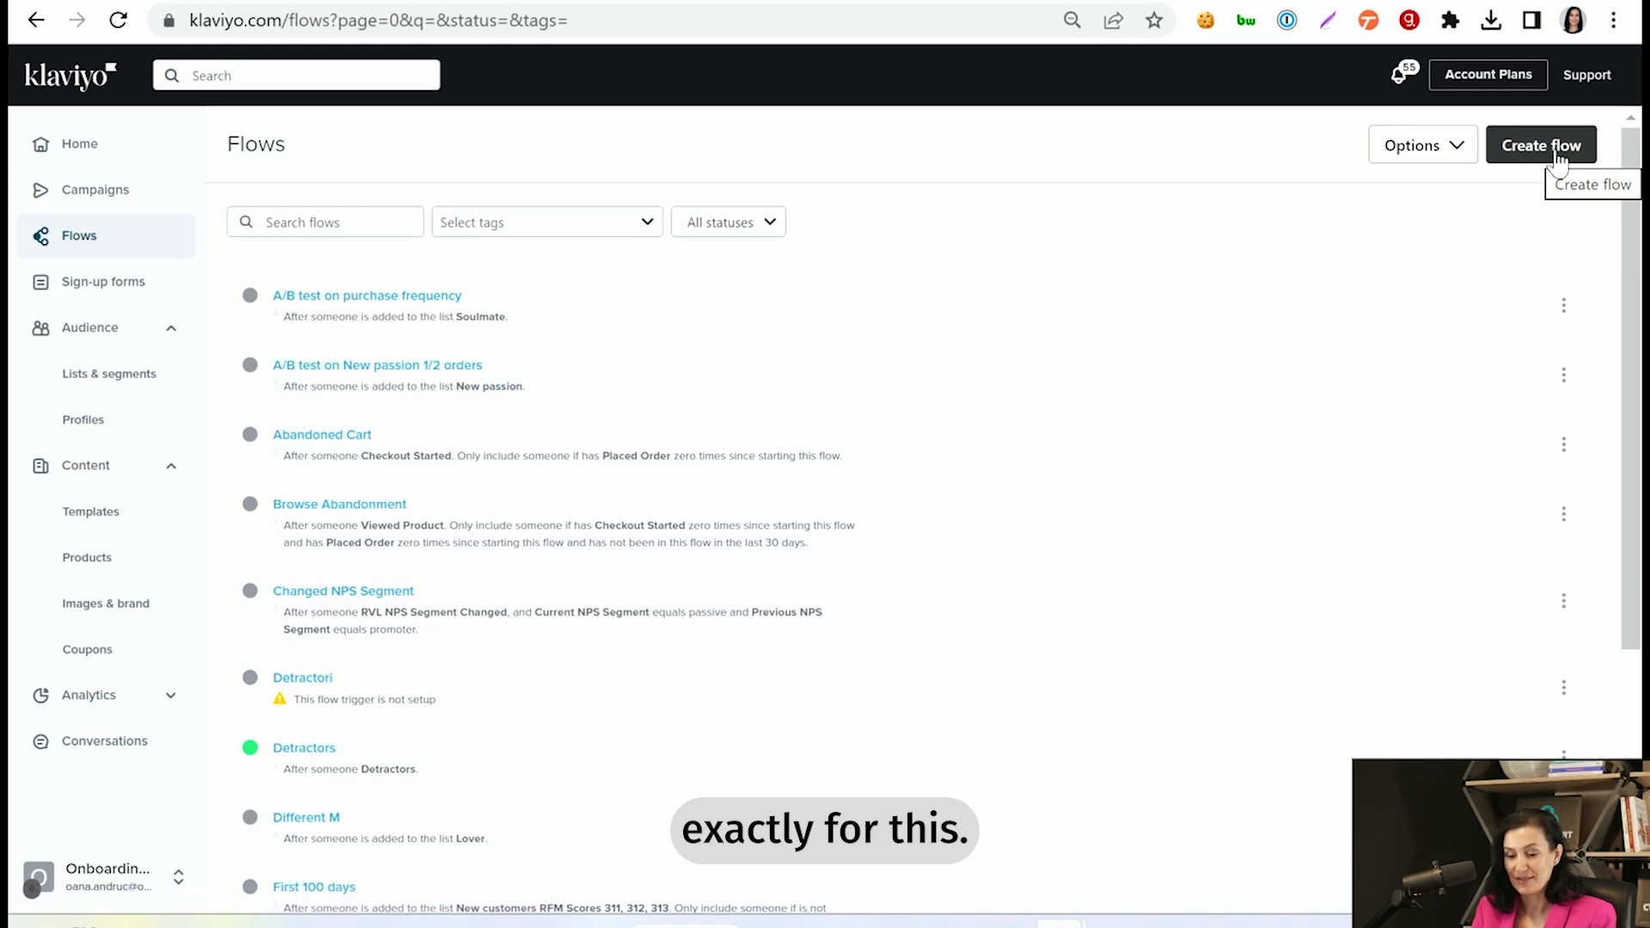
pyautogui.click(1540, 147)
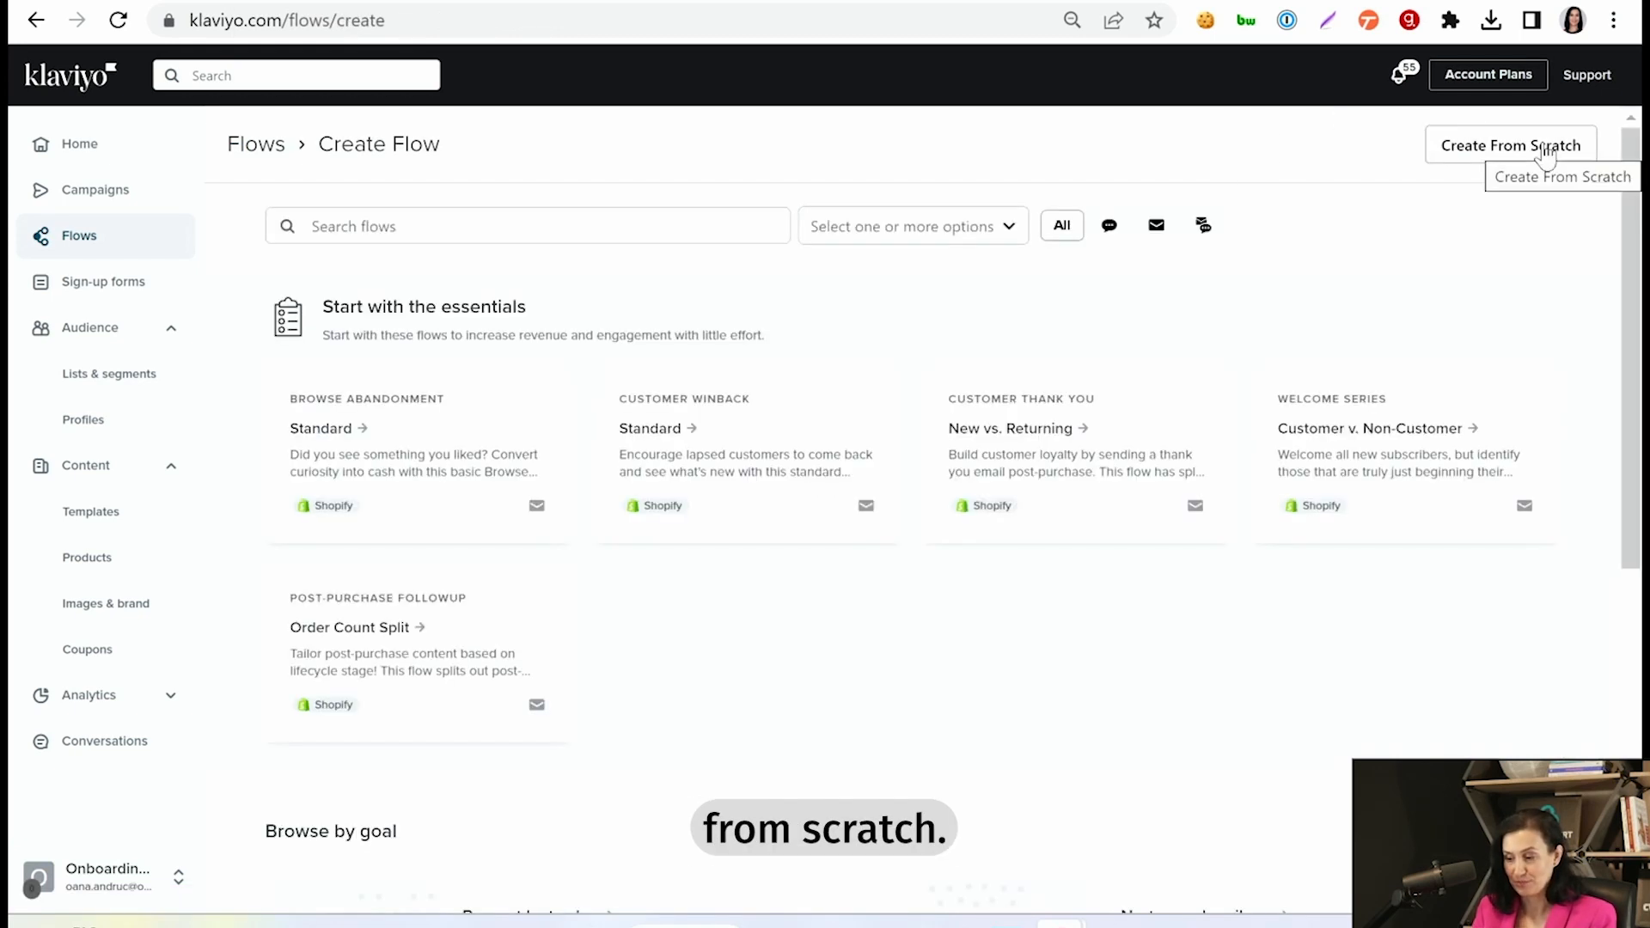
pyautogui.click(1545, 148)
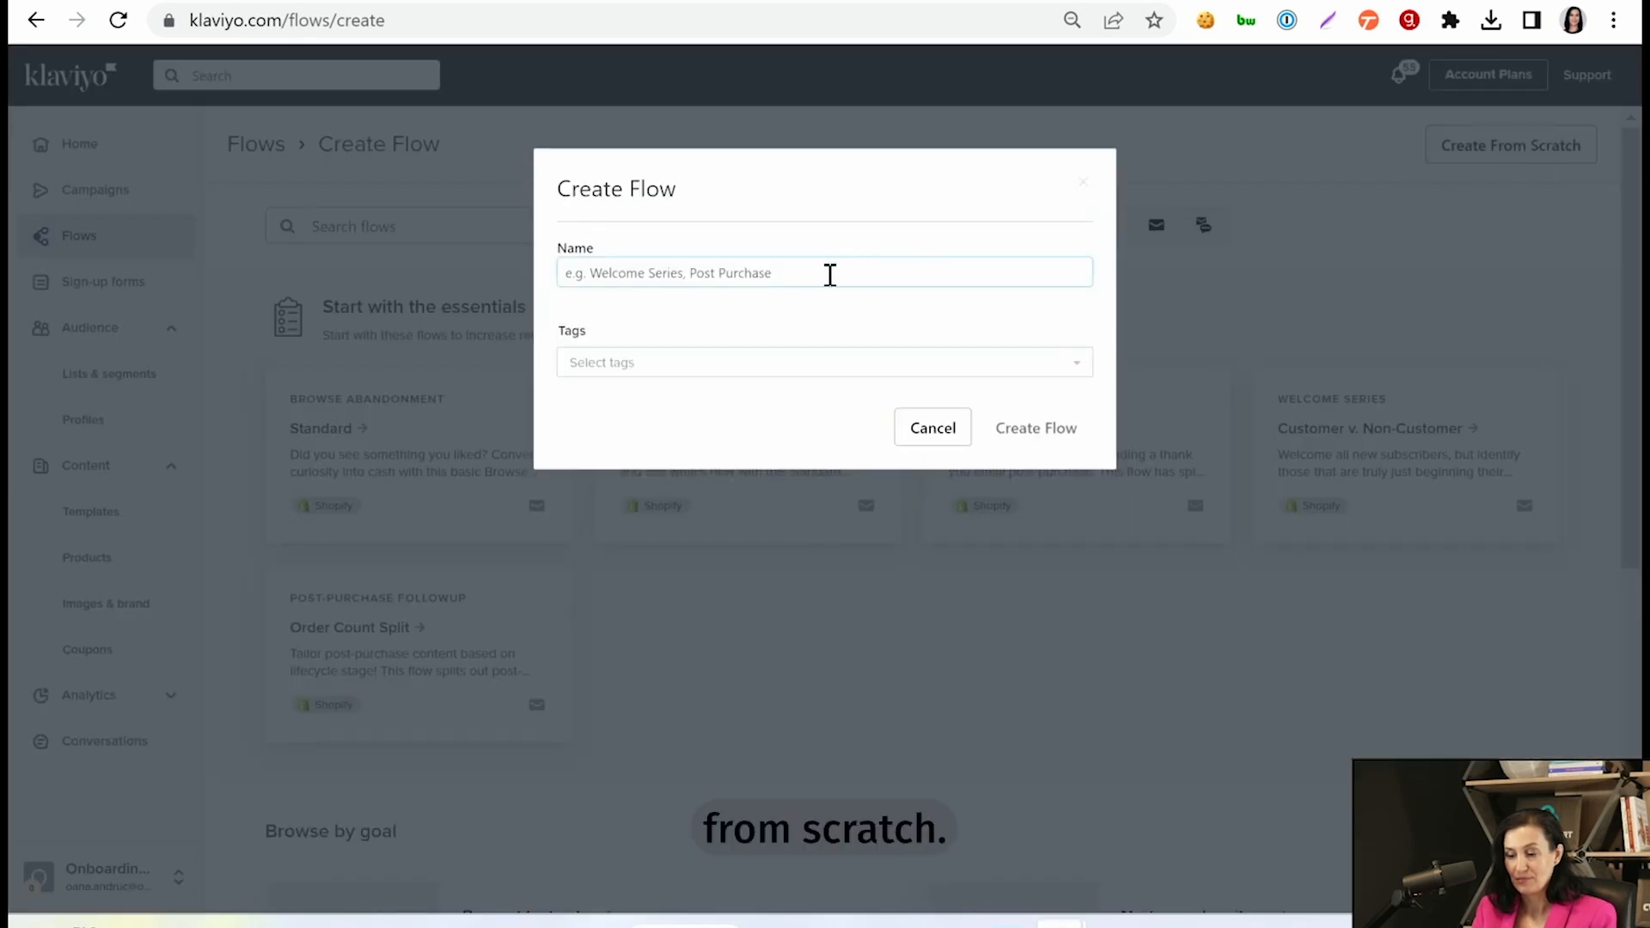
pyautogui.click(828, 273)
pyautogui.write('Po')
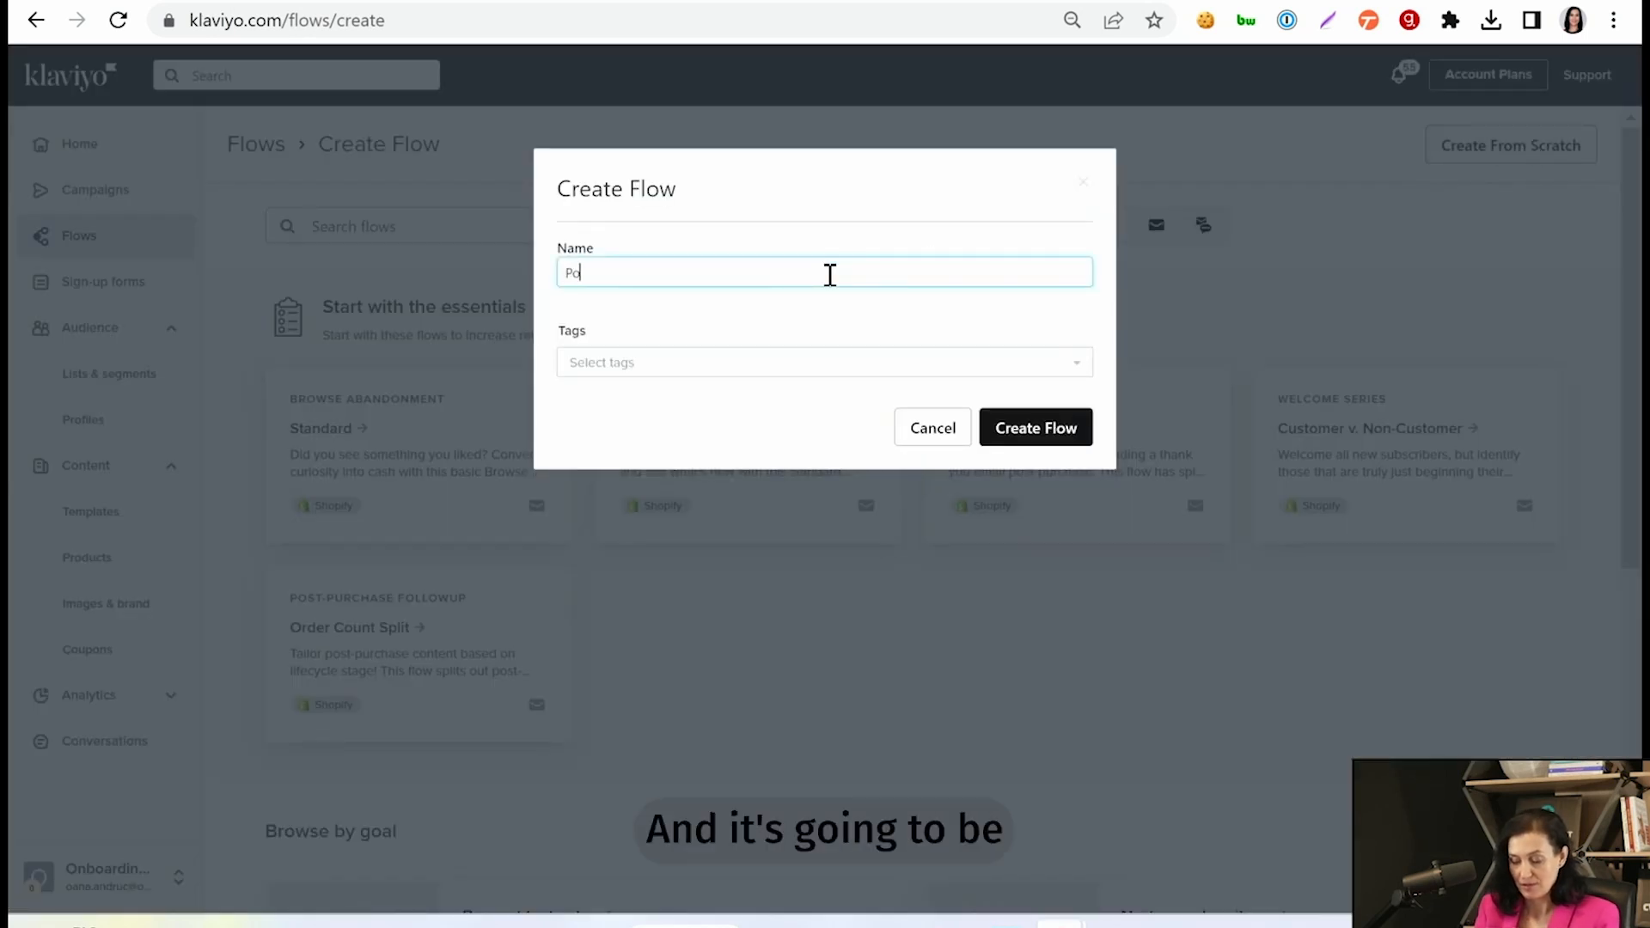
pyautogui.write('tentials ')
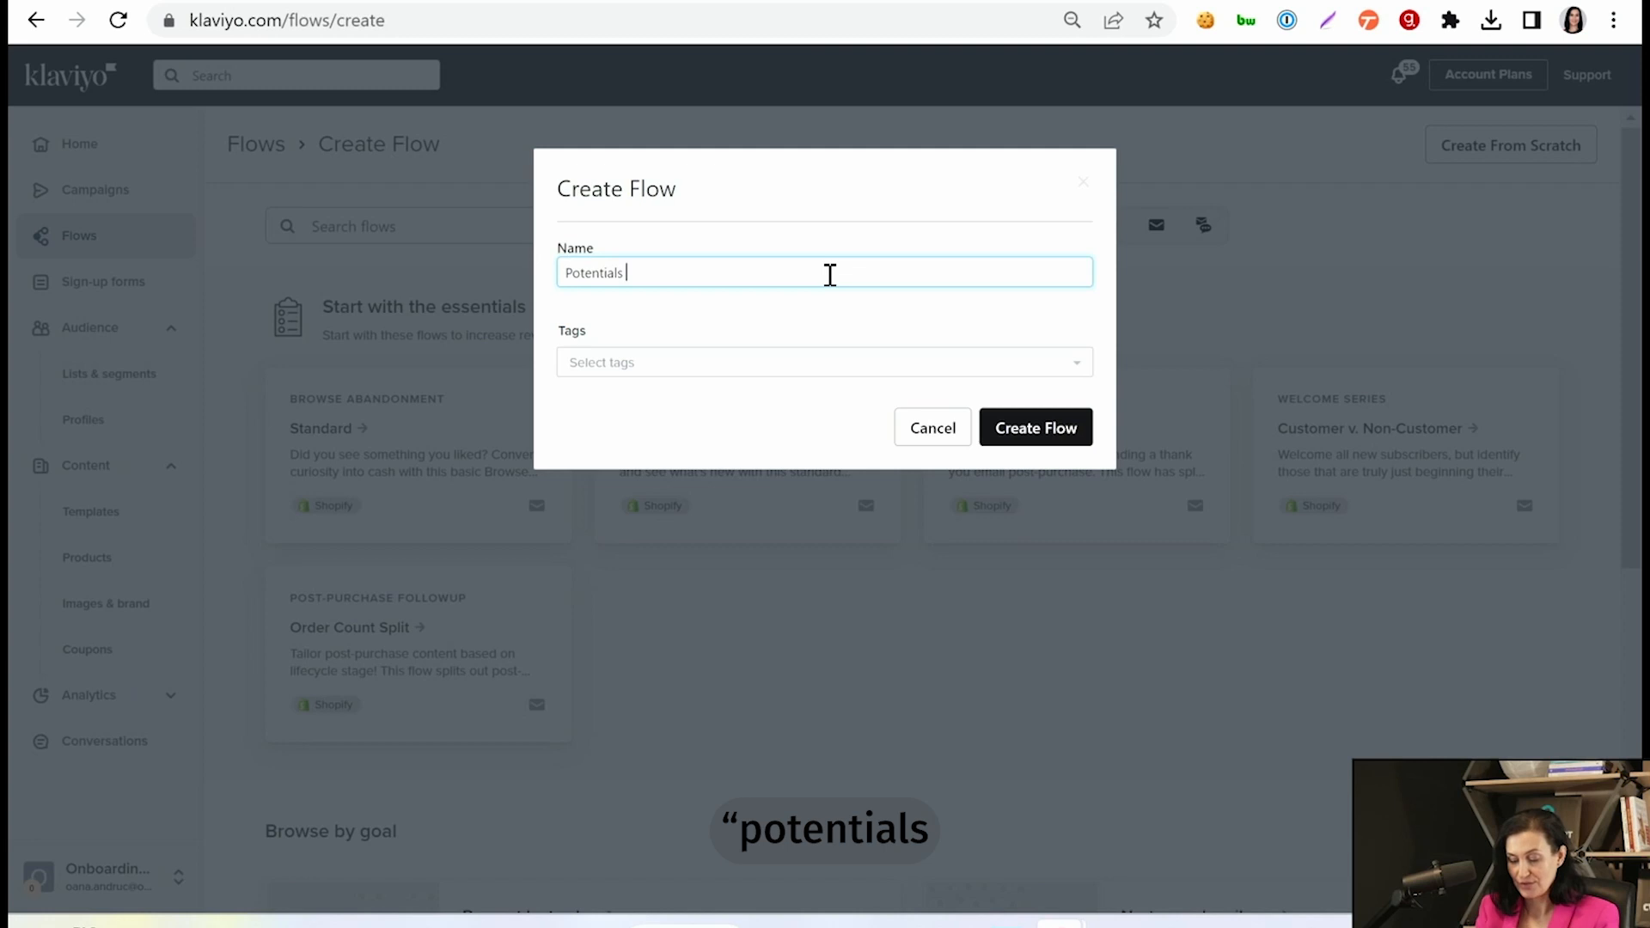
pyautogui.write('entering So')
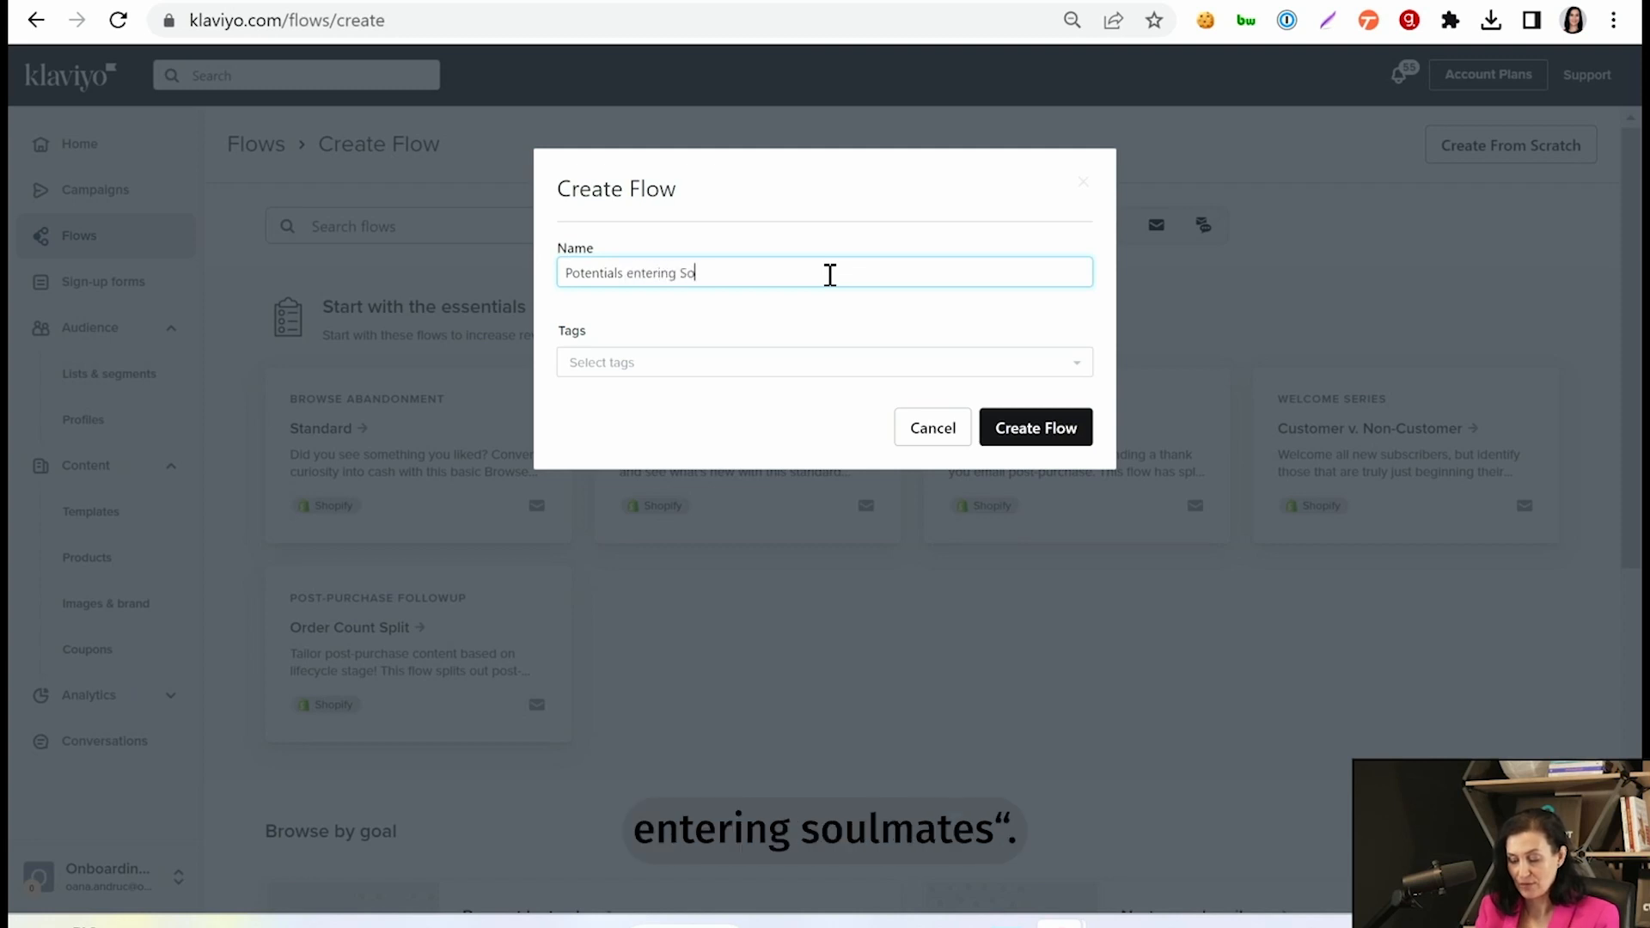
pyautogui.write('ulmates')
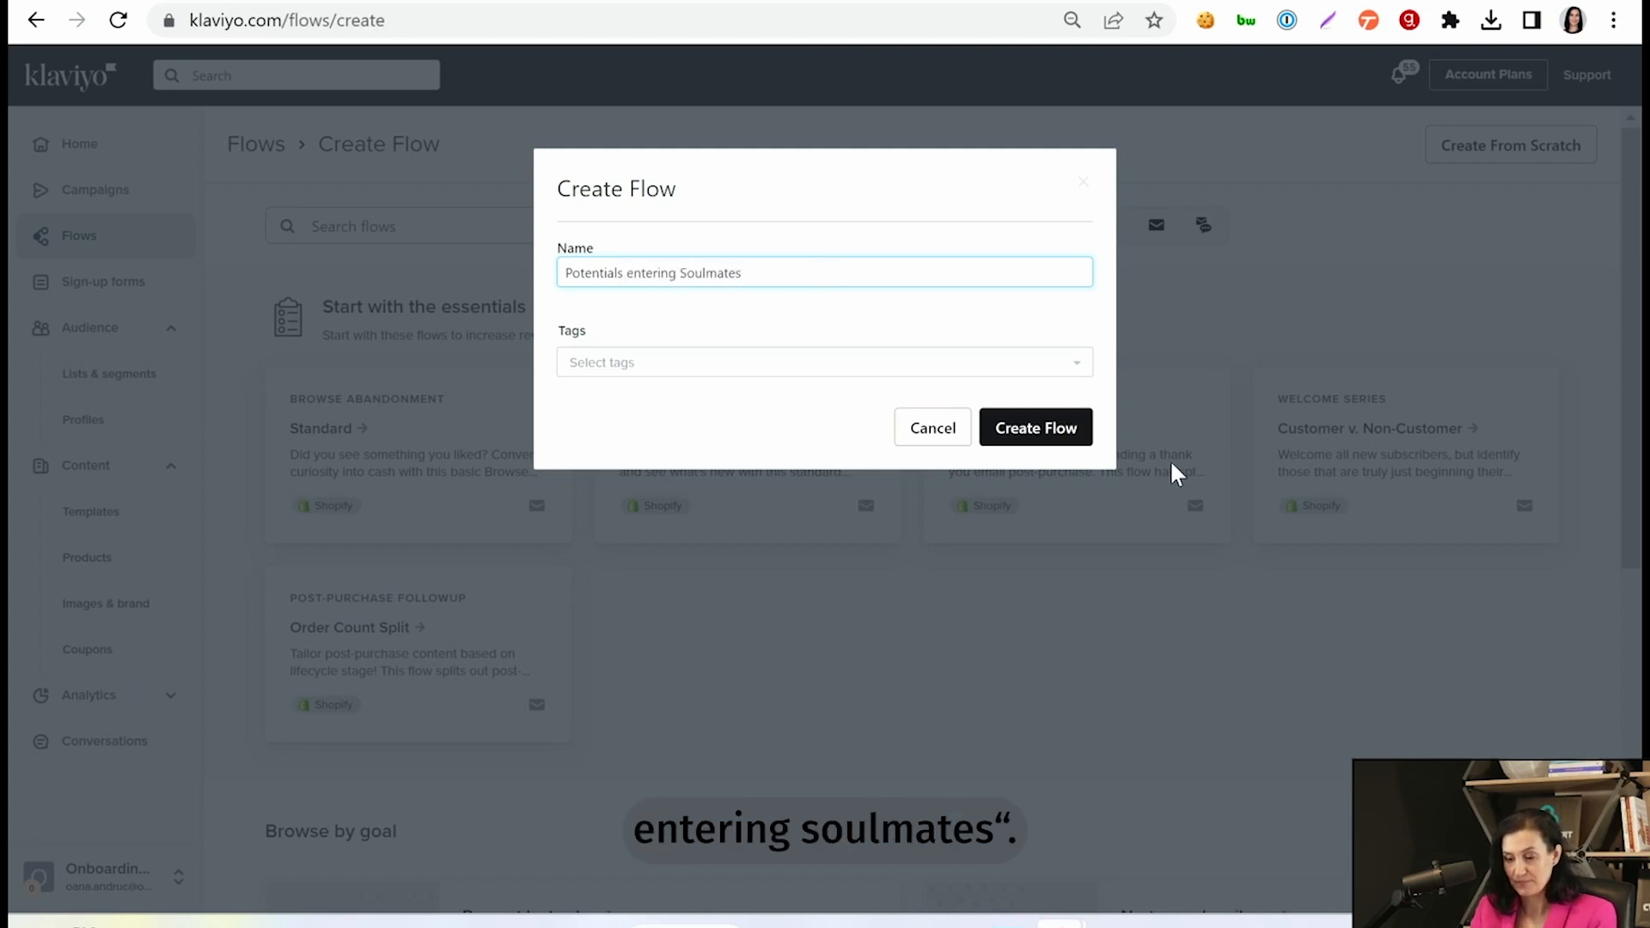
pyautogui.click(1053, 430)
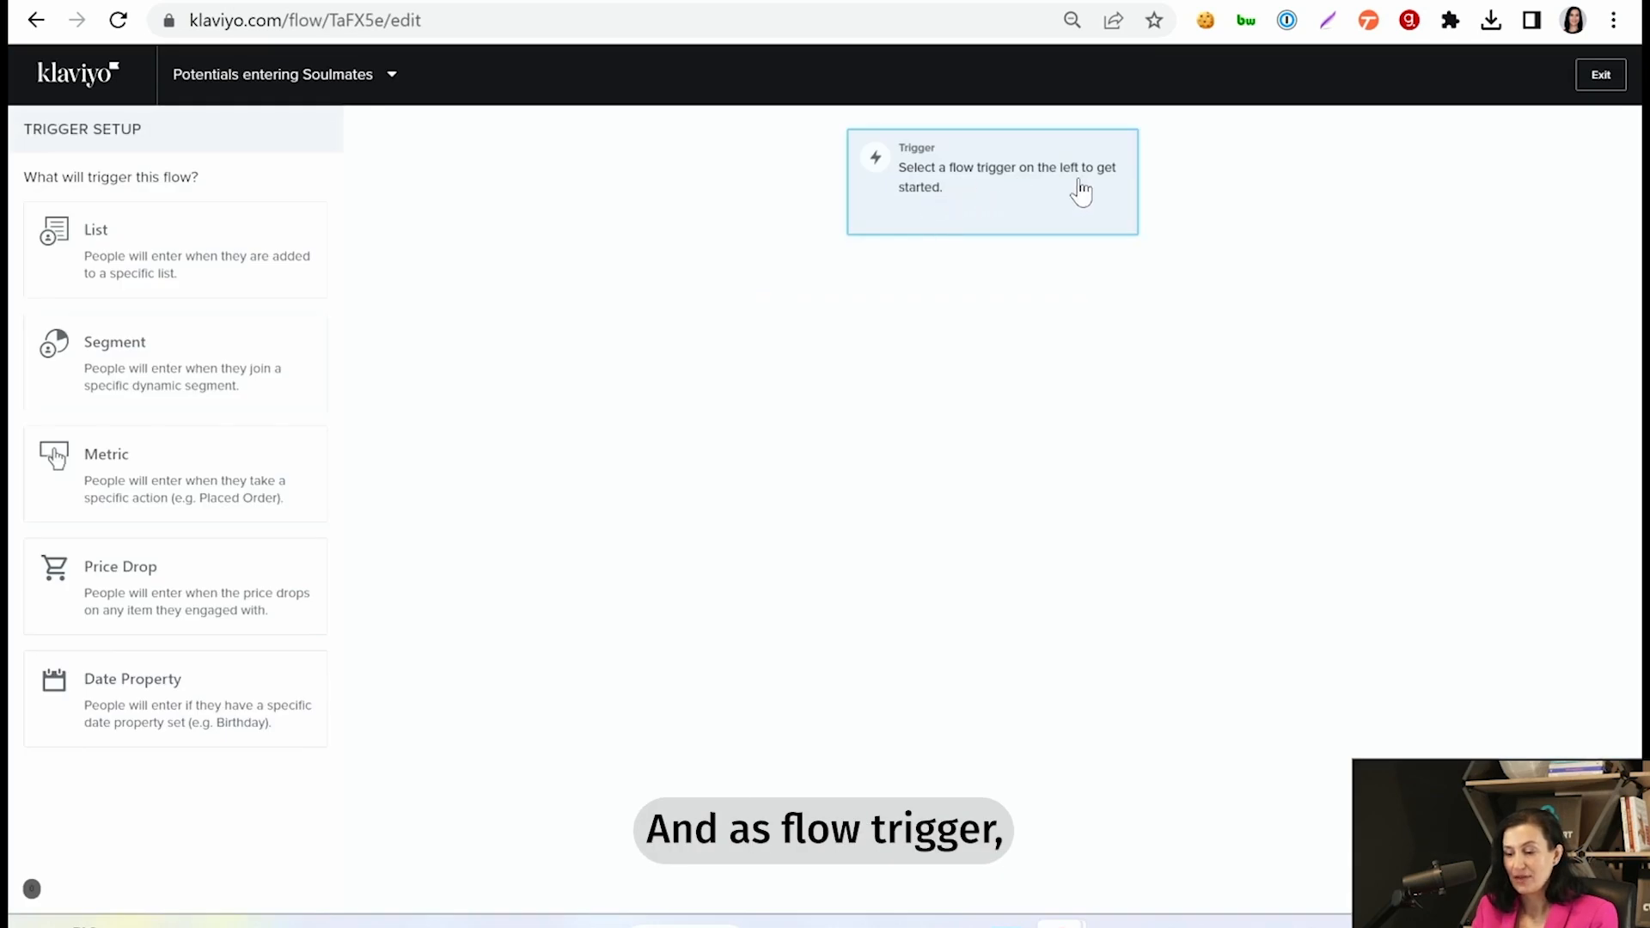
# - Set the flow's trigger to joining the segment "Potentials to Soulmates" and confirm the trigger setup
pyautogui.click(175, 361)
pyautogui.click(186, 341)
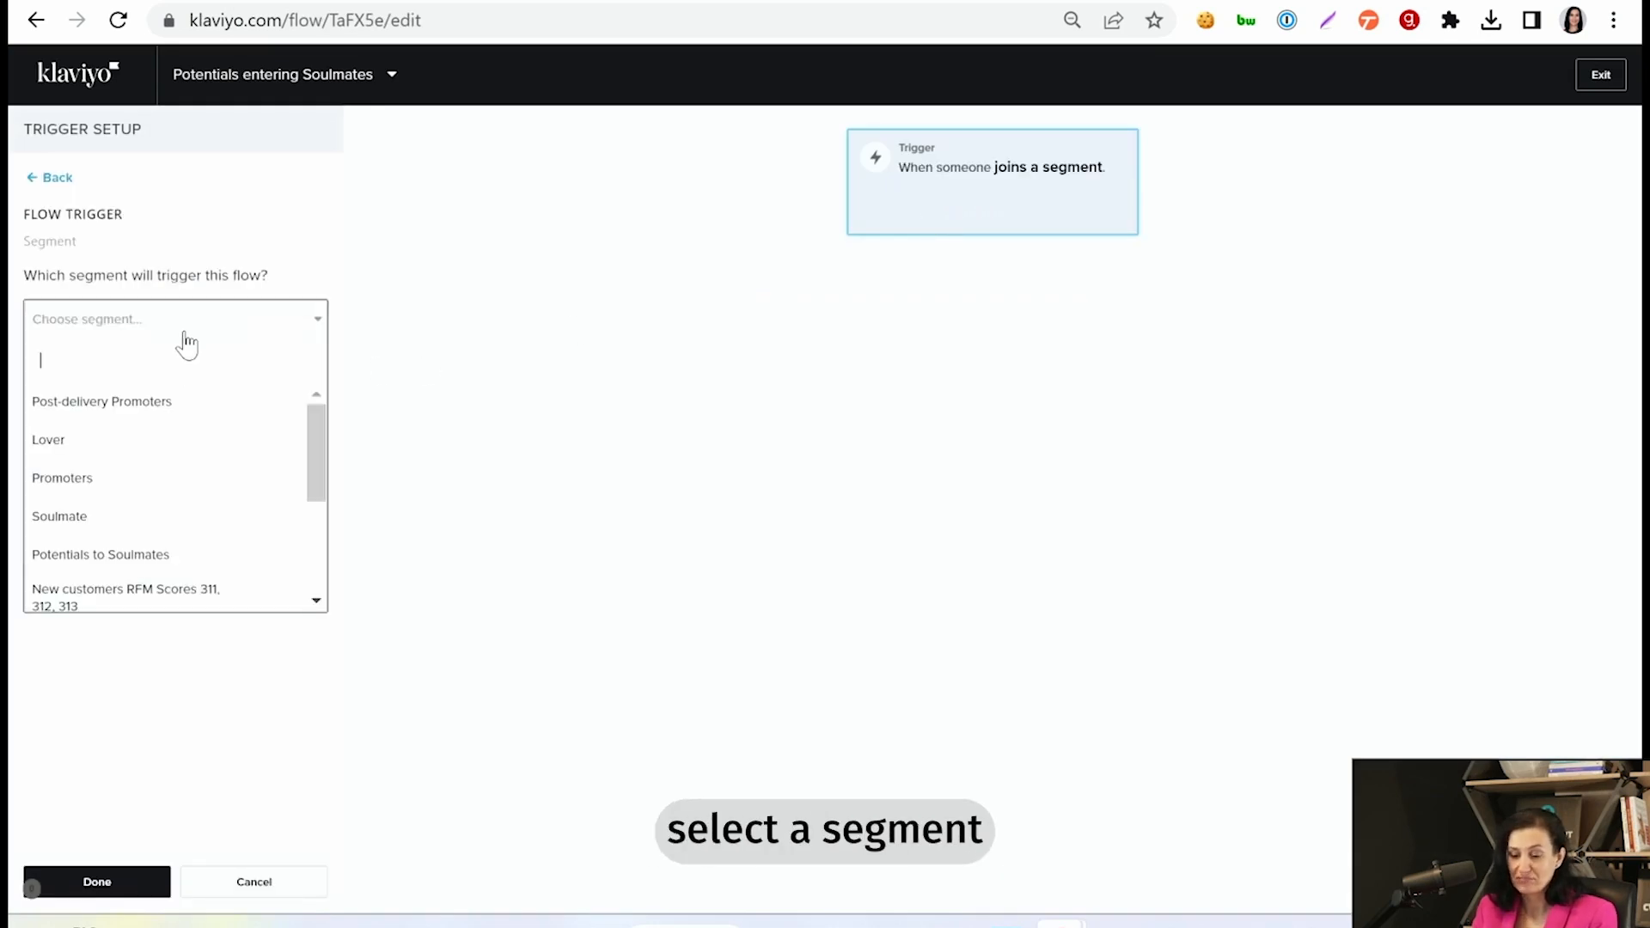
pyautogui.click(102, 558)
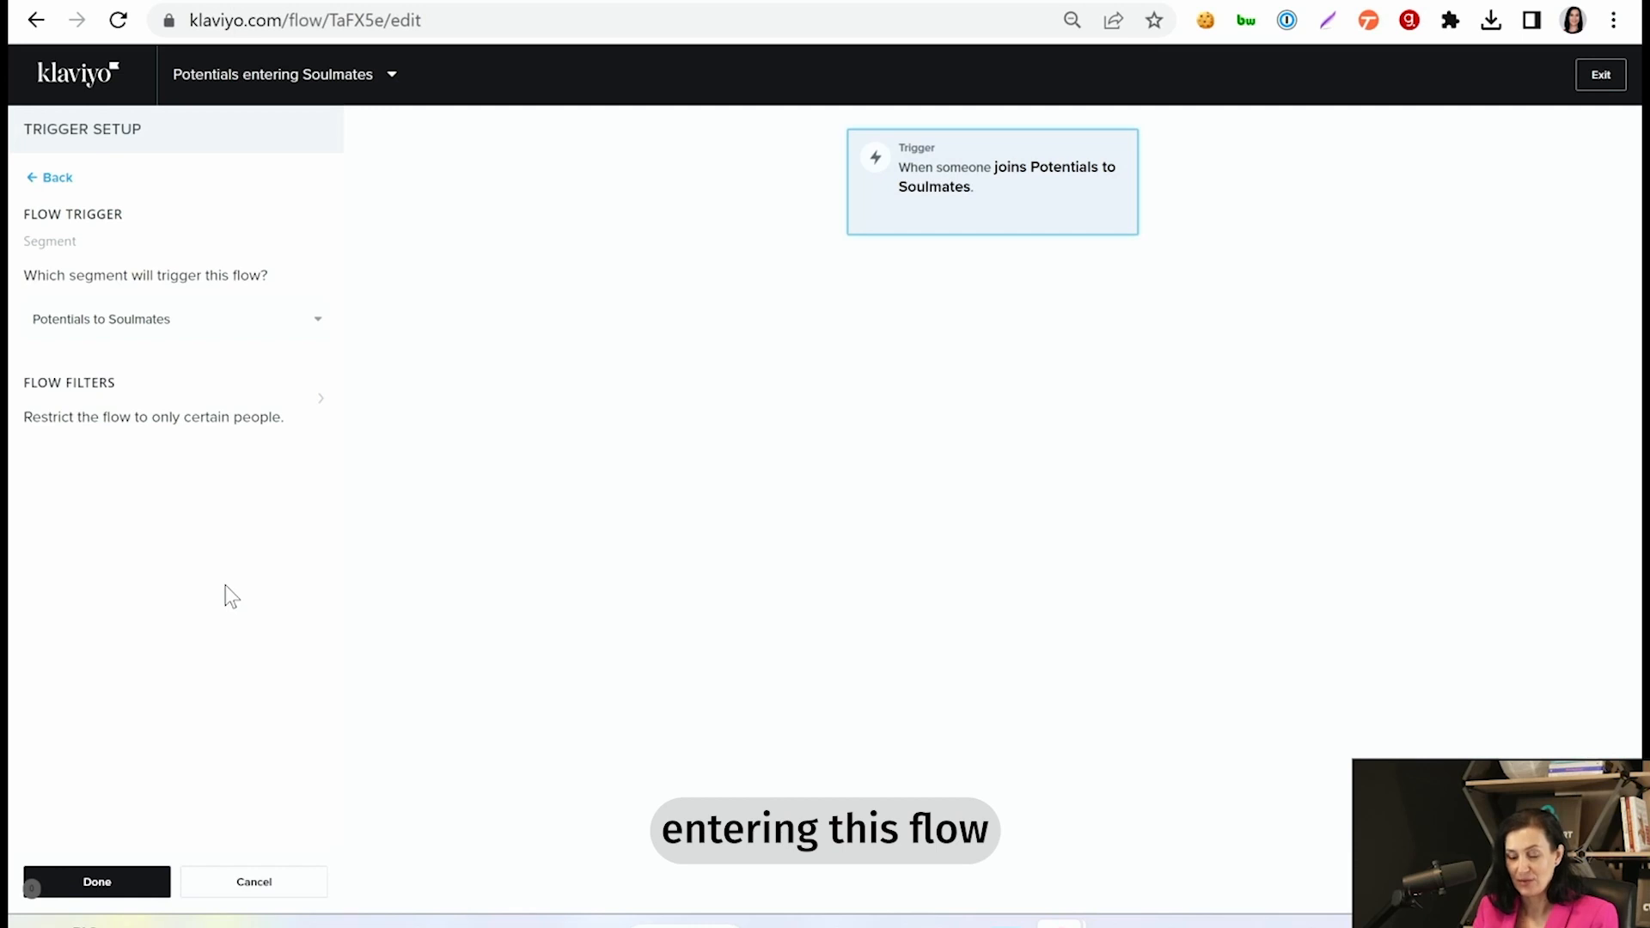
pyautogui.click(100, 880)
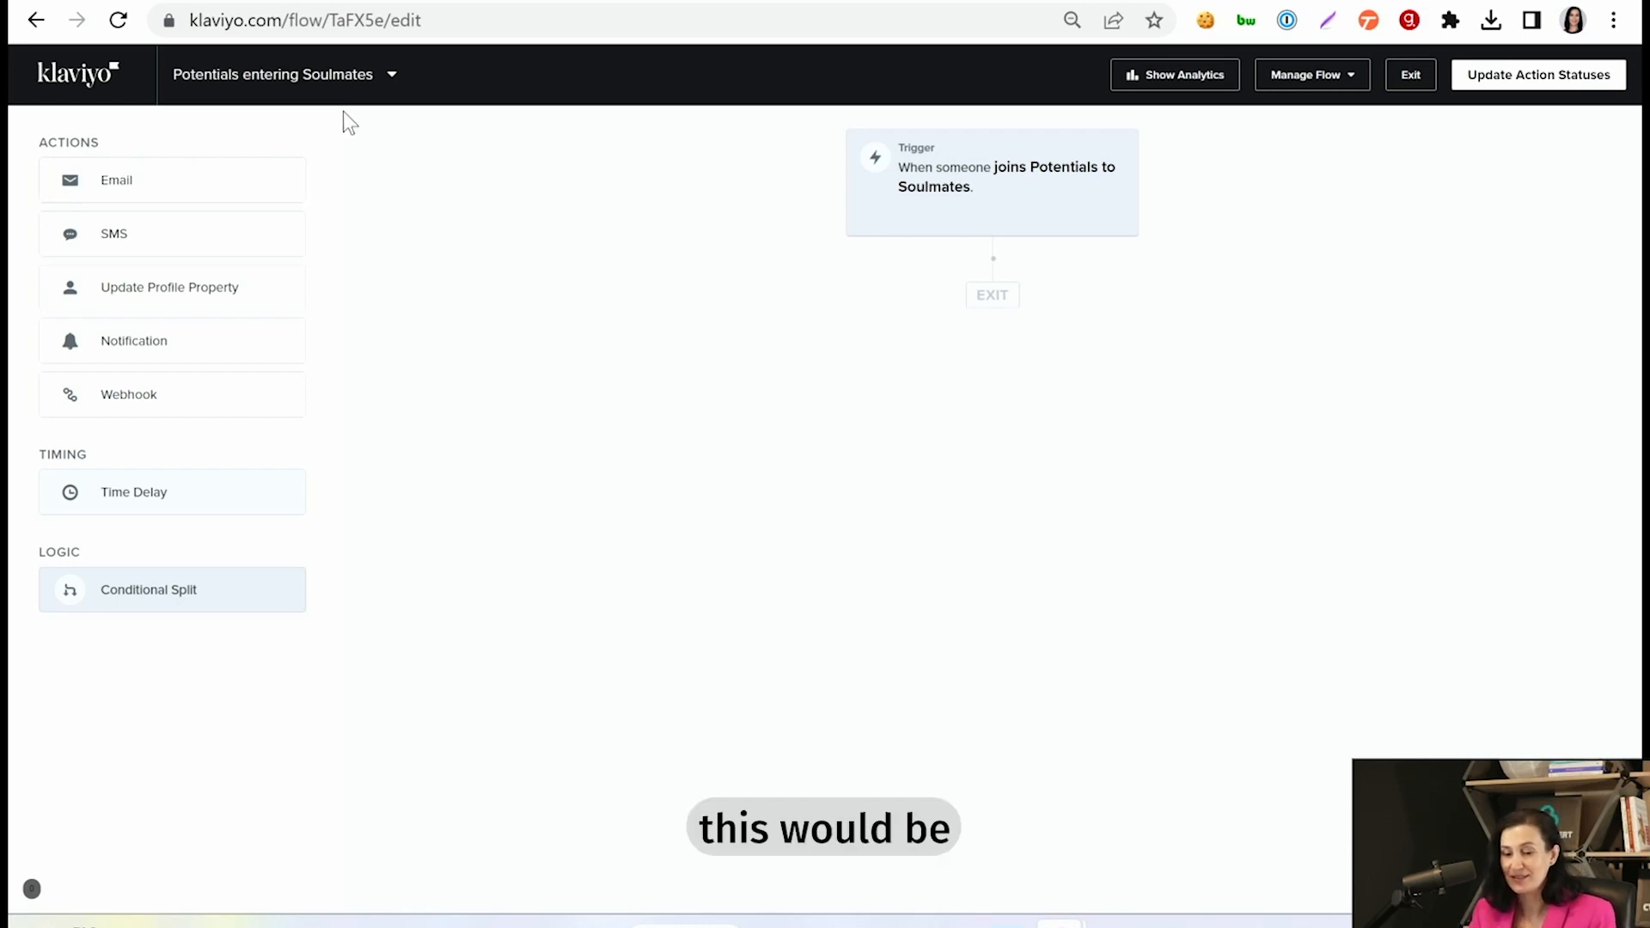
# - Return to the flows overview and create another flow from scratch named "Soulmates slipping away"
pyautogui.click(56, 86)
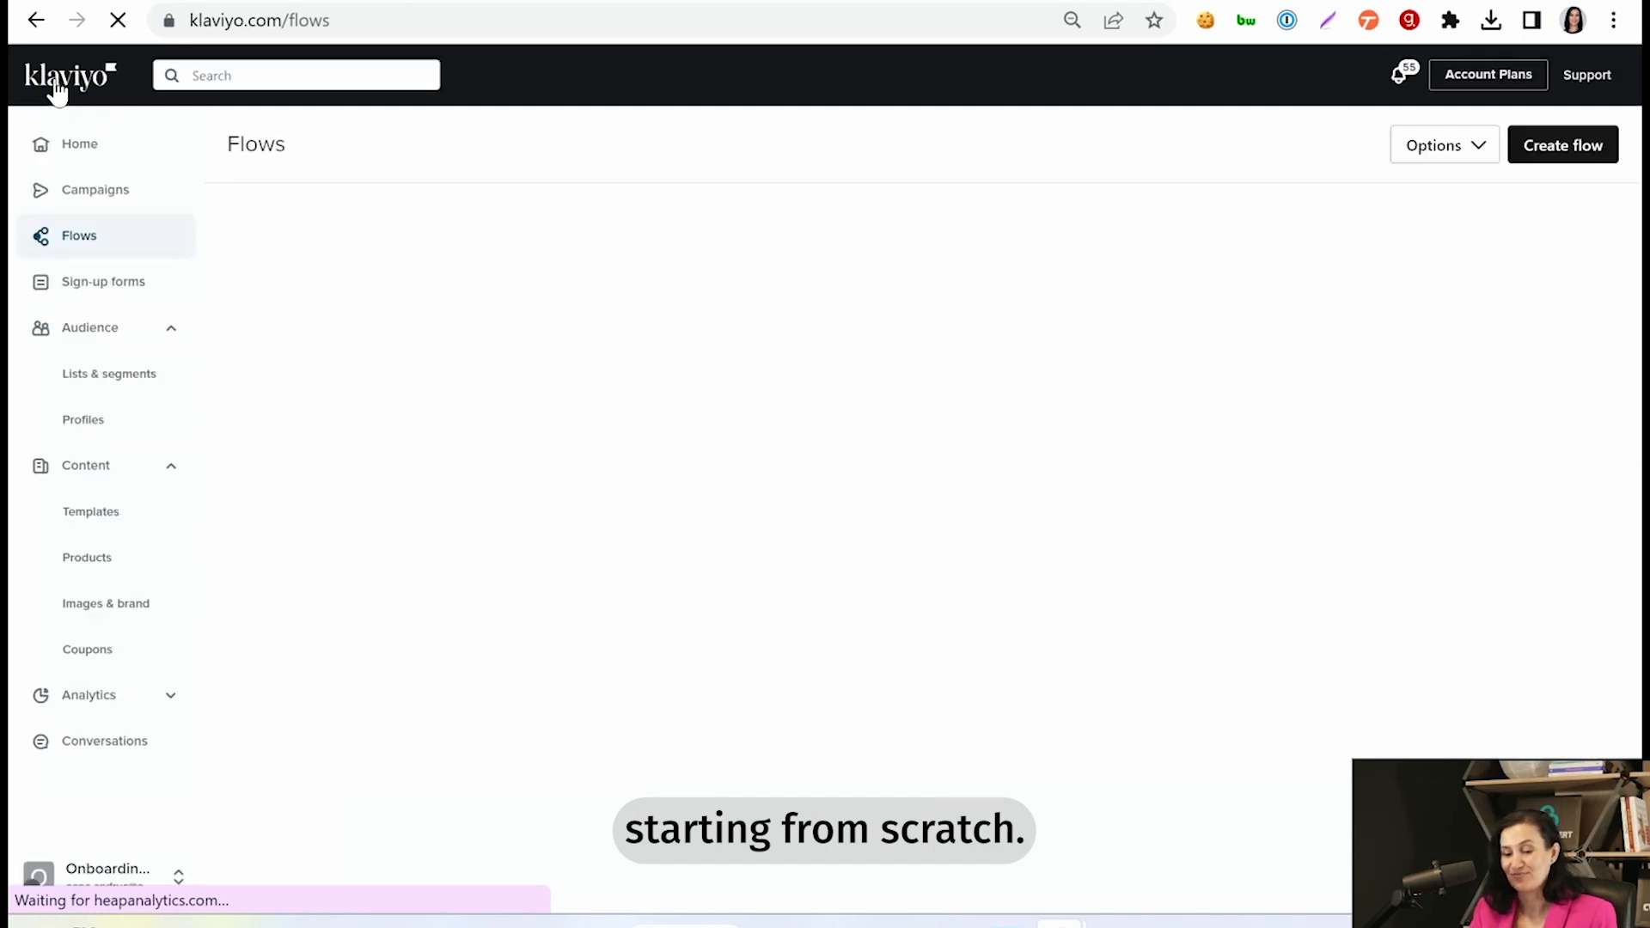
pyautogui.click(1547, 148)
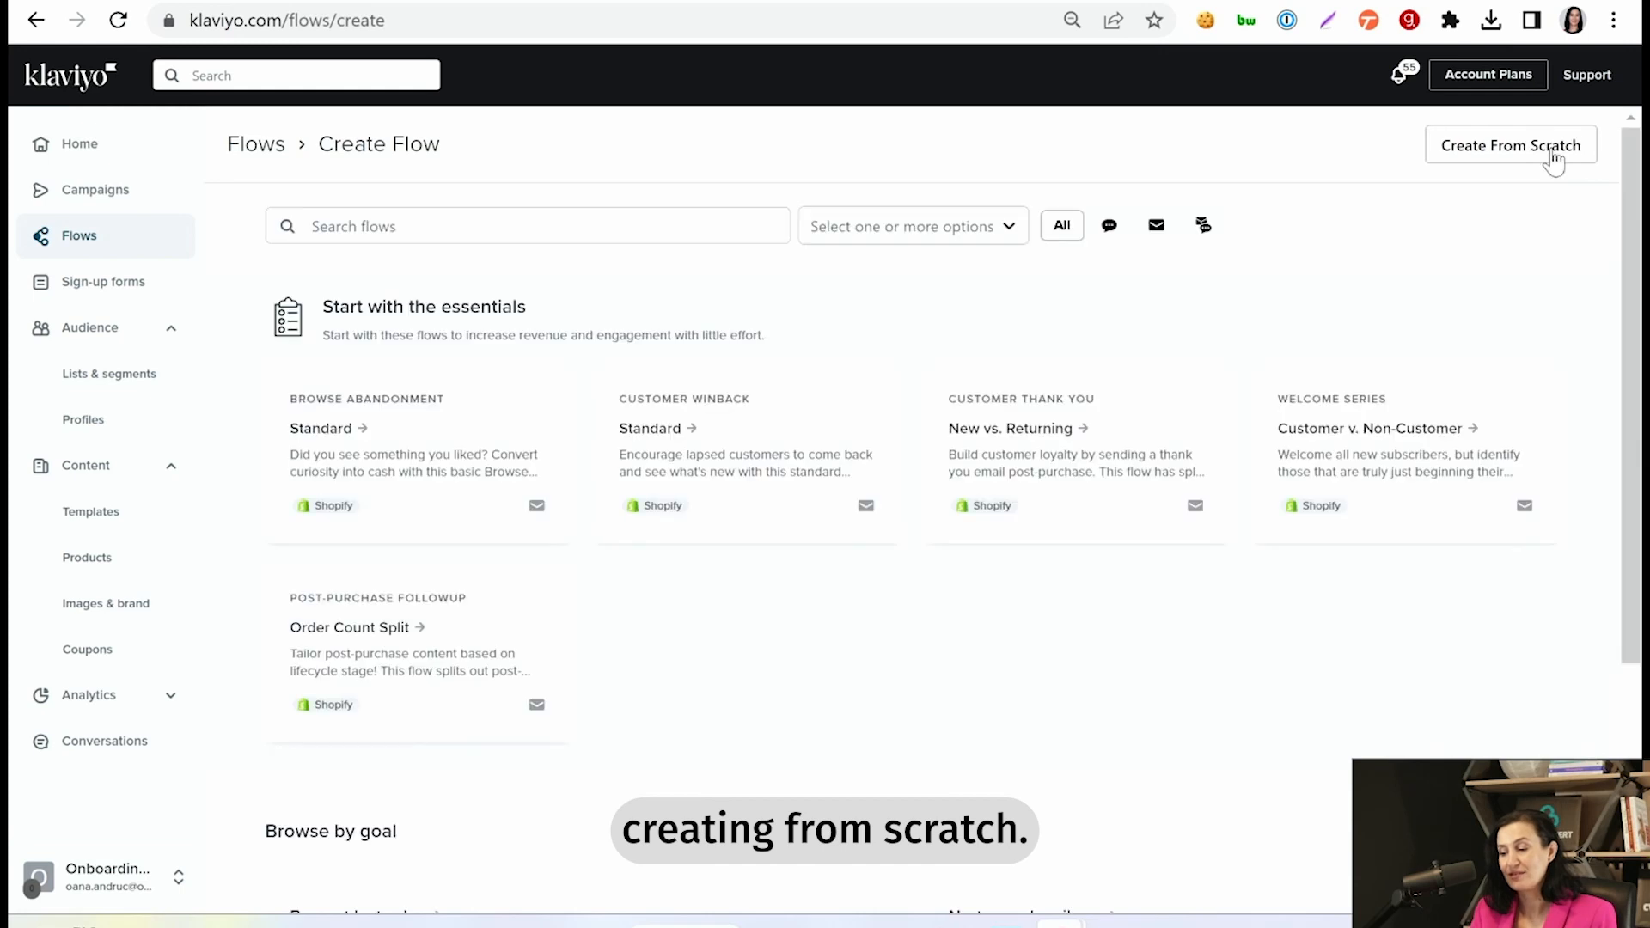
pyautogui.click(1552, 153)
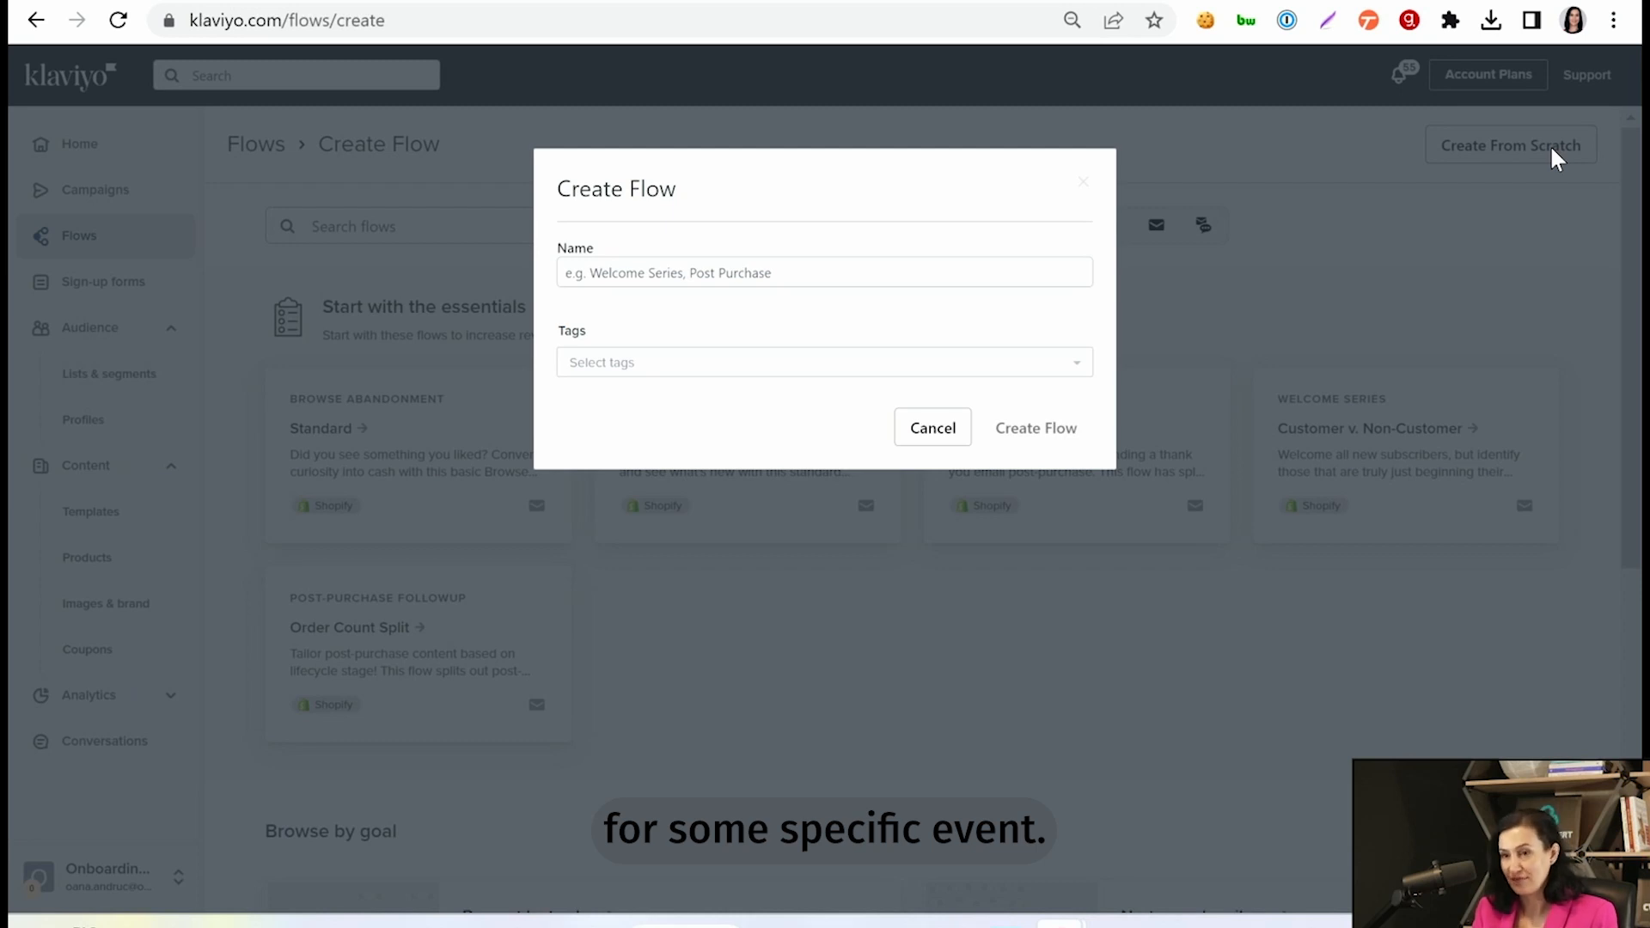
pyautogui.click(792, 272)
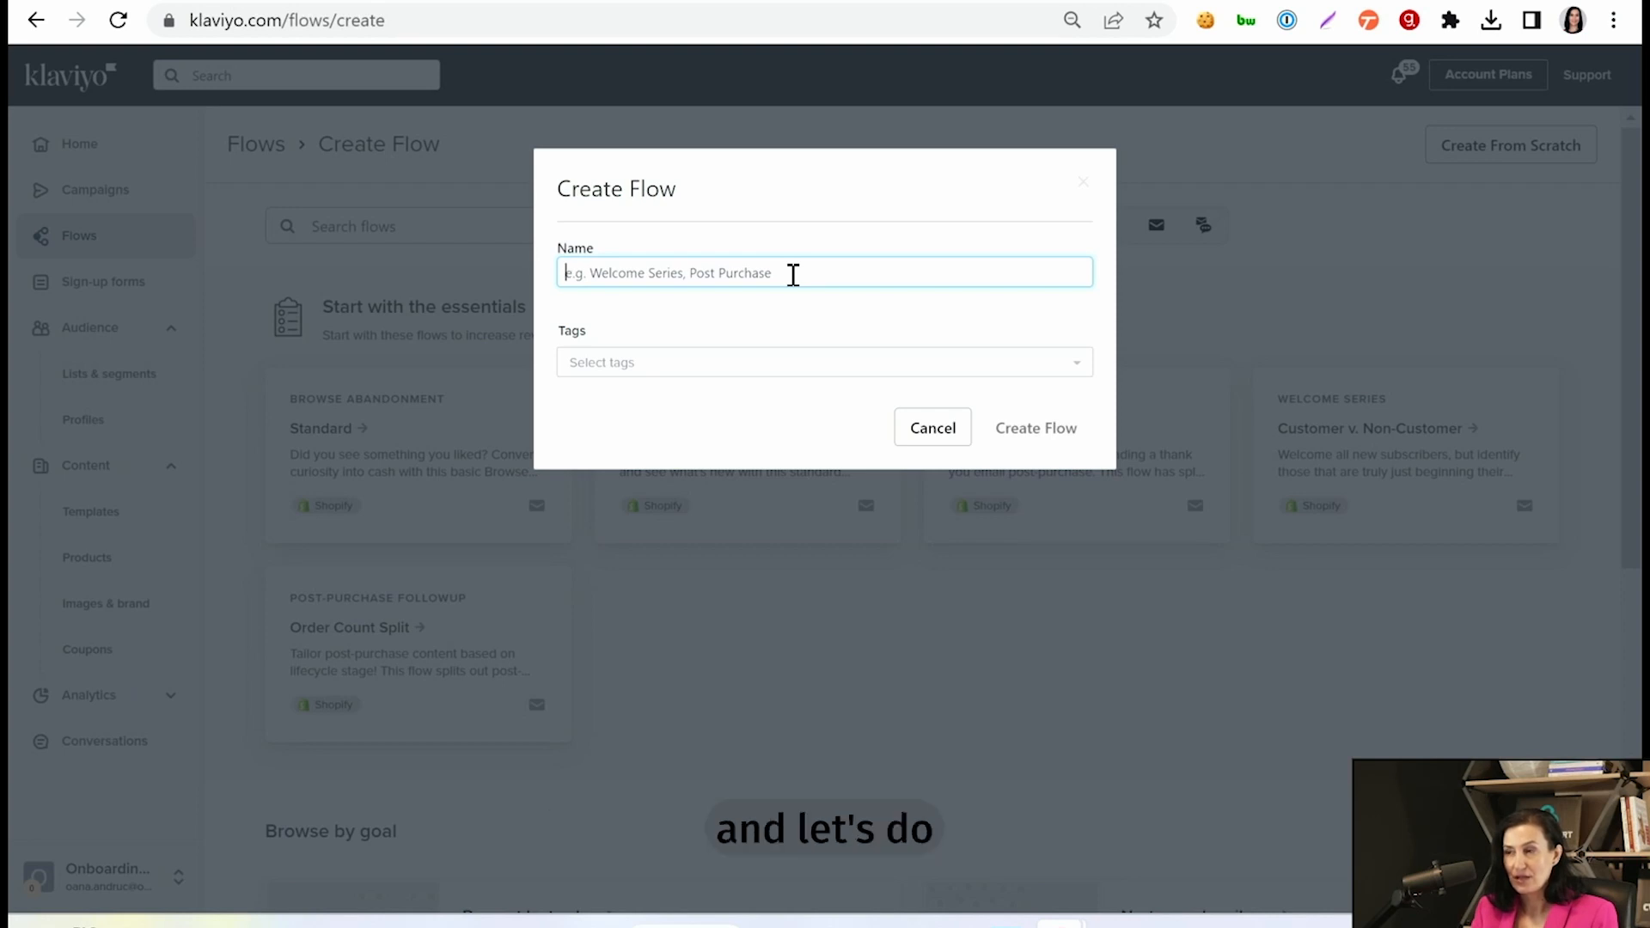
pyautogui.write('Soulmates ')
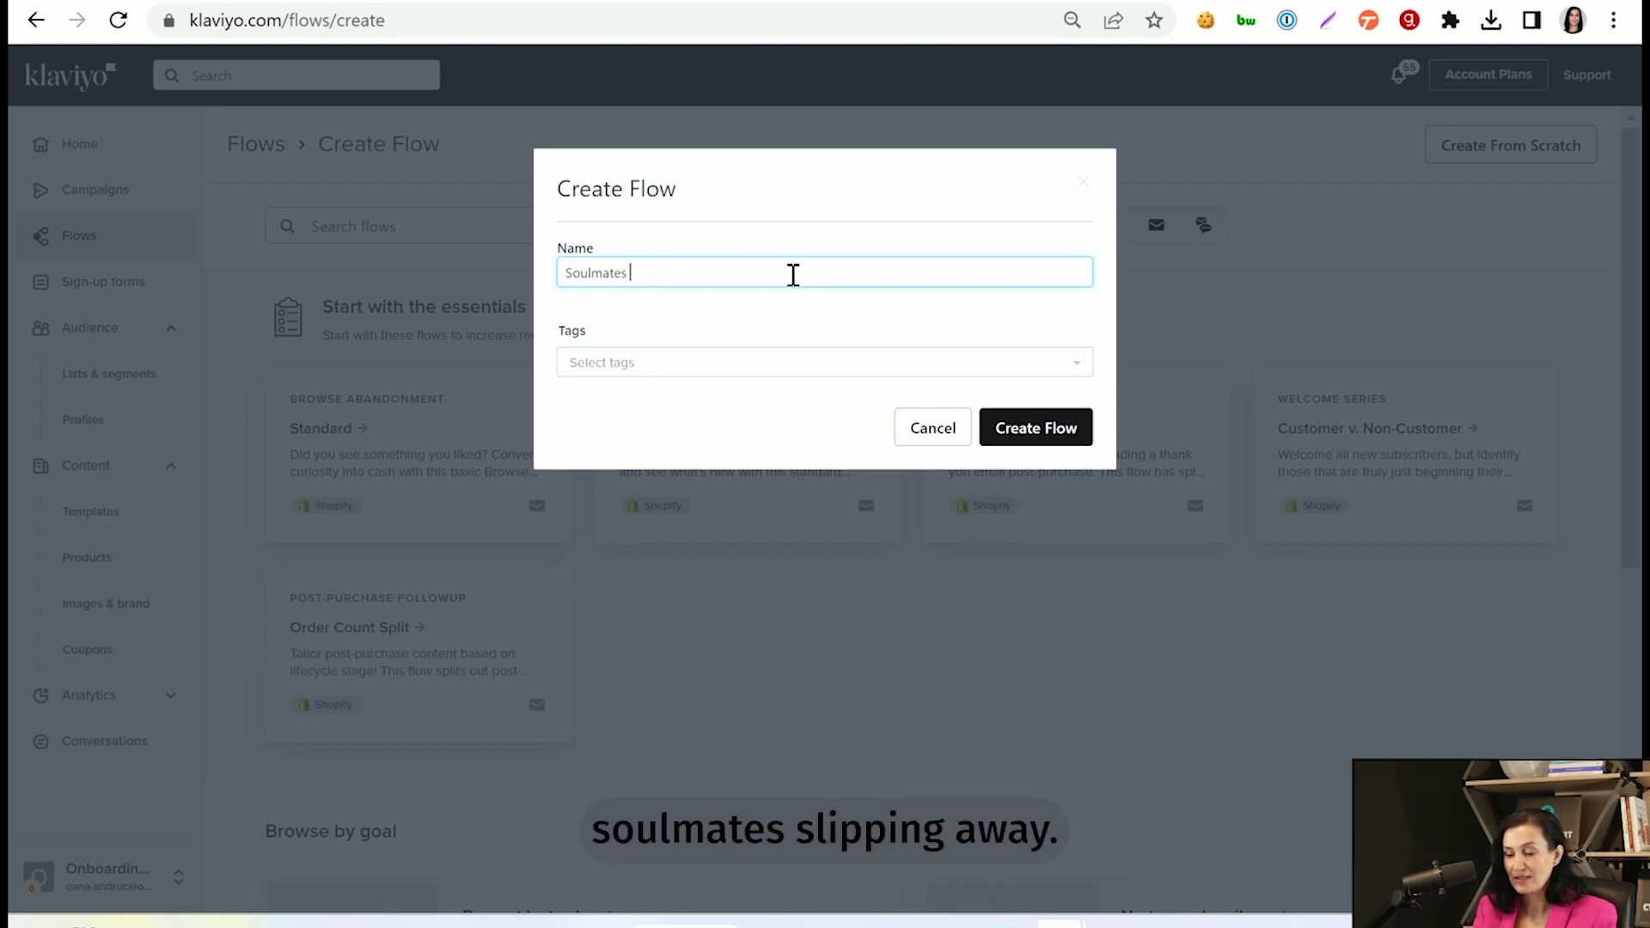
pyautogui.write('beslipping ')
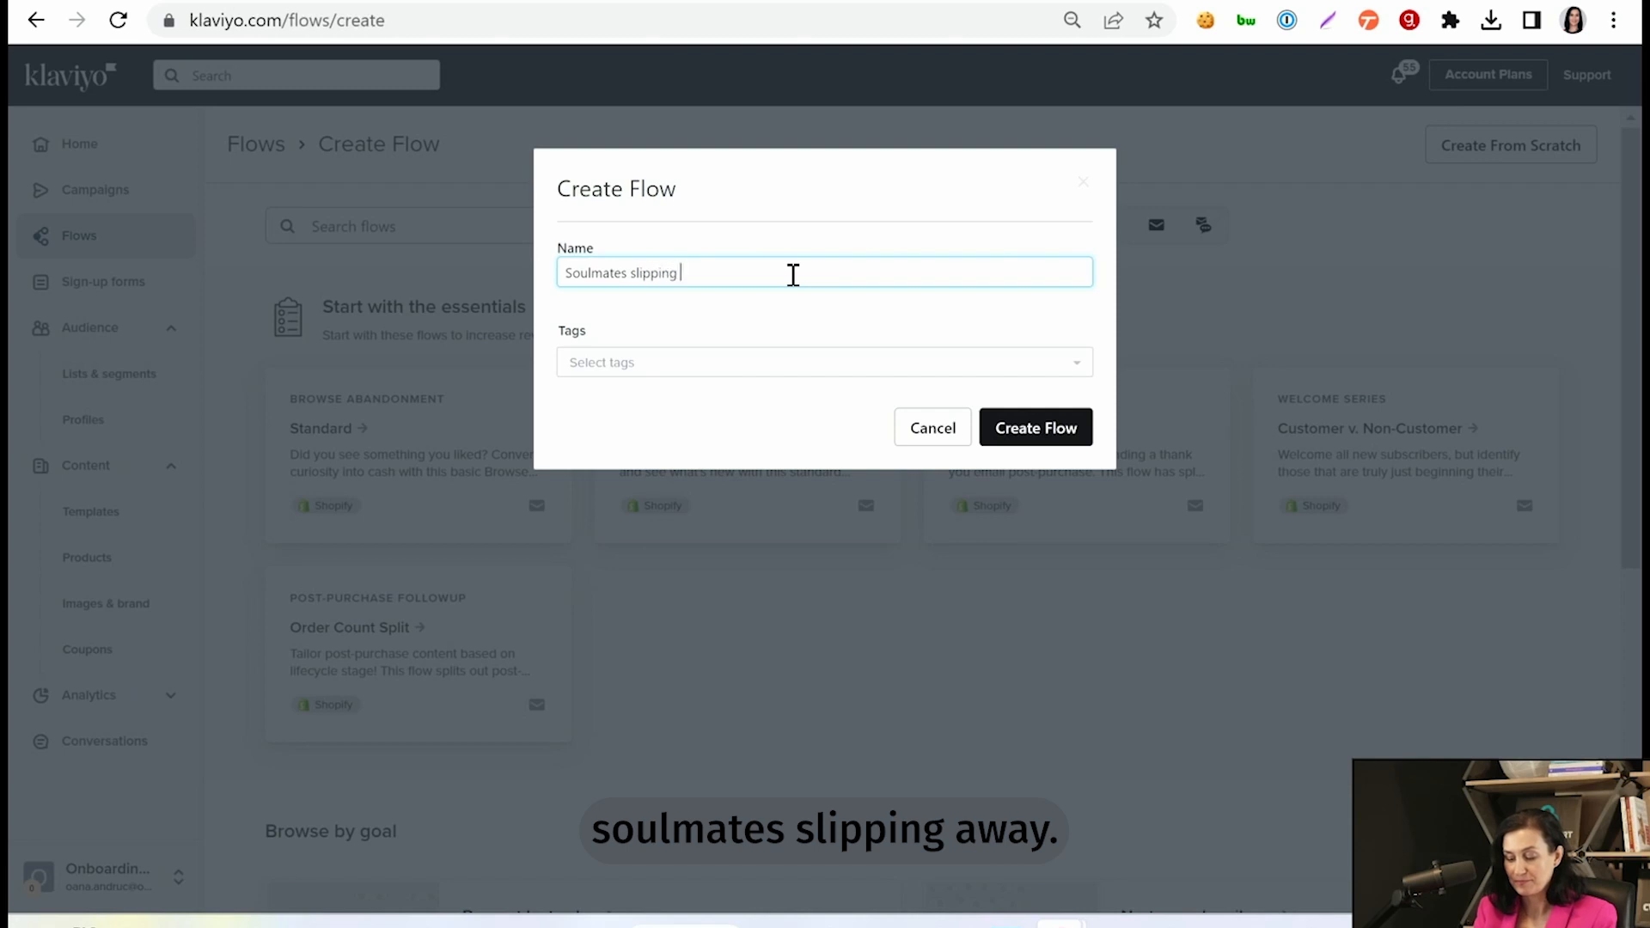
pyautogui.write('away')
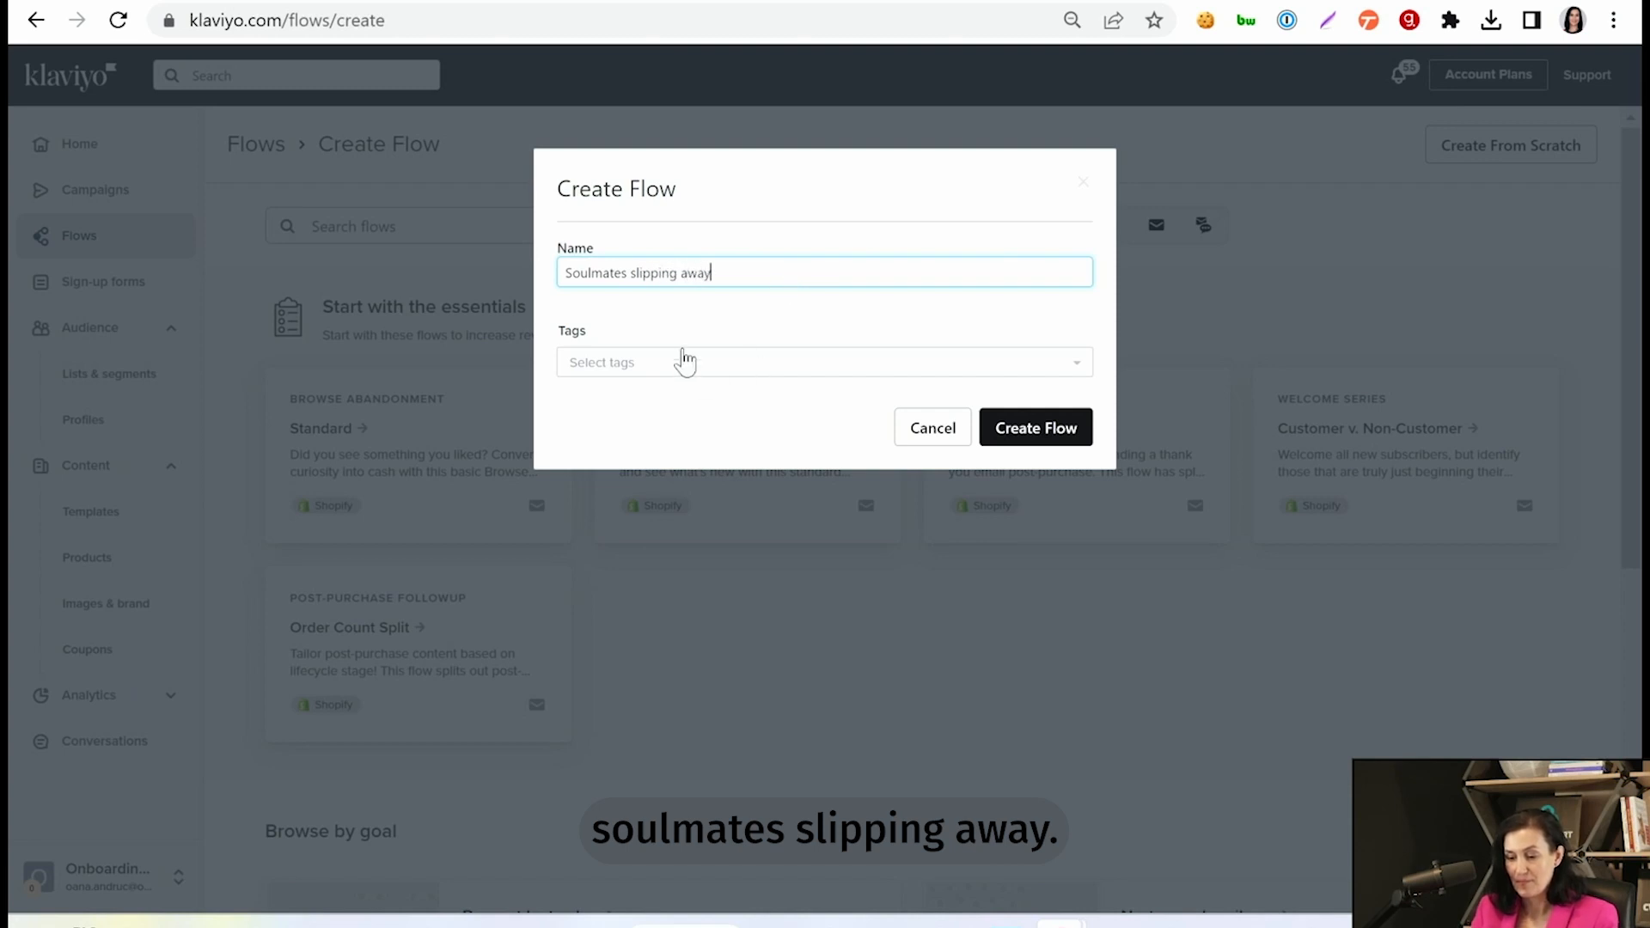
pyautogui.click(1052, 430)
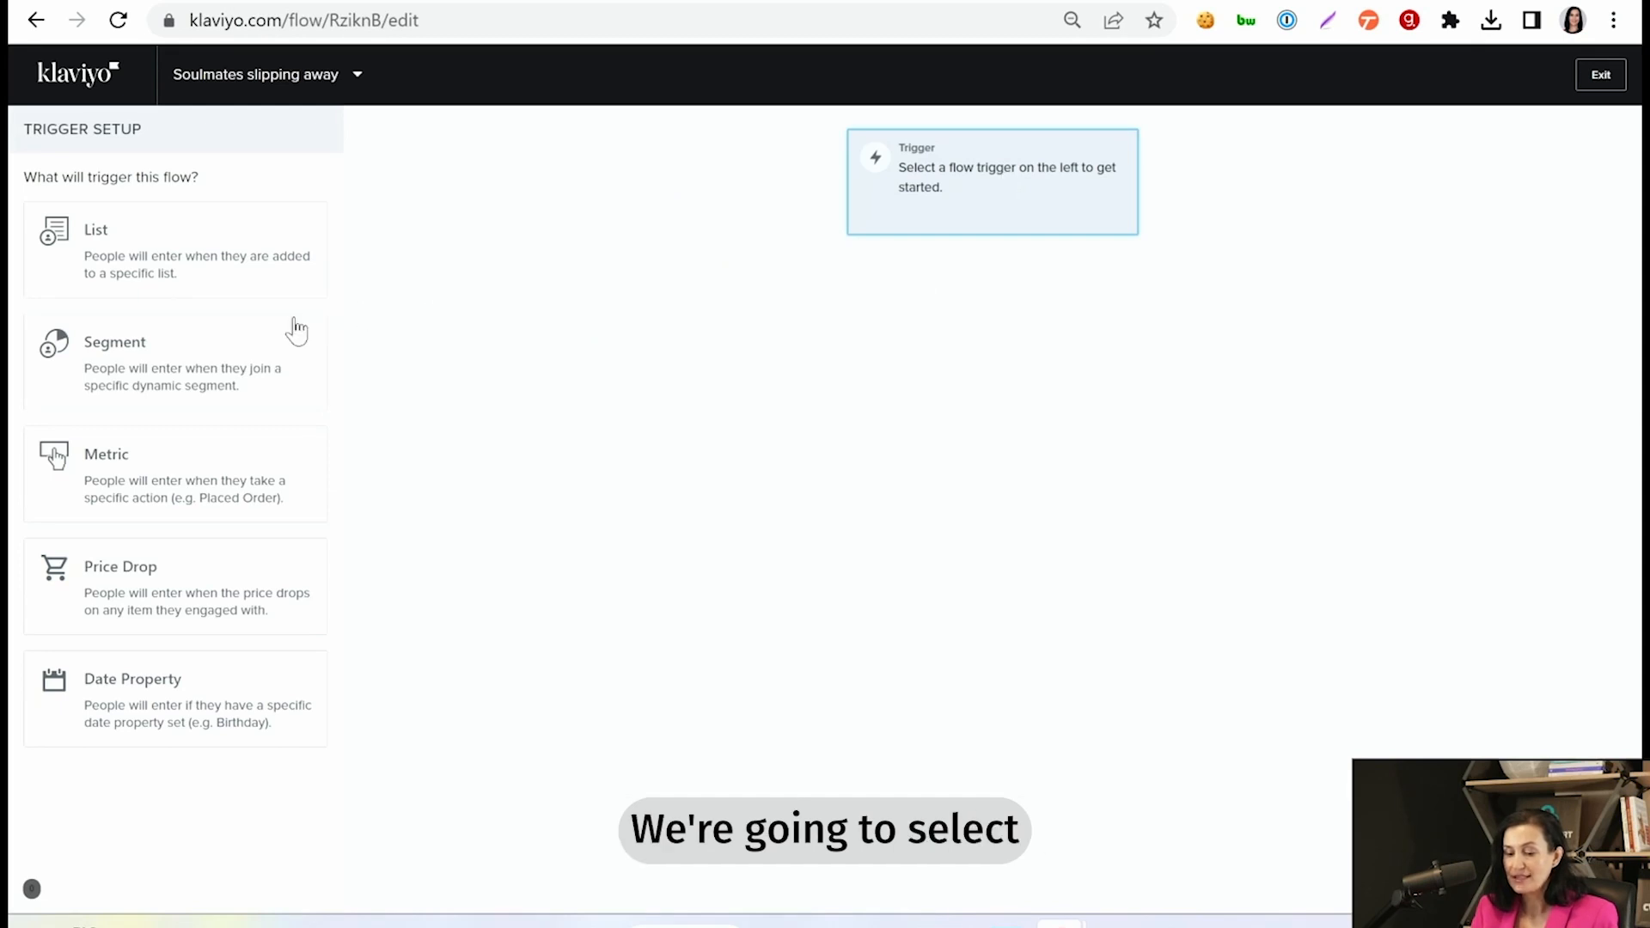
# - Set the flow's trigger to the metric "RVL RFM Group Changed"
pyautogui.click(178, 480)
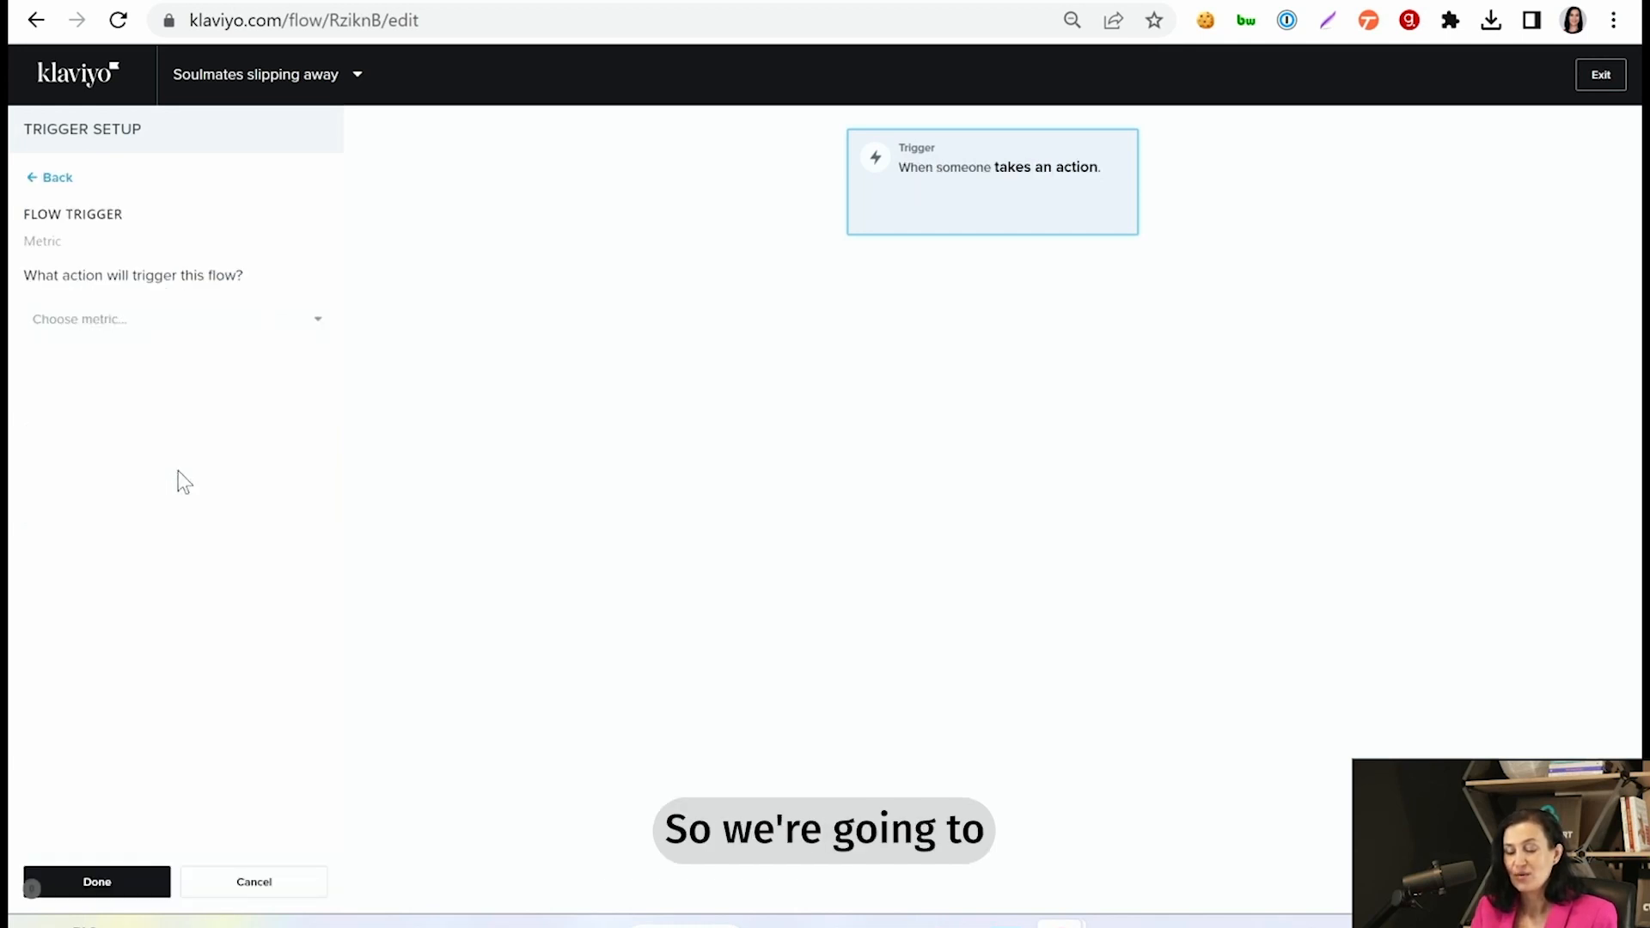
pyautogui.click(307, 324)
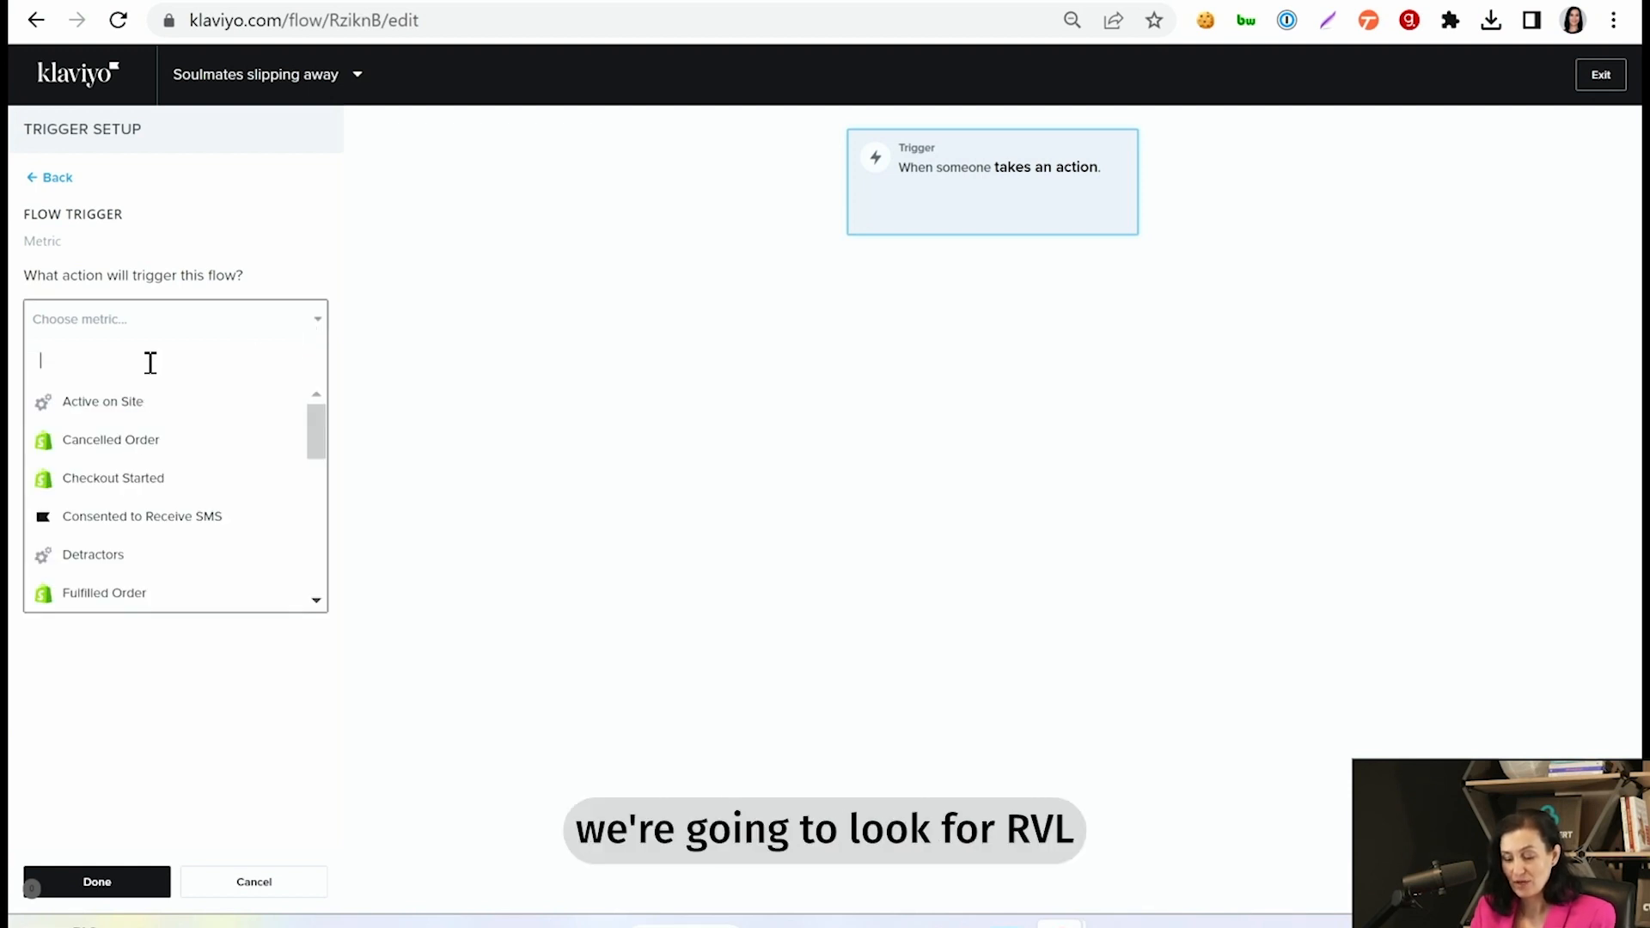
pyautogui.write('rvl')
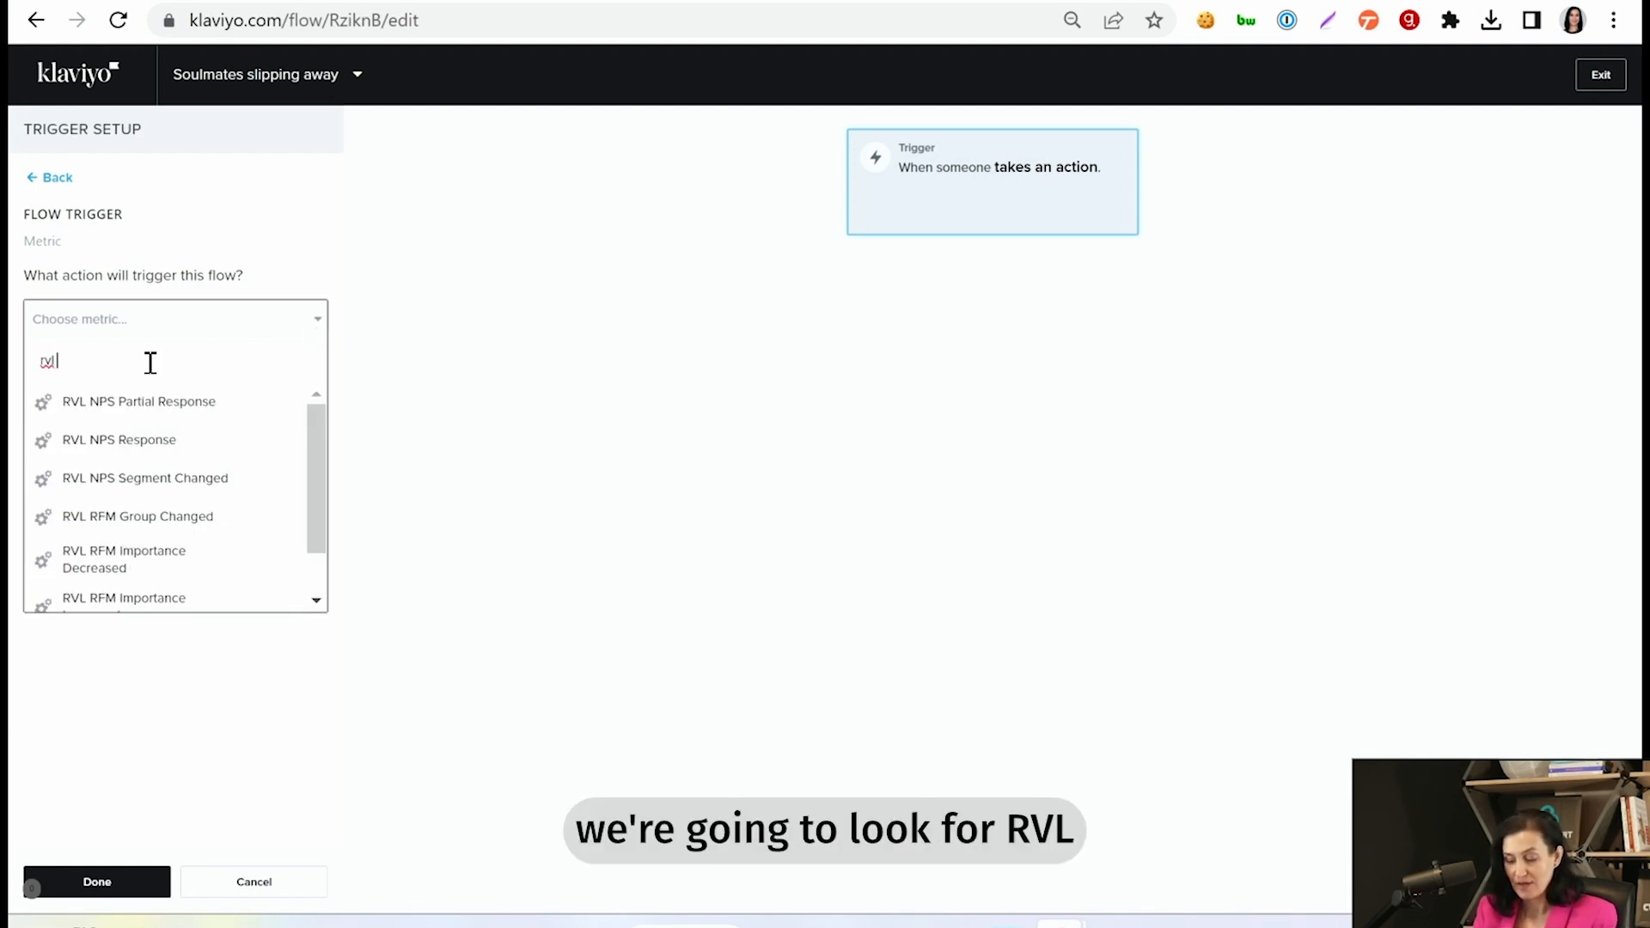
pyautogui.write(' rfmg')
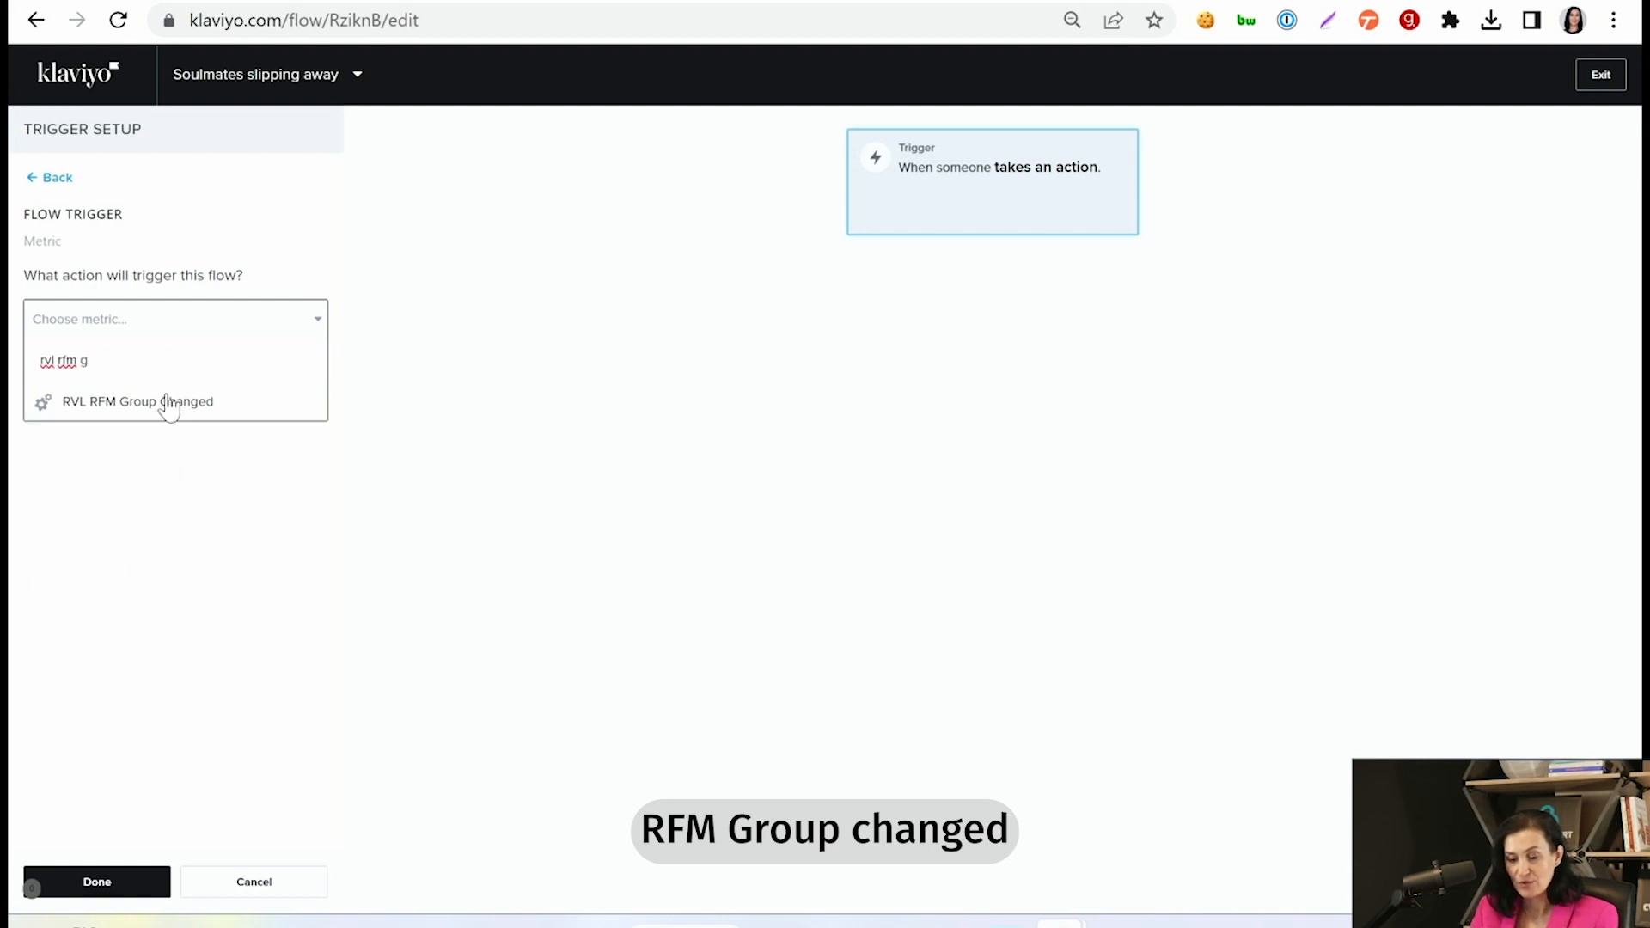
pyautogui.click(169, 401)
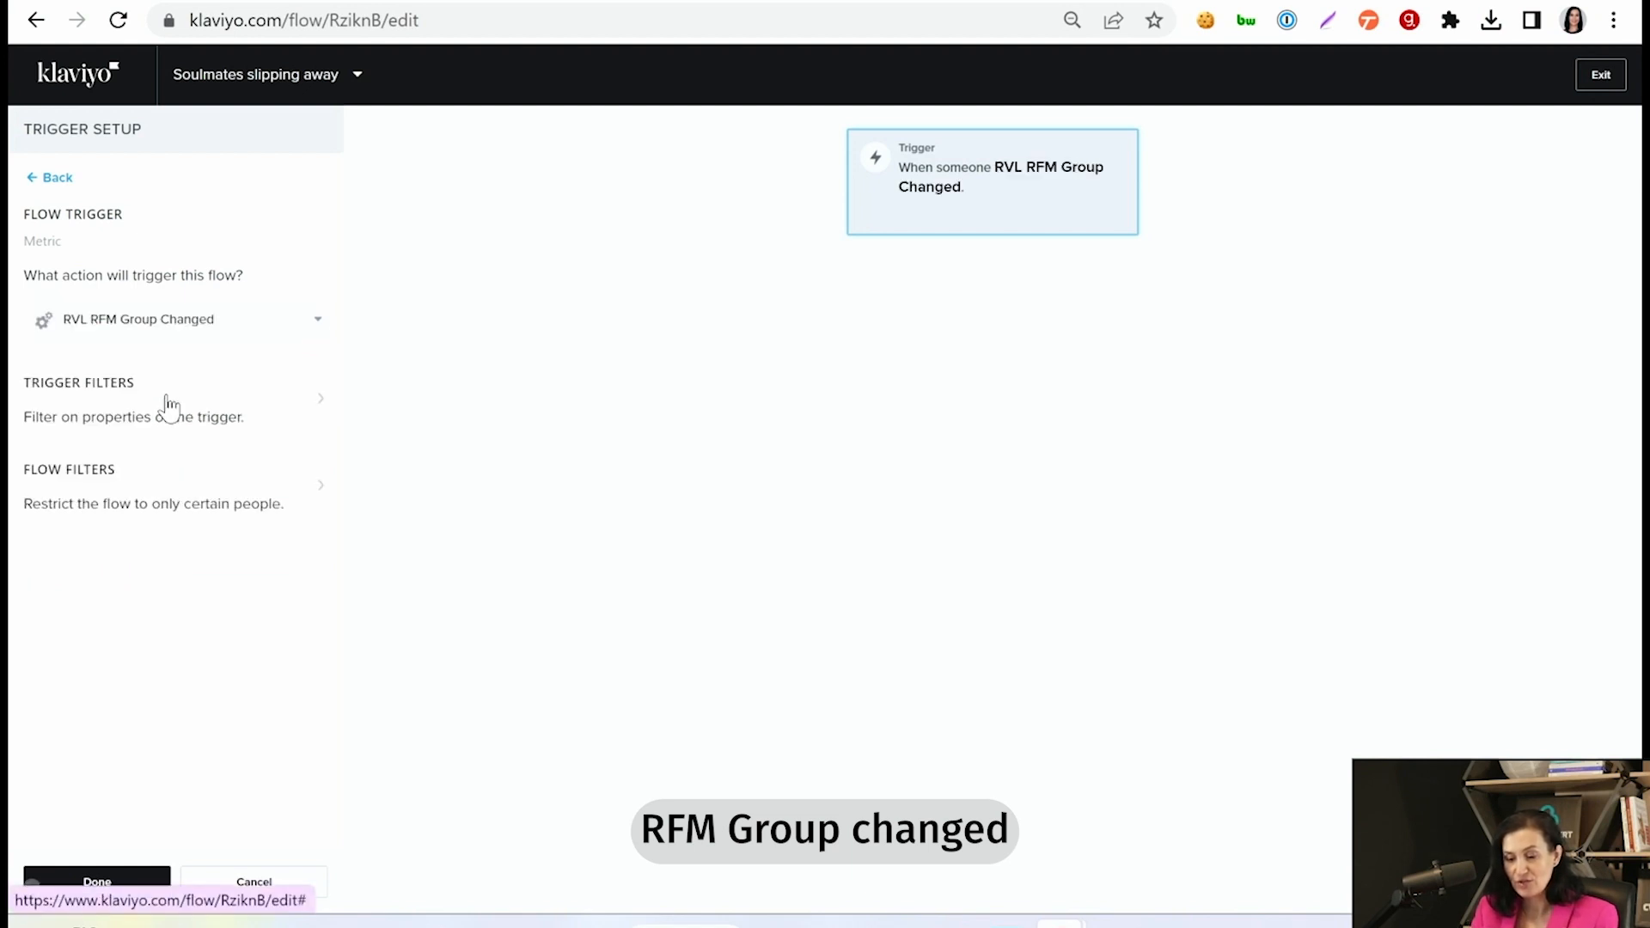
# - Add a trigger filter requiring Previous RFM Group Name to equal "Soulmate"
pyautogui.click(75, 404)
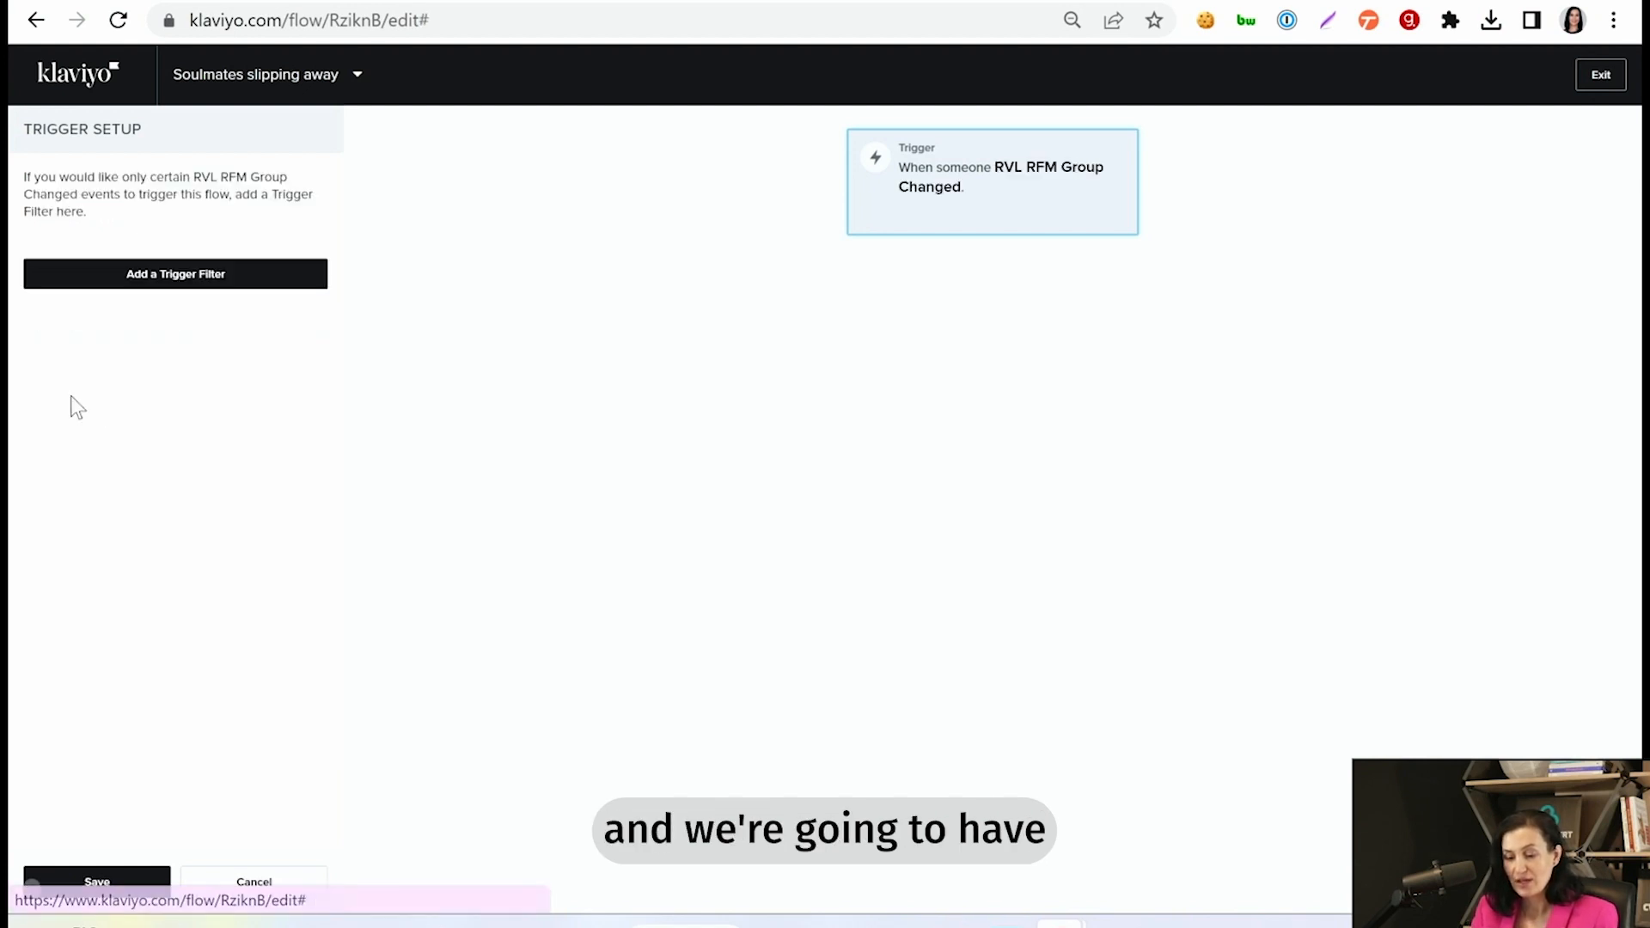
pyautogui.click(192, 275)
pyautogui.click(156, 269)
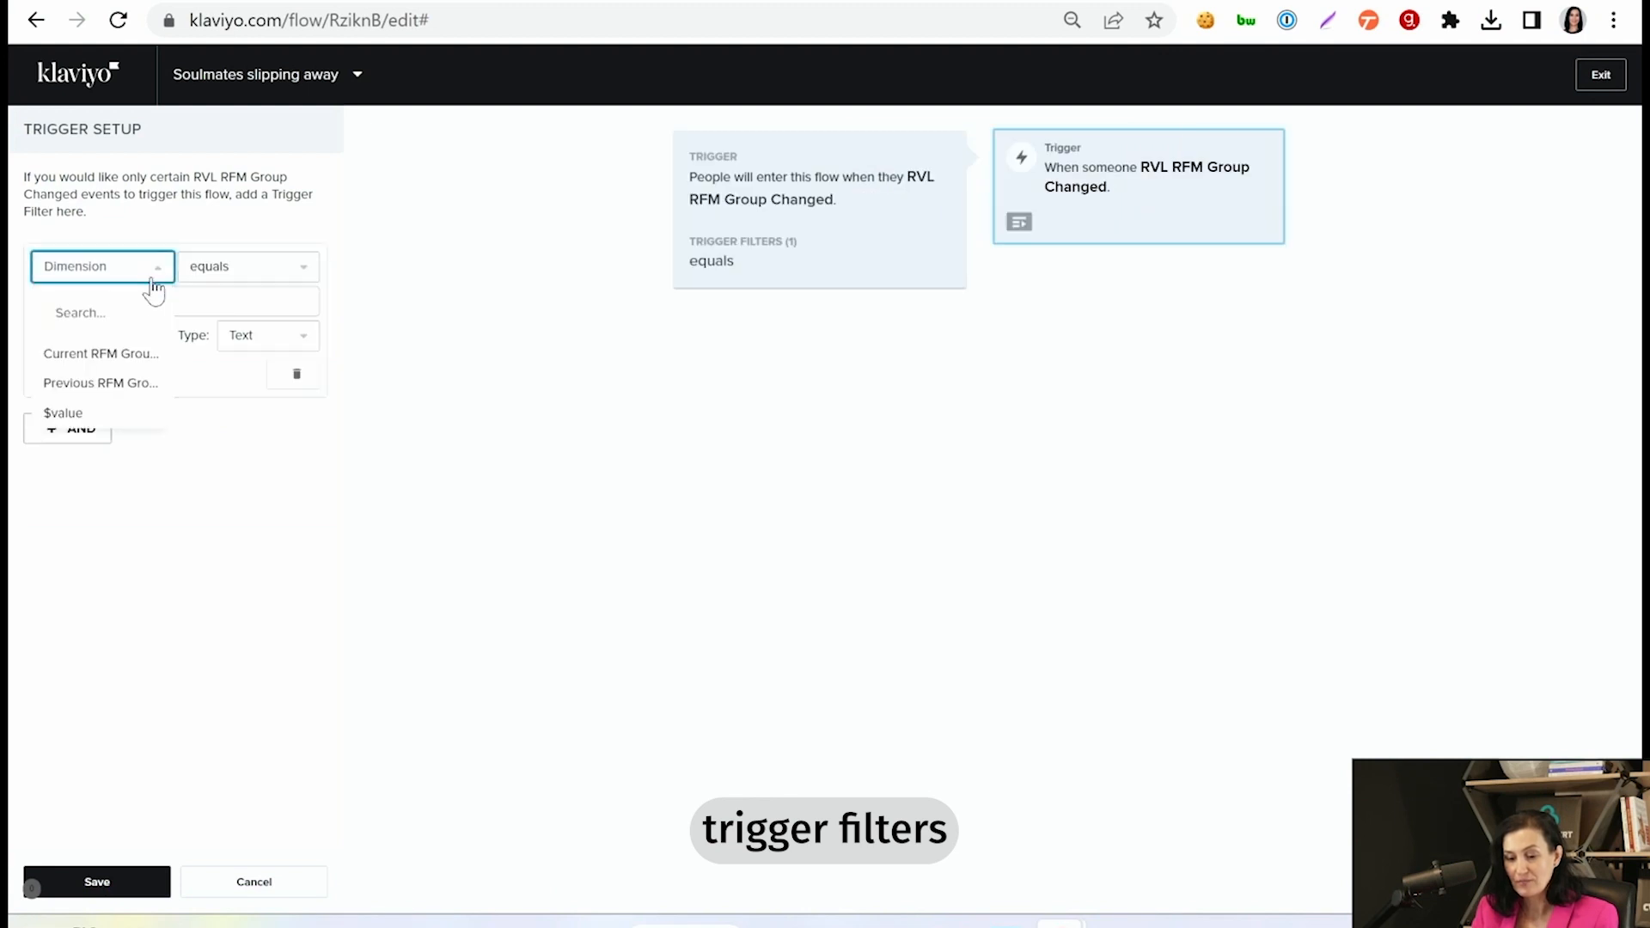
pyautogui.click(98, 381)
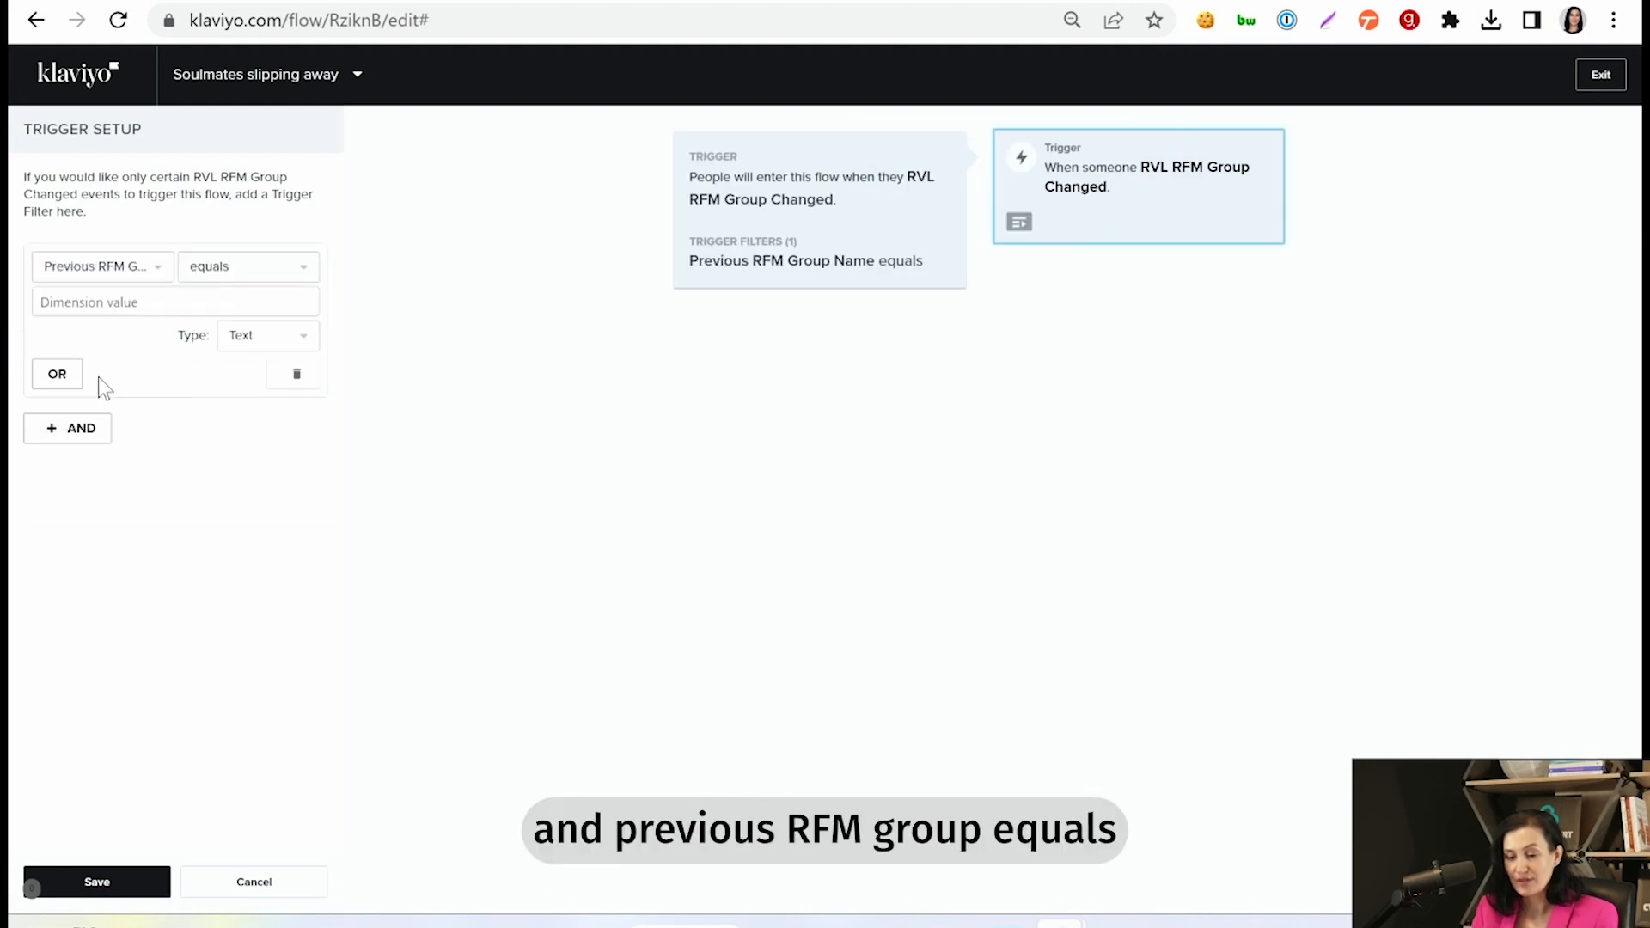
pyautogui.click(233, 273)
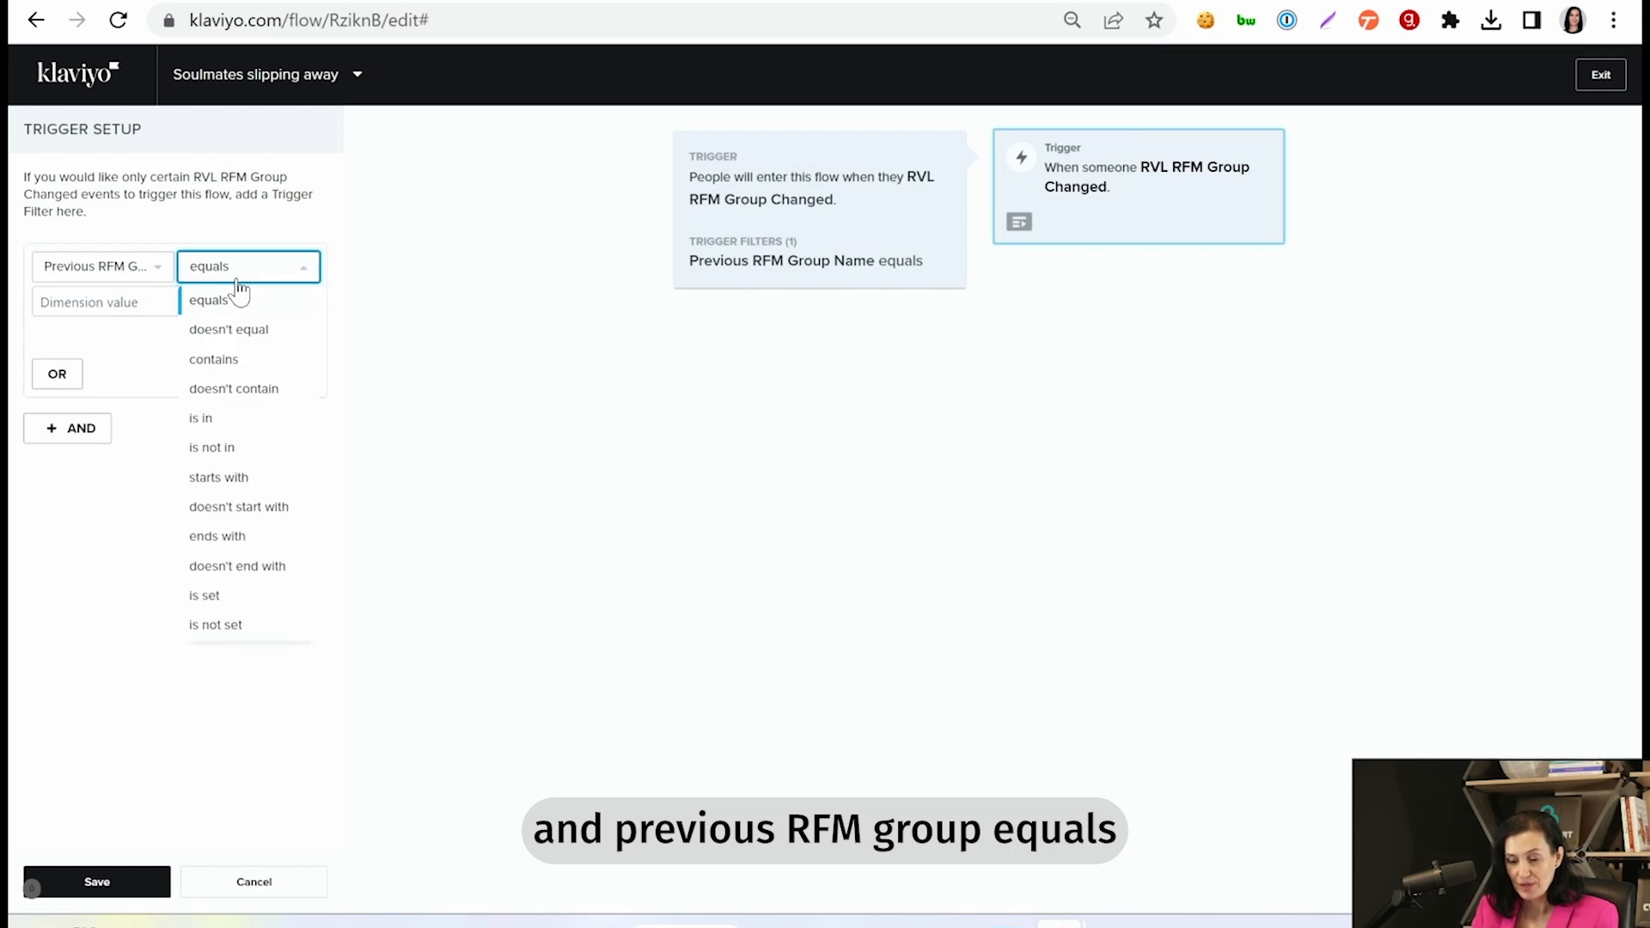
pyautogui.click(93, 302)
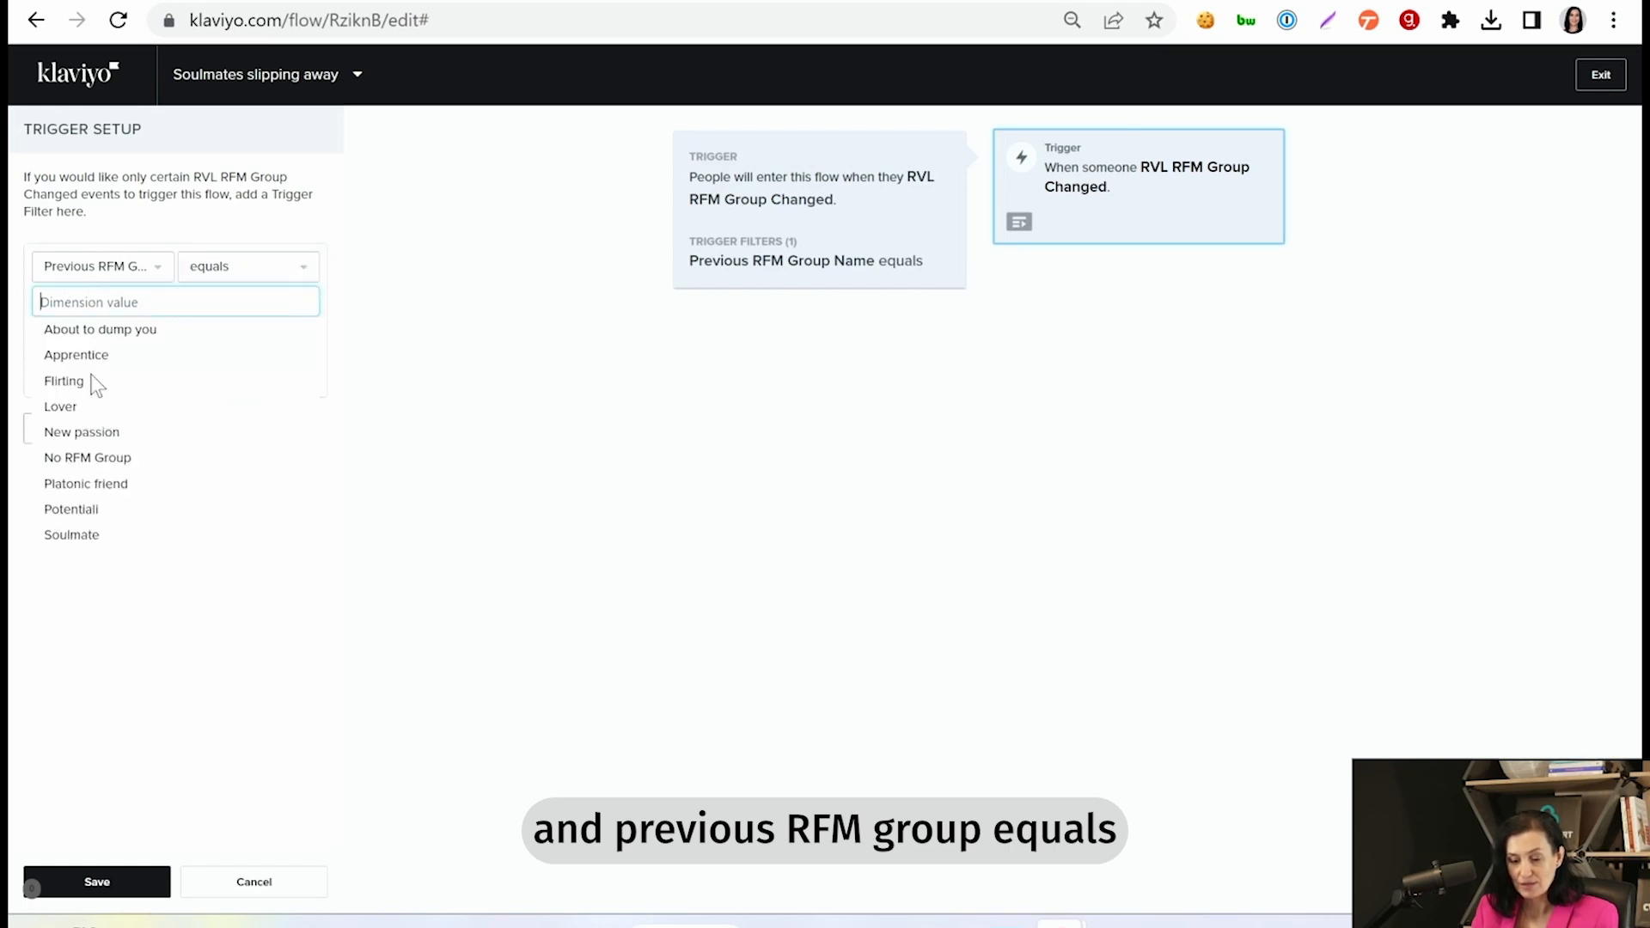
pyautogui.click(88, 538)
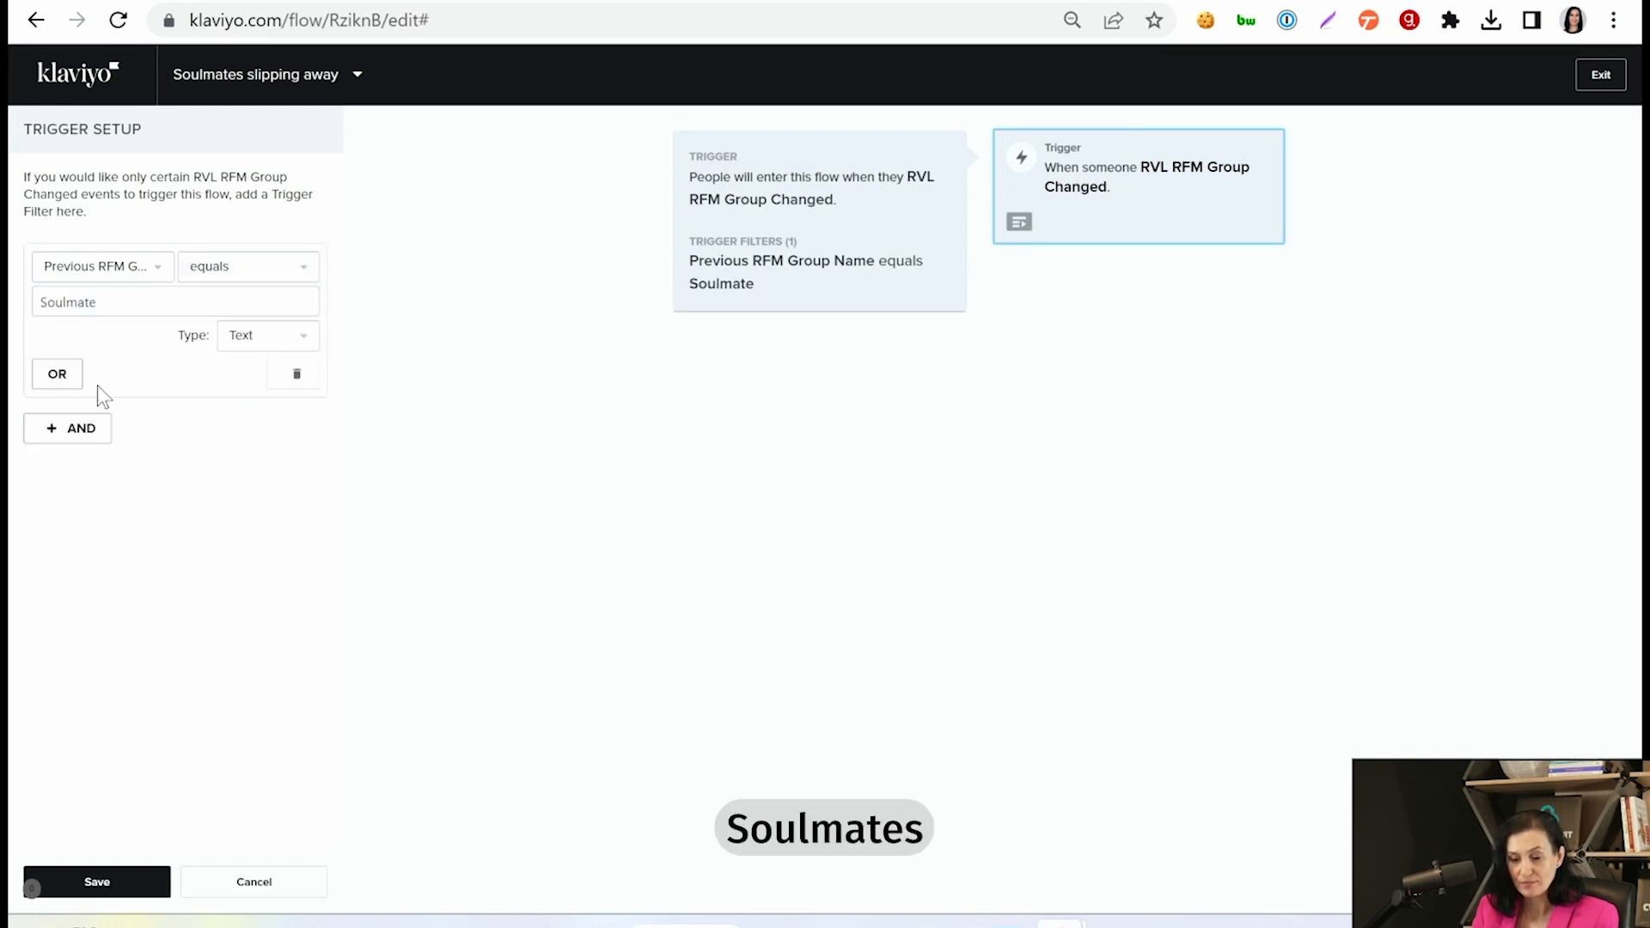
# - Add an AND trigger filter requiring Current RFM Group Name to equal "About to dump you" and save the filters
pyautogui.click(90, 427)
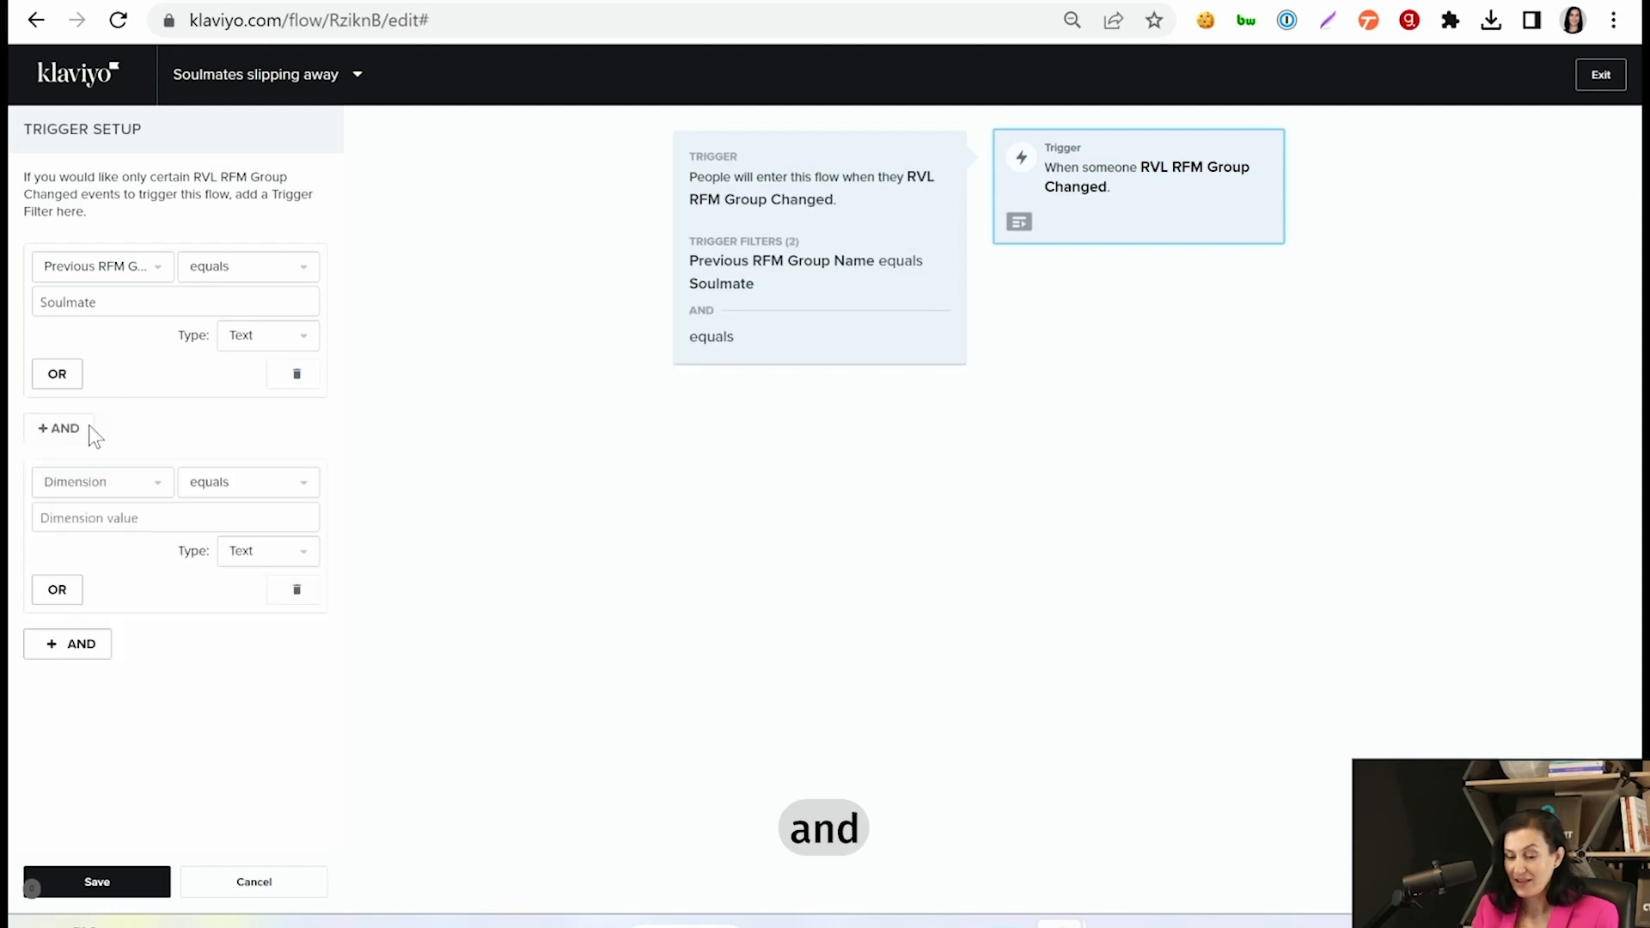
pyautogui.click(102, 486)
pyautogui.click(112, 572)
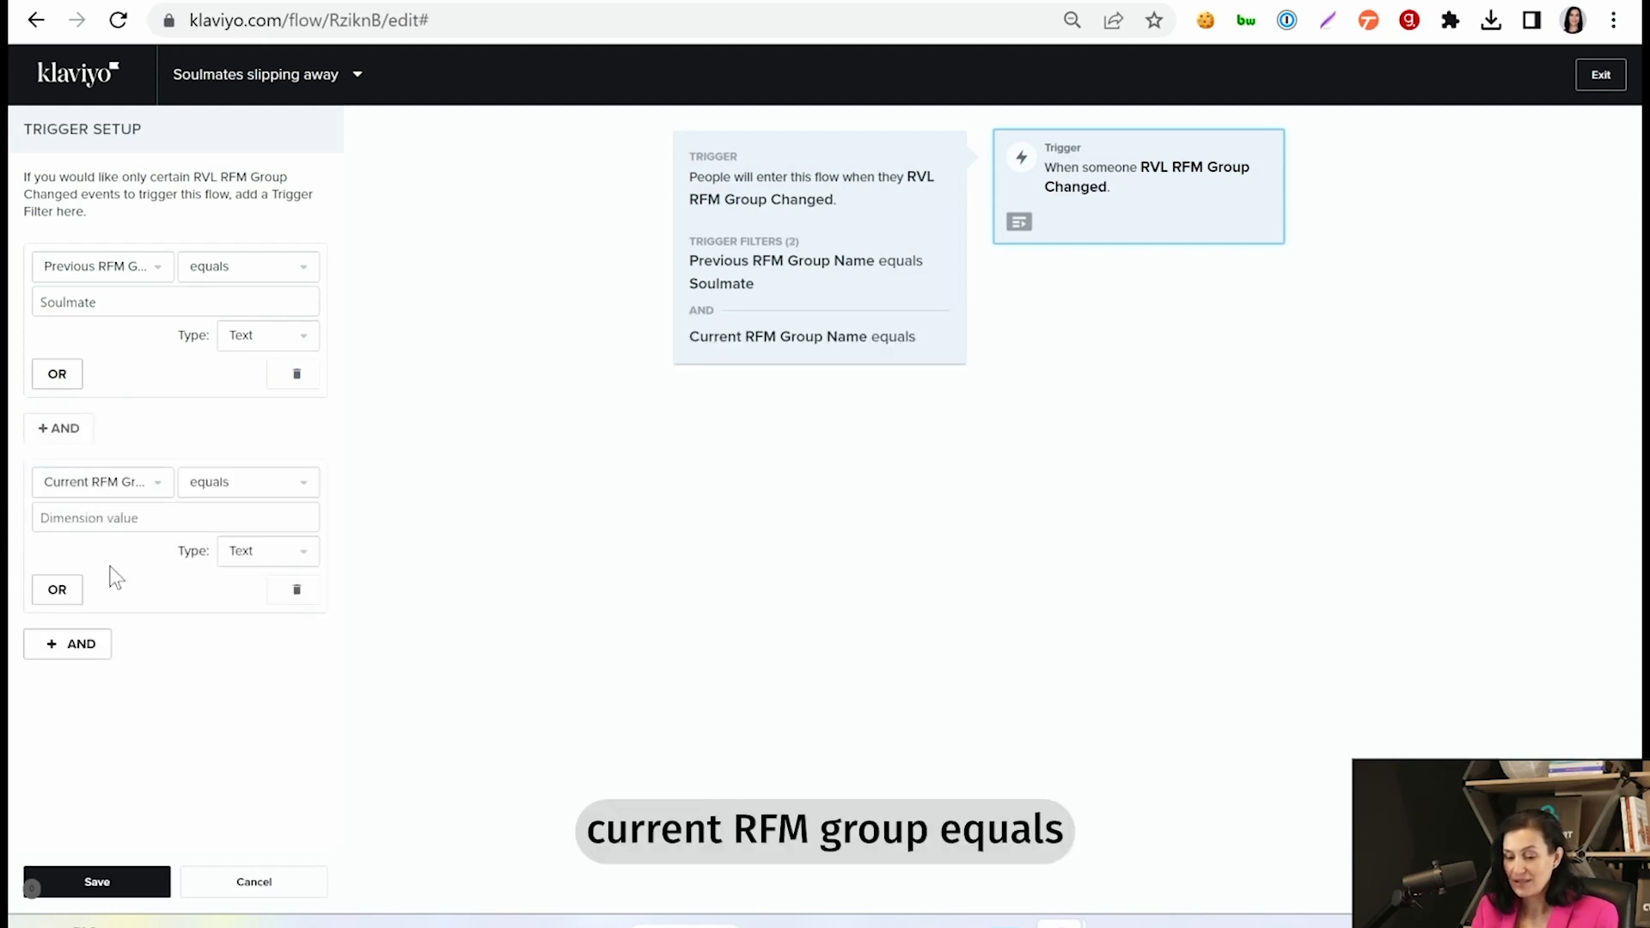
pyautogui.click(163, 526)
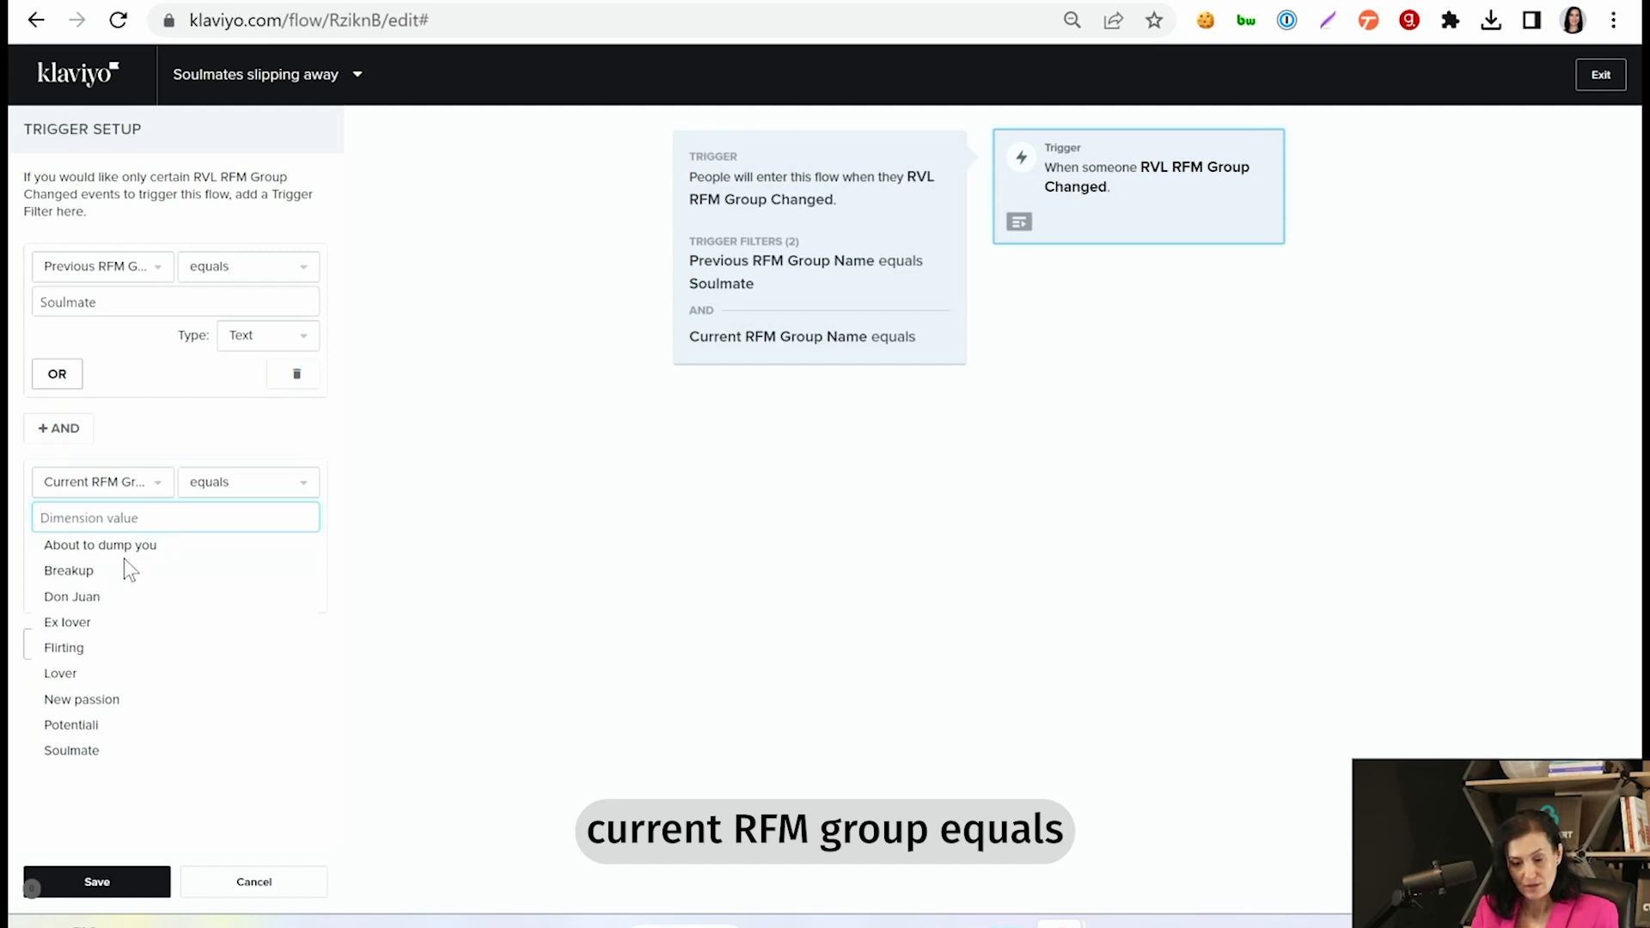
pyautogui.click(100, 545)
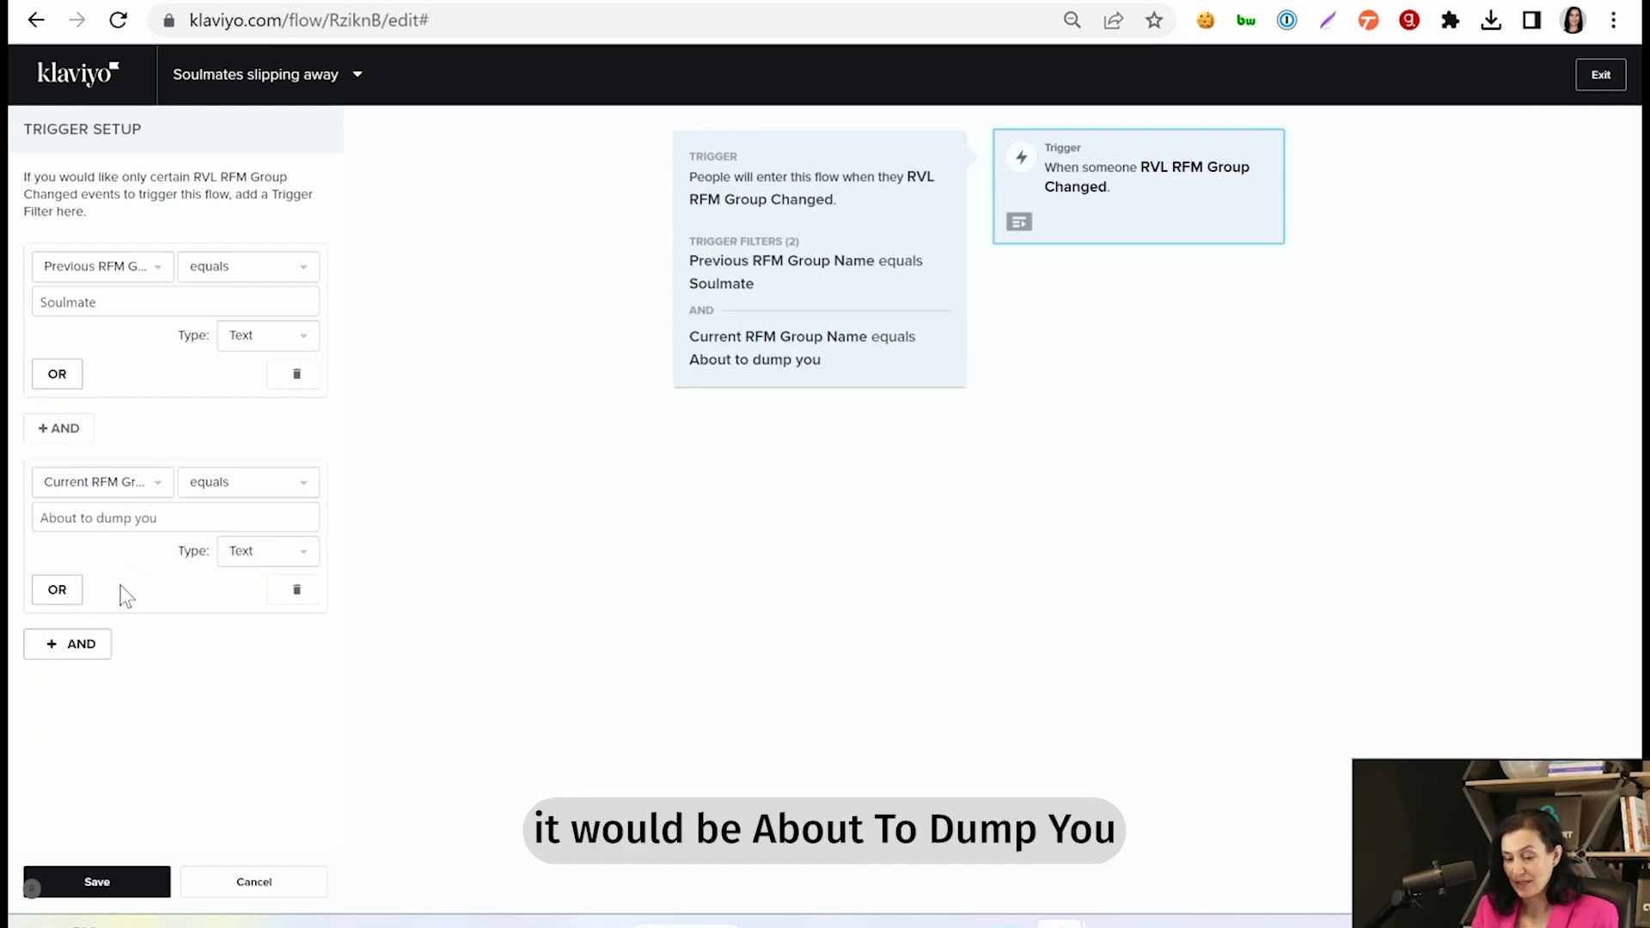
pyautogui.click(150, 882)
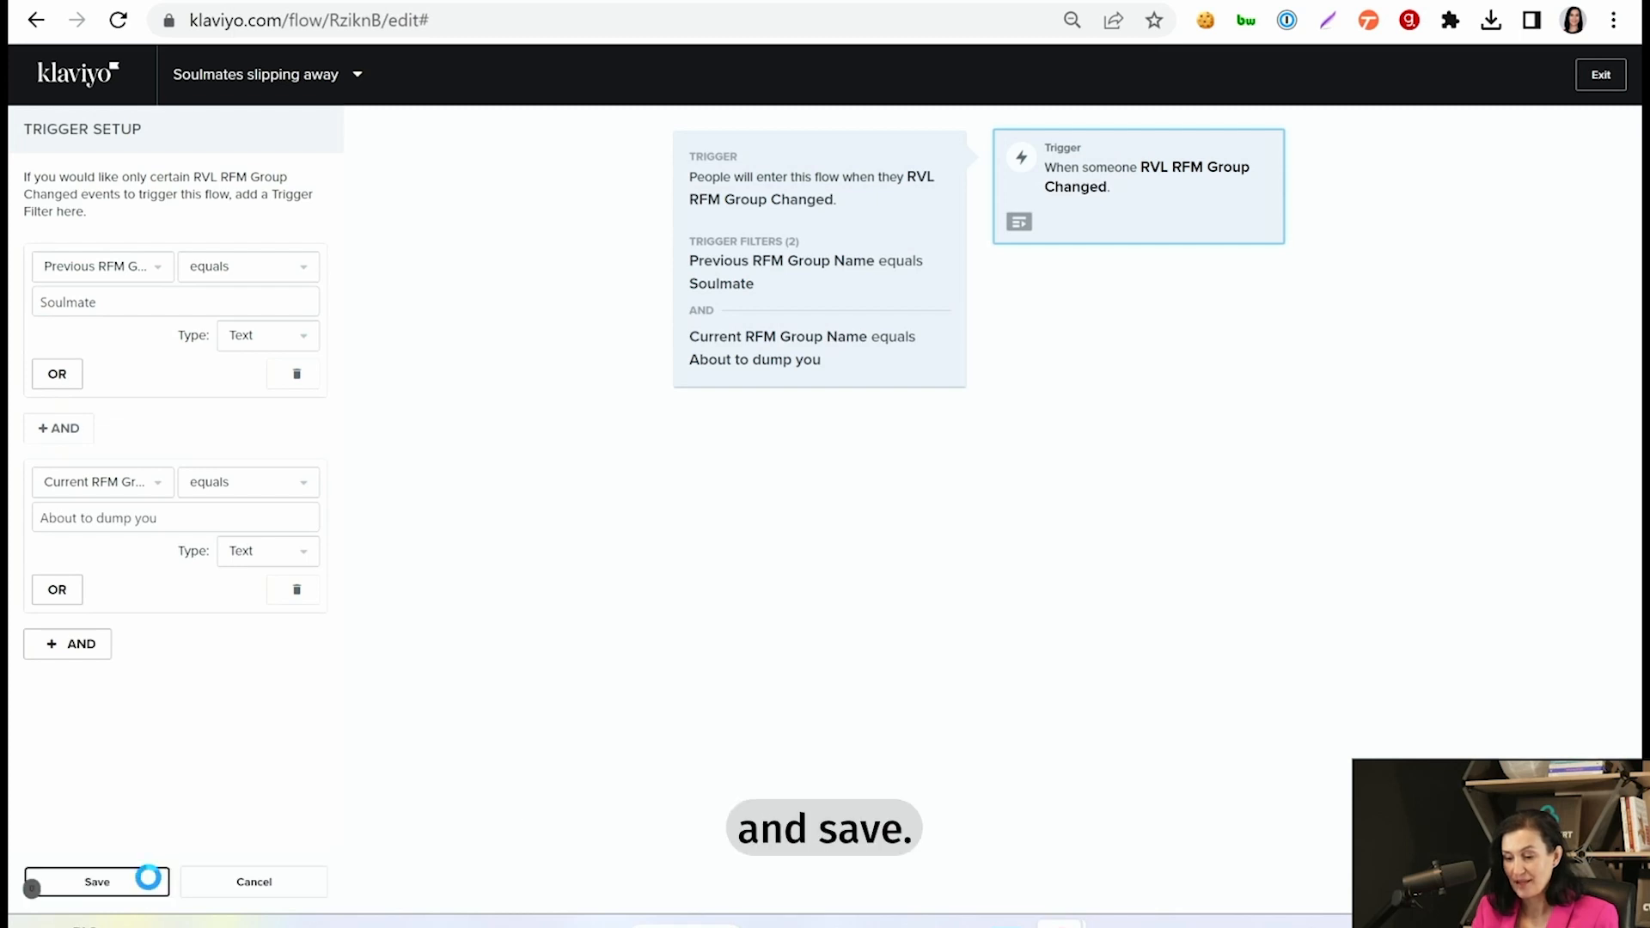